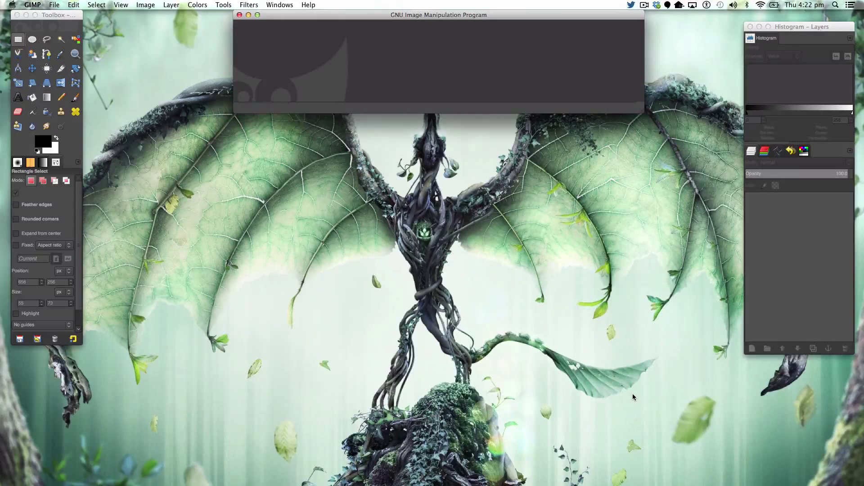
Shift the GIMP window left and start a new 1280×720 white image from the File menu
left_click_drag(386, 15, 374, 10)
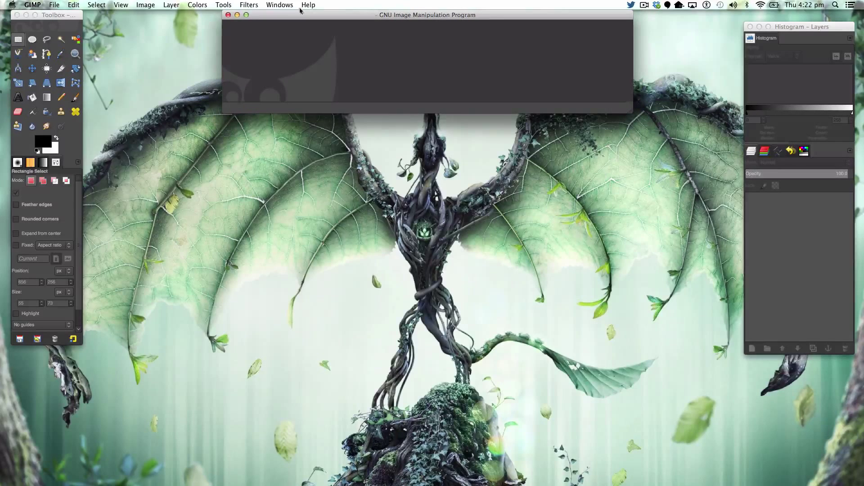
left_click(55, 5)
left_click(331, 124)
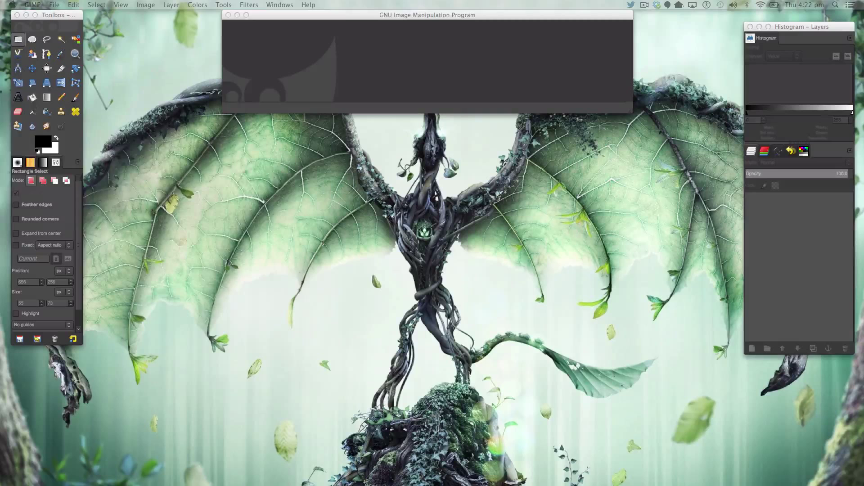
Create the blank 1280×720 canvas and add a J text layer in its middle
left_click(289, 276)
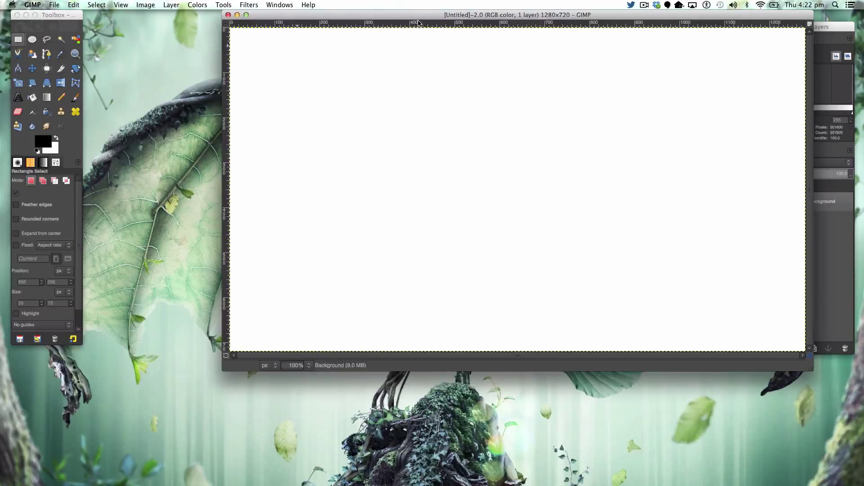
key("m")
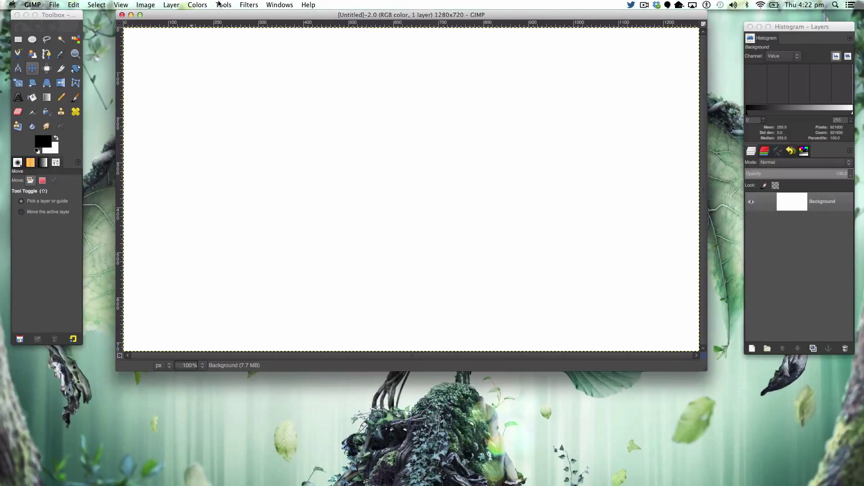
left_click(18, 97)
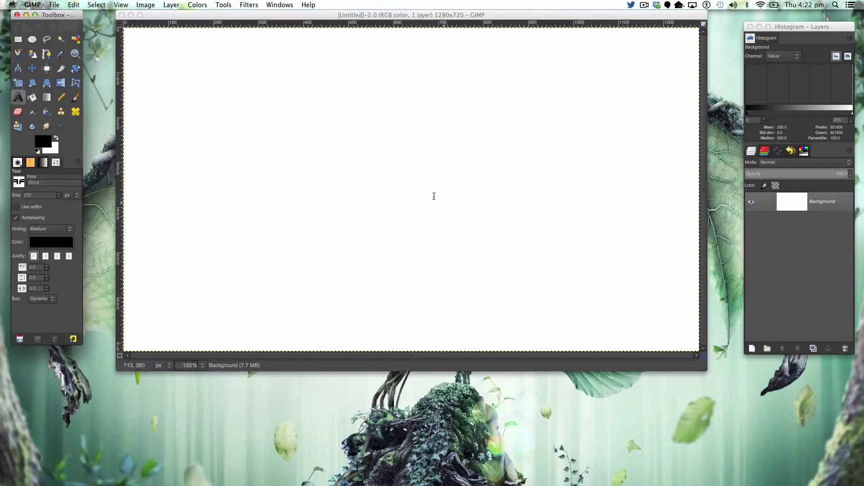
left_click(345, 183)
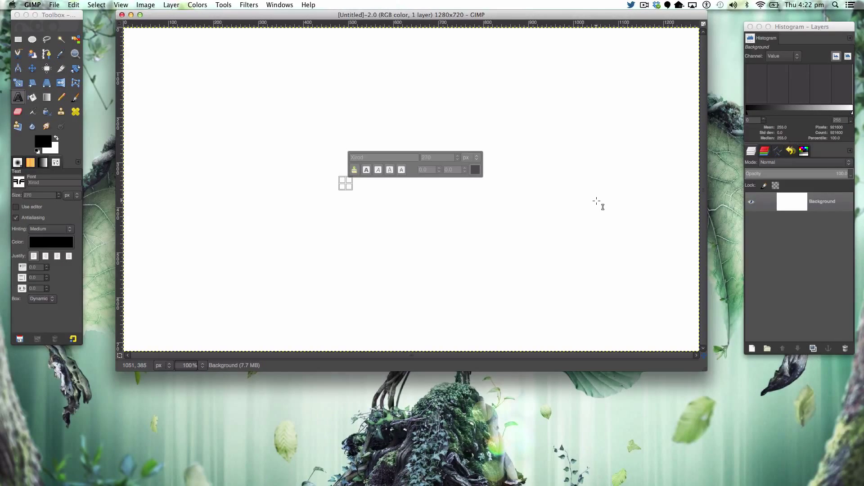
type("J")
Add separate A and Y text layers at the upper left and right, and place a box for O
left_click(230, 90)
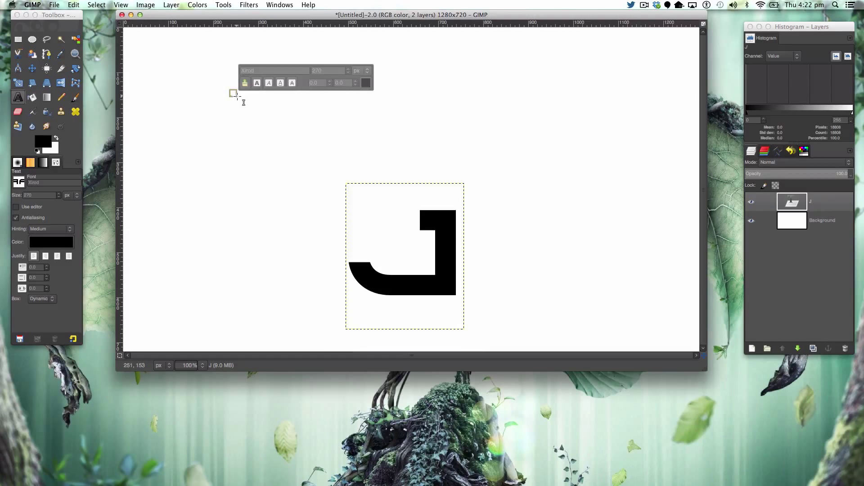
type("A")
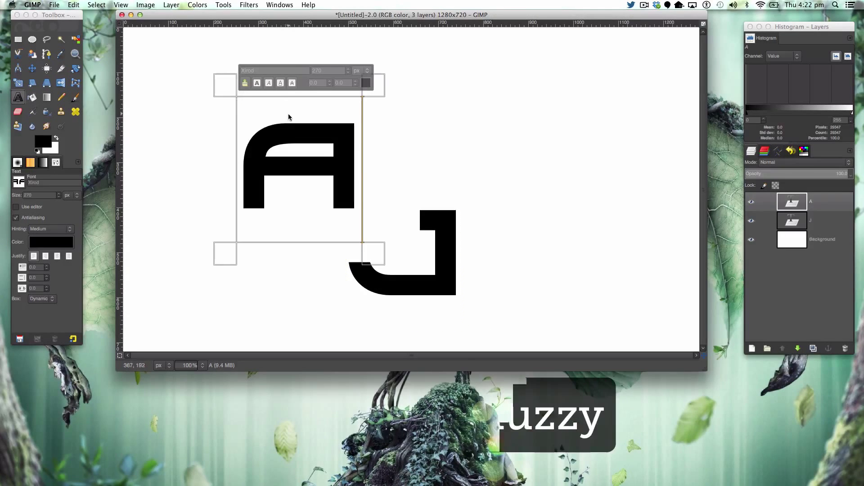
left_click(437, 71)
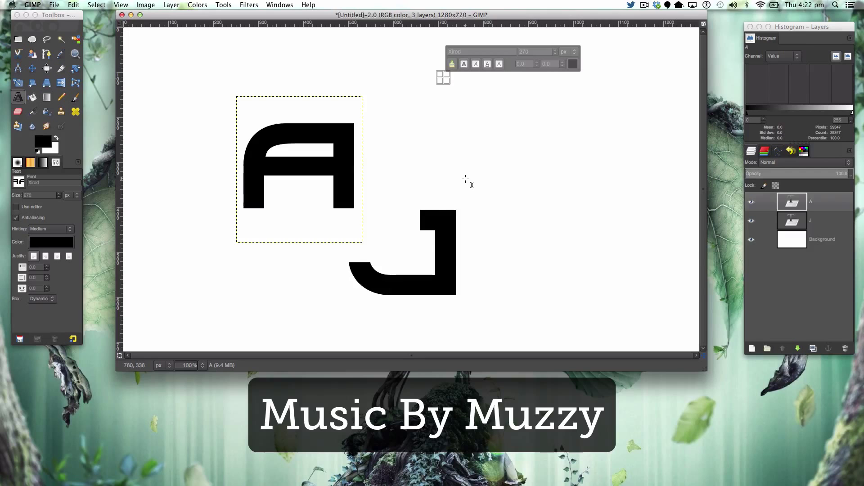
type("Y")
left_click(169, 69)
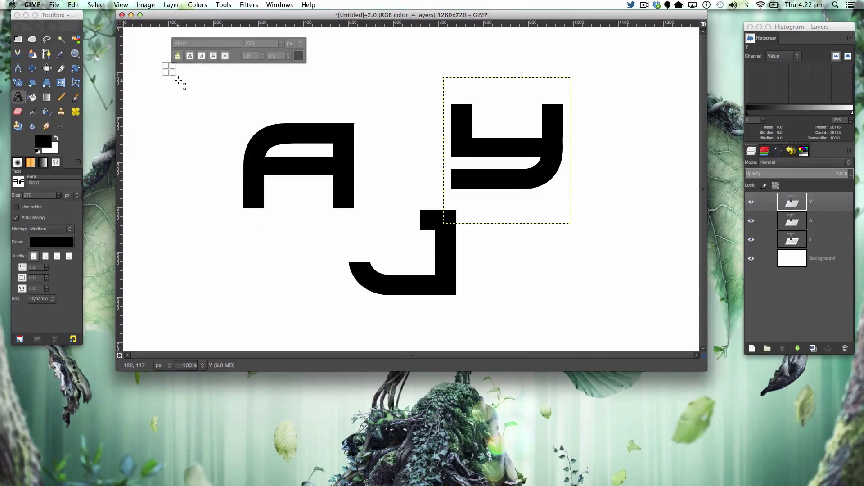
Type the O, then drag the J, A, Y and O layers into one row reading JAYO
type("O")
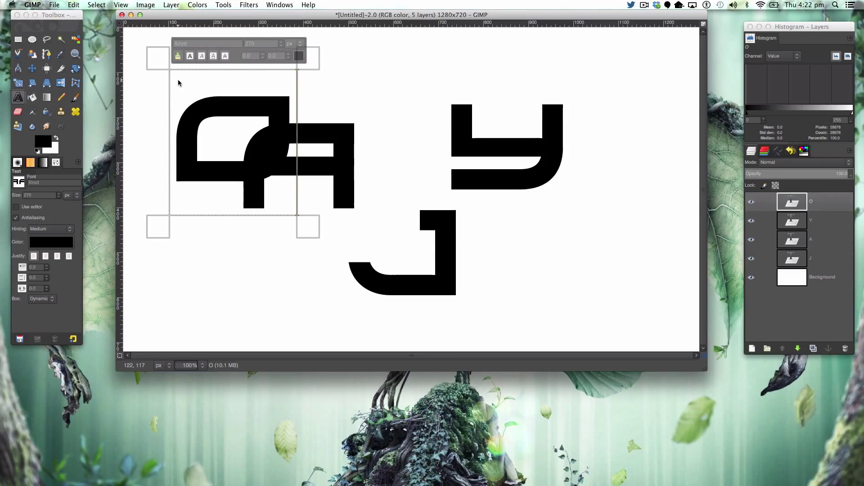
left_click(32, 68)
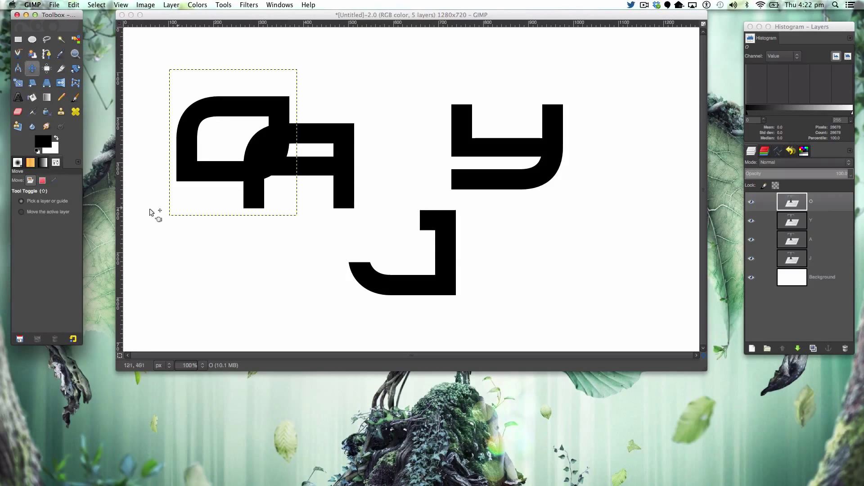
left_click_drag(449, 255, 280, 276)
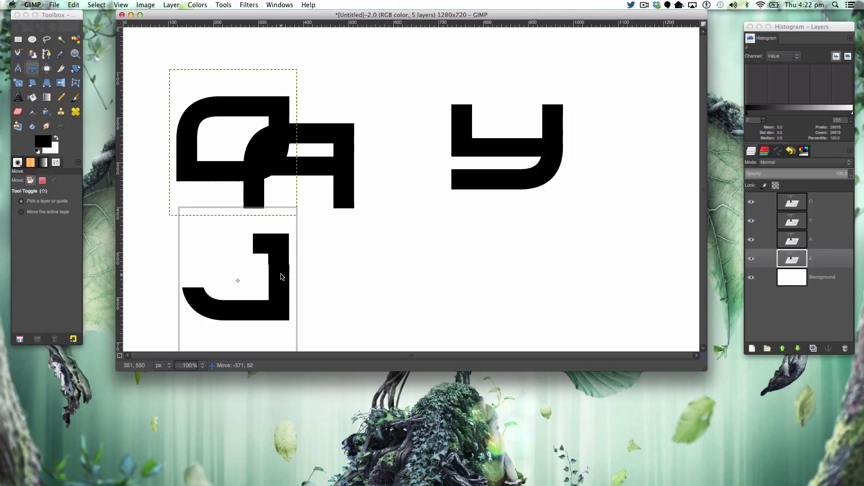
left_click_drag(278, 114, 642, 225)
left_click_drag(322, 163, 404, 329)
left_click_drag(272, 238, 269, 142)
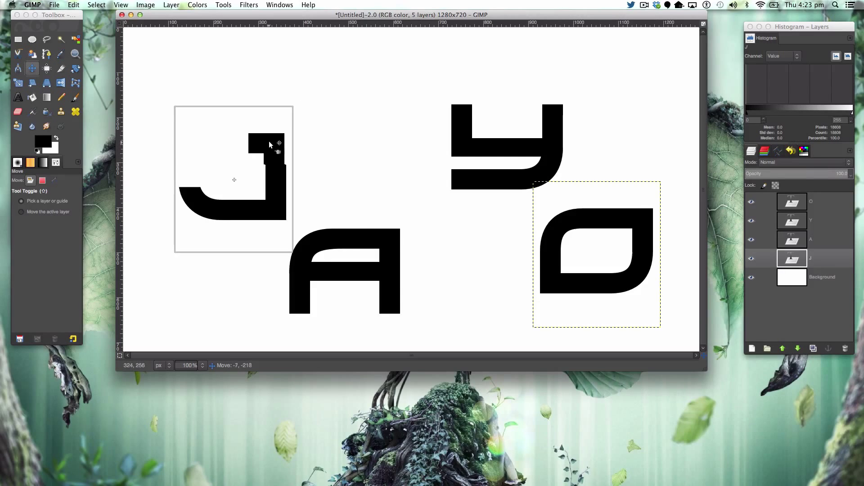
left_click_drag(338, 230, 336, 138)
left_click_drag(468, 142, 433, 165)
left_click_drag(559, 226, 535, 169)
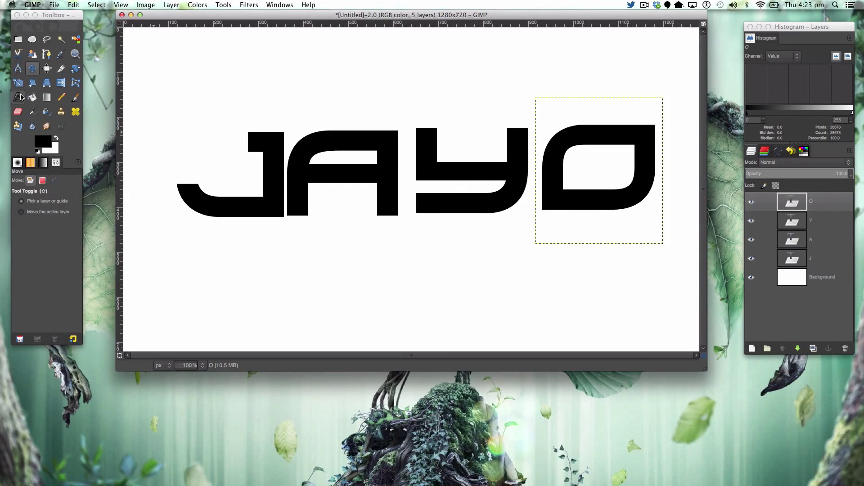
Add test text layers 'g' and 'l', then delete them
left_click(18, 96)
left_click(314, 267)
type("g")
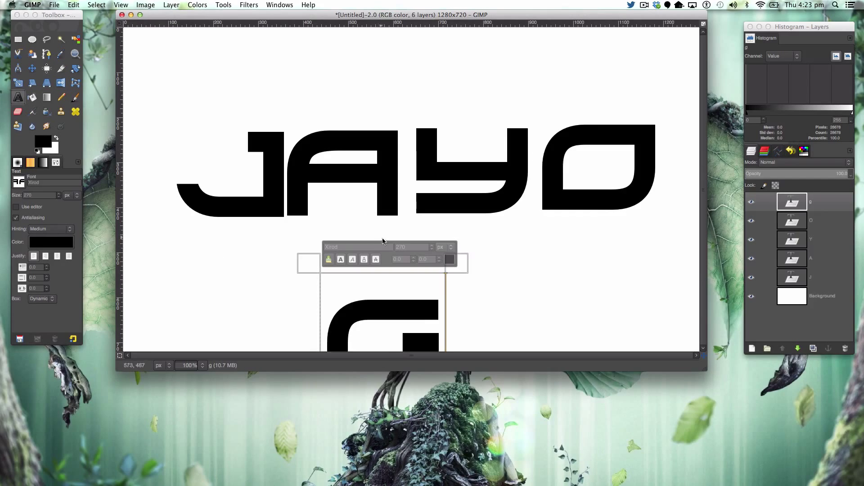
key("BackSpace")
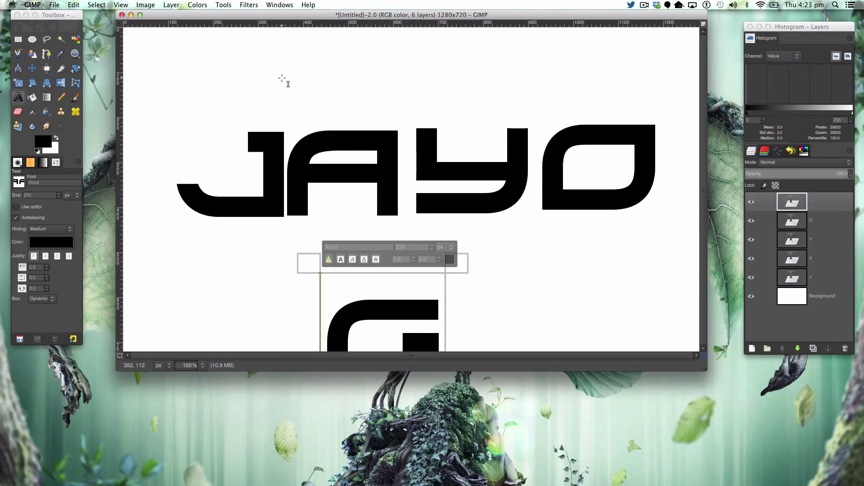
left_click(282, 79)
type("l")
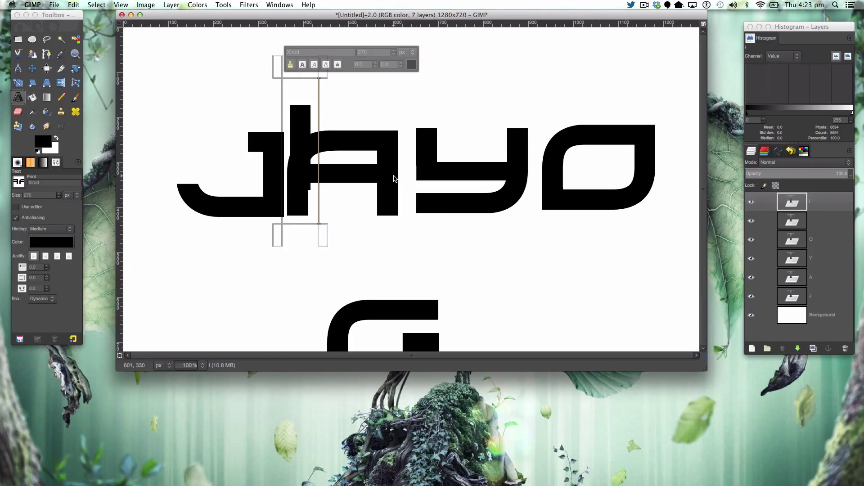
left_click(845, 349)
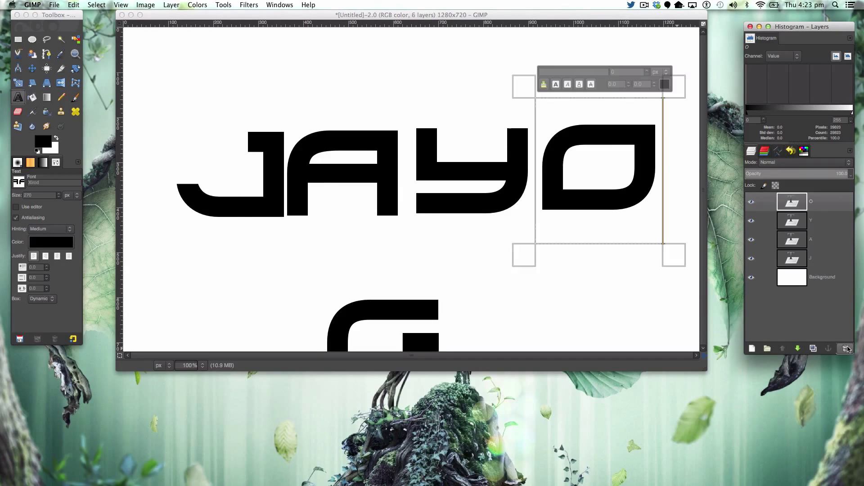
Slide the A, Y and O left so each letter touches its neighbour
left_click(31, 68)
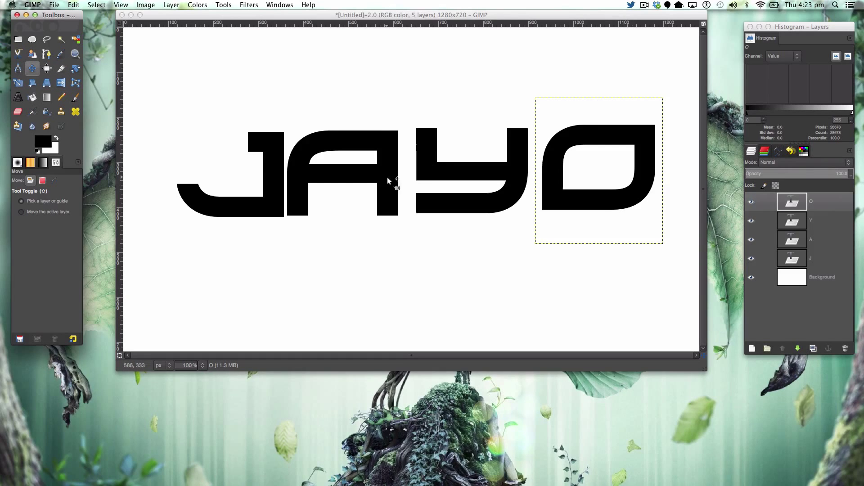
mouse_move(390, 166)
left_mouse_down()
mouse_move(374, 171)
mouse_move(396, 170)
mouse_move(386, 171)
left_mouse_up()
left_click(540, 192)
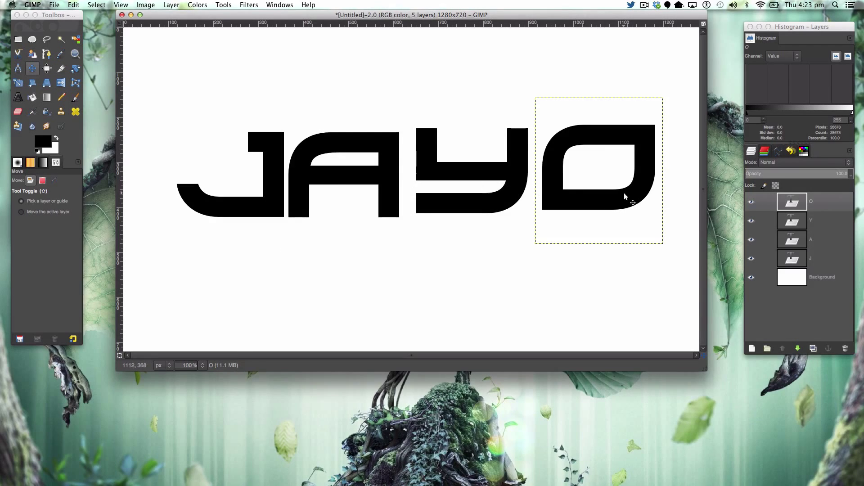
left_click_drag(524, 174, 521, 184)
left_click_drag(581, 197, 569, 202)
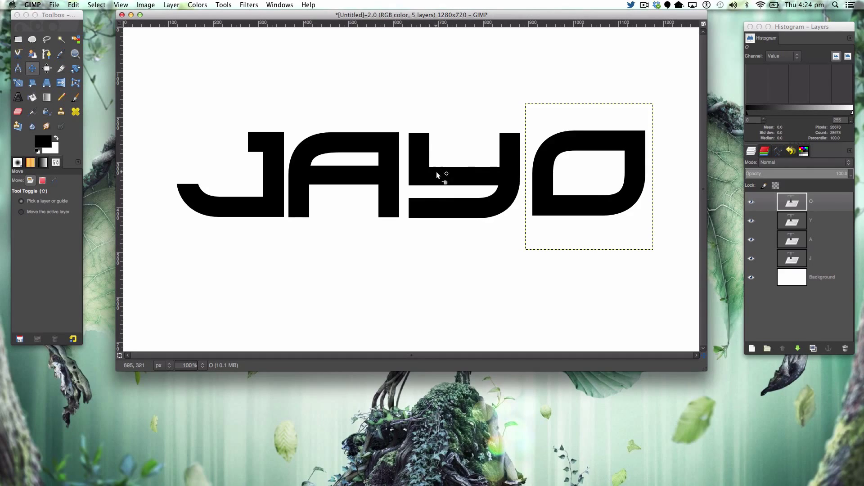
mouse_move(439, 176)
left_mouse_down()
mouse_move(439, 187)
mouse_move(440, 175)
left_mouse_up()
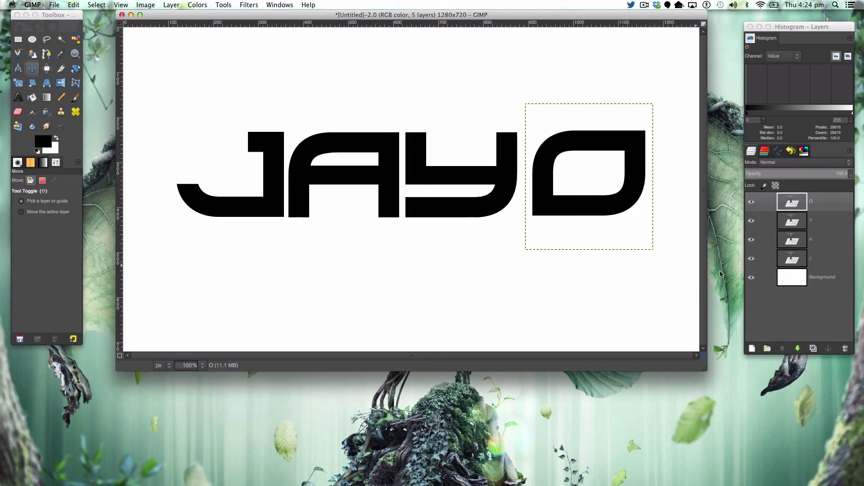
Slide the J right to overlap the A and add a new transparent layer on top
left_click(792, 258)
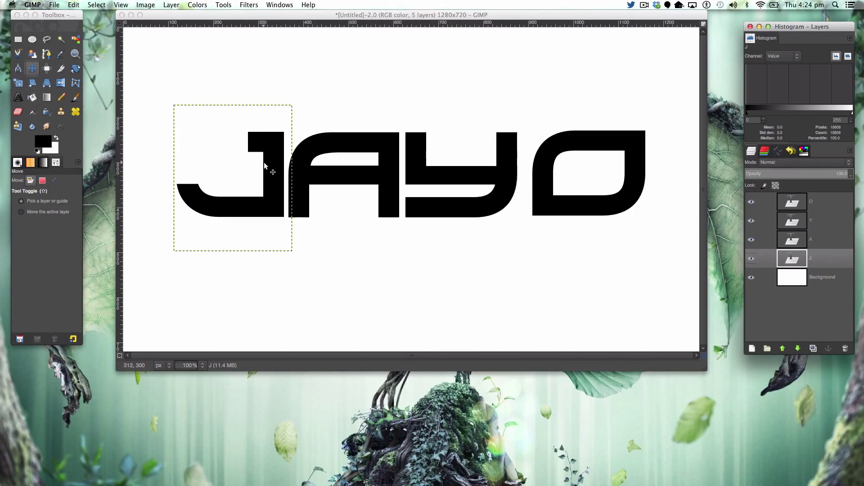
left_click_drag(268, 164, 293, 166)
key("Down")
key("Down")
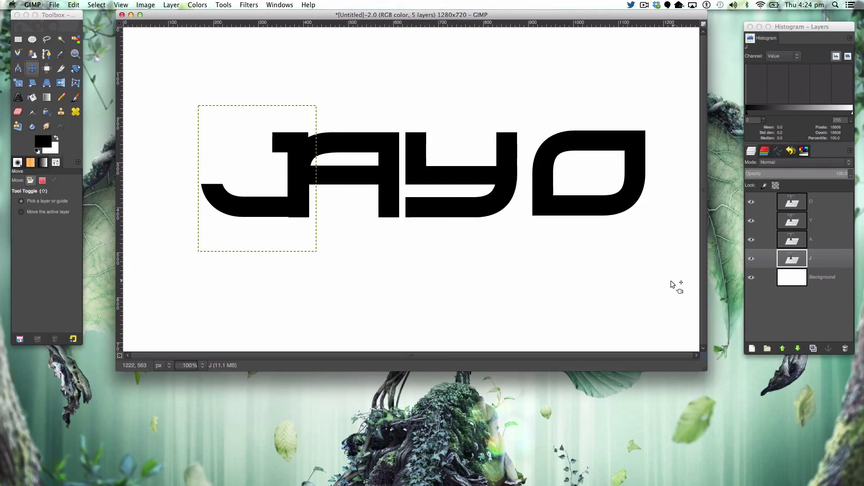
key("Up")
left_click(751, 348)
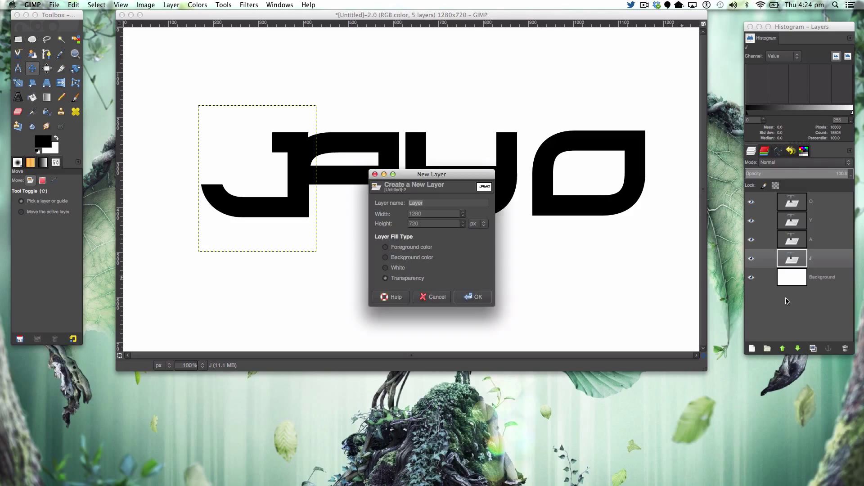
left_click(464, 297)
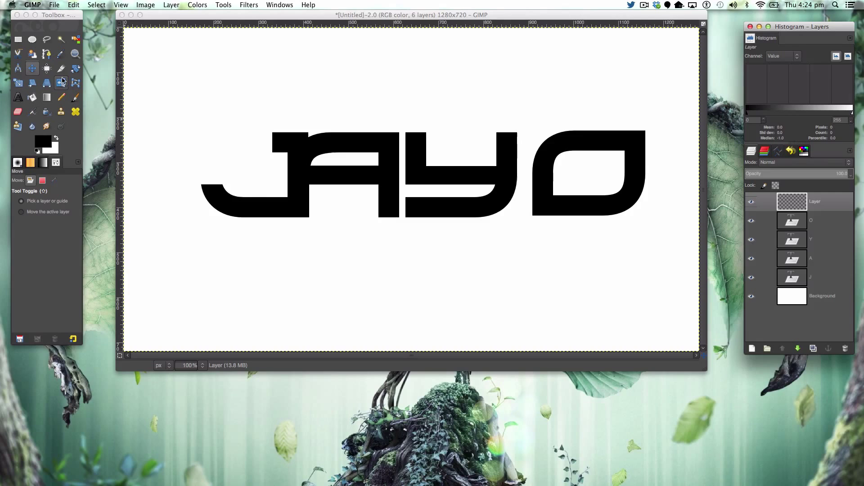
Select a strip along the A's top and bucket-fill its white curved corner black, then deselect
left_click(75, 54)
left_click(448, 219)
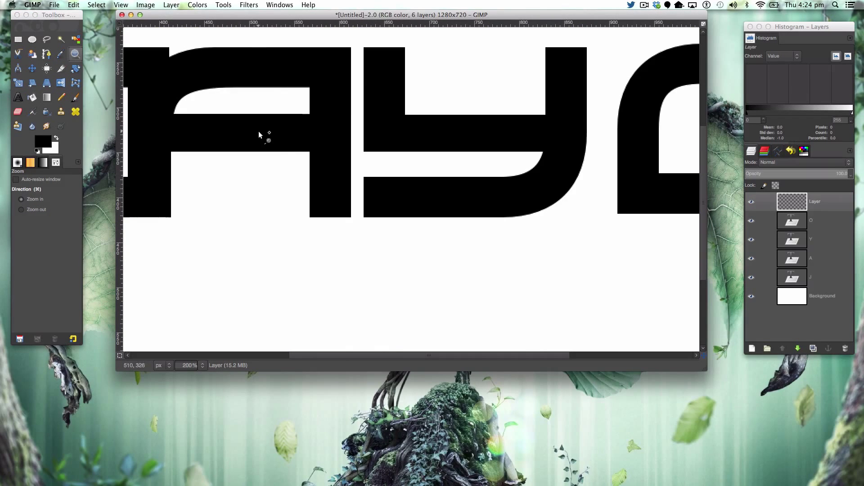
left_click(176, 60)
scroll(182, 63, "left", 5)
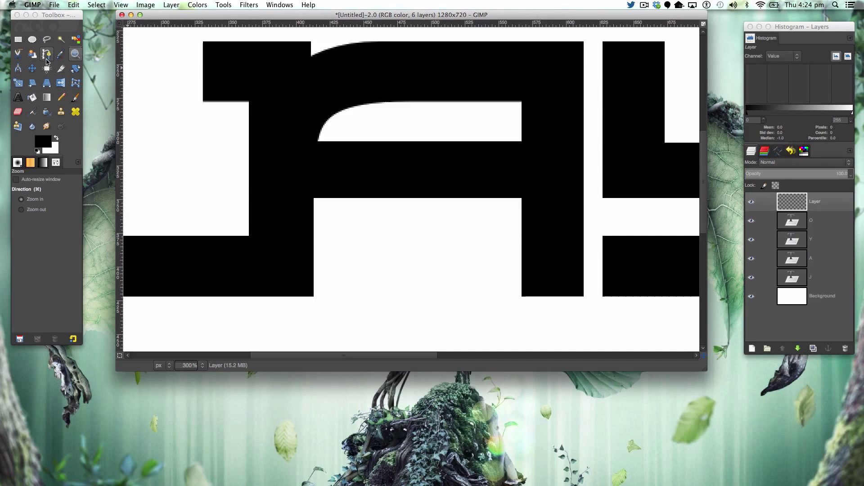
left_click(18, 39)
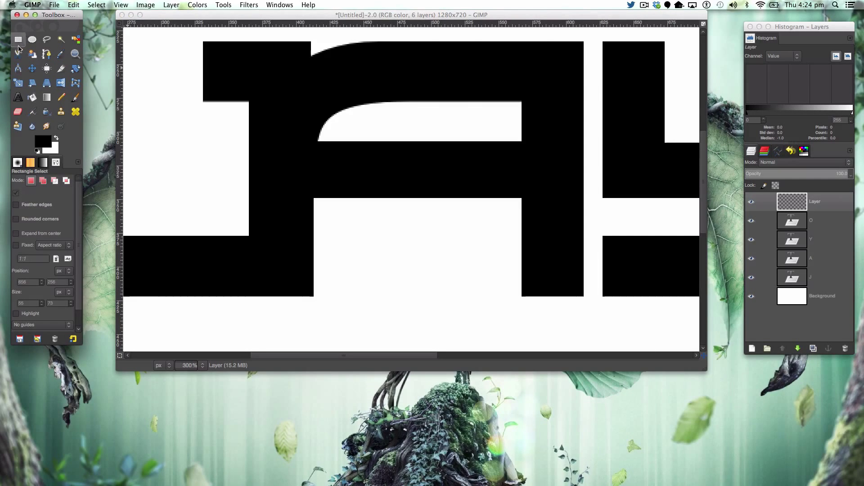
left_click_drag(314, 47, 498, 93)
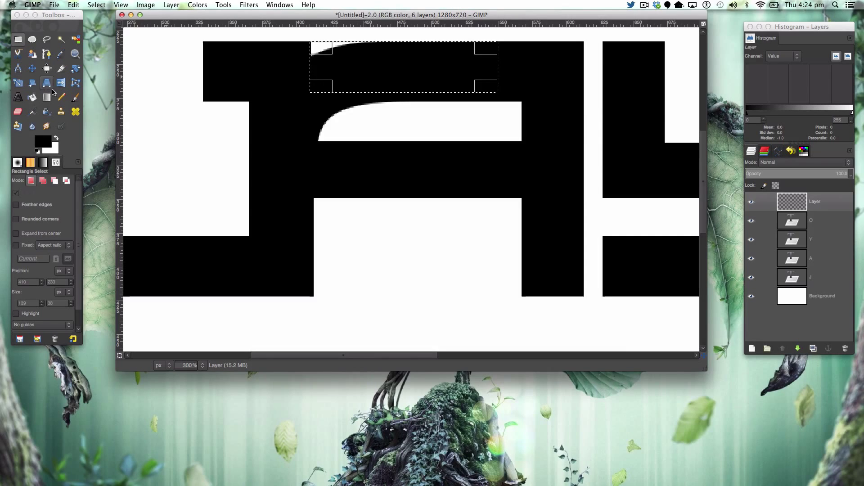
left_click(31, 98)
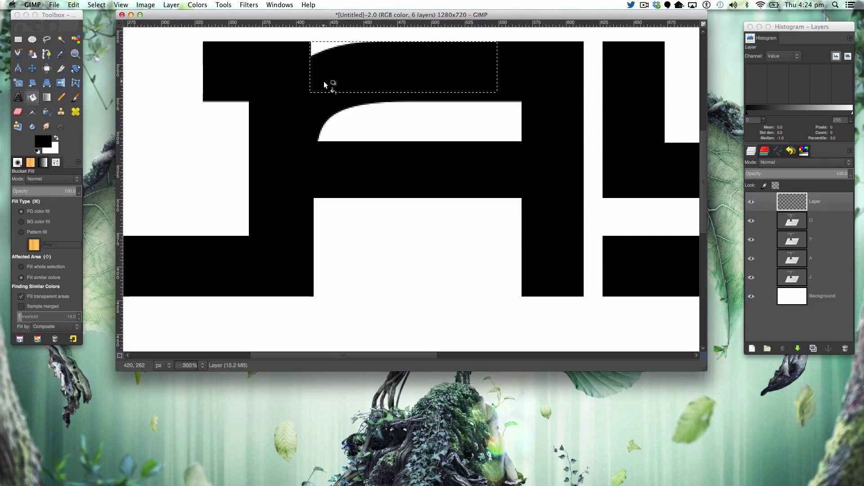
left_click(328, 78)
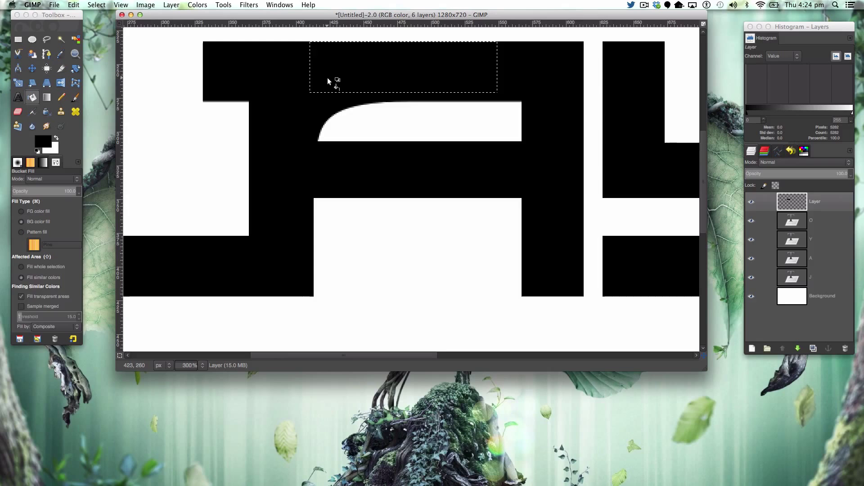
key("shift+super+a")
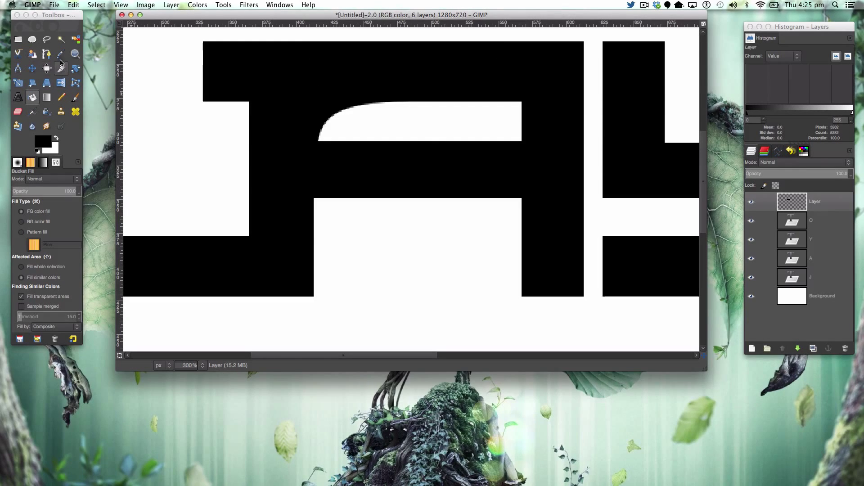
Draw a closed triangular path at the J's top-left corner
left_click(46, 53)
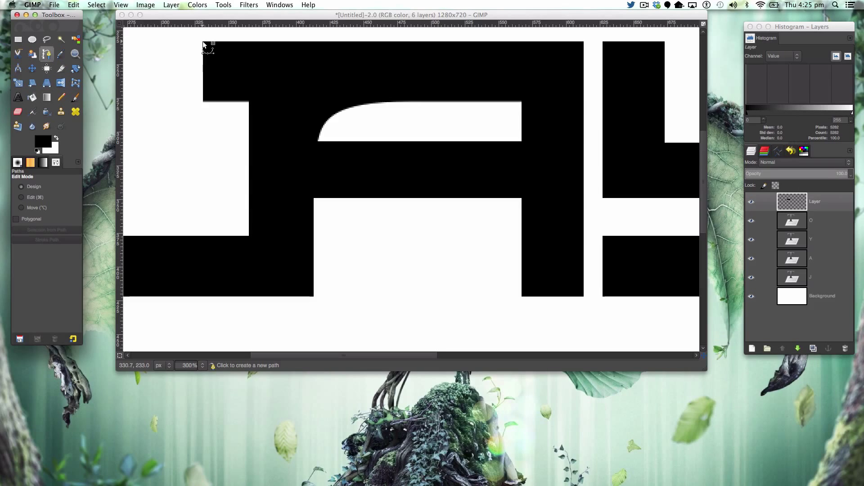
left_click(203, 41)
left_click(157, 98)
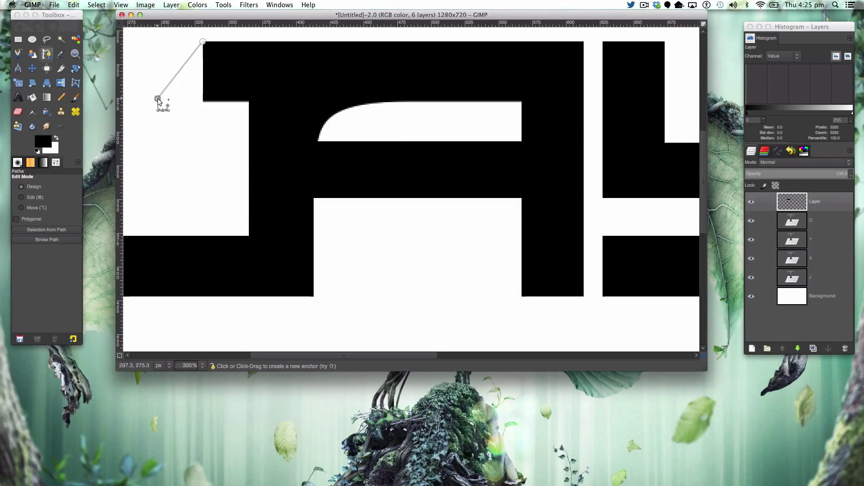
left_click_drag(158, 101, 156, 106)
key("BackSpace")
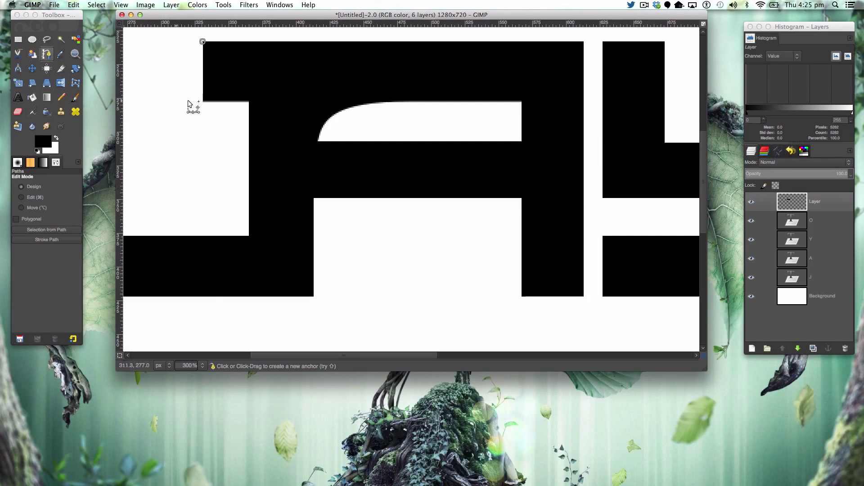
left_click(203, 102)
left_click(138, 102)
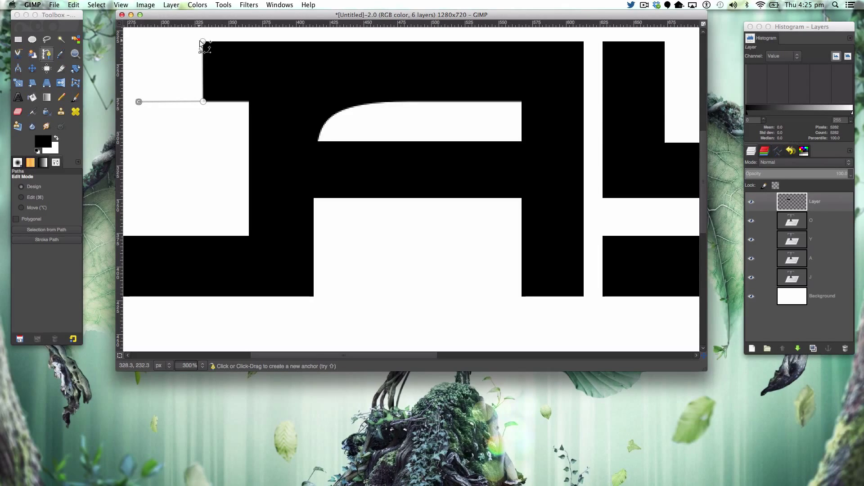
key("super")
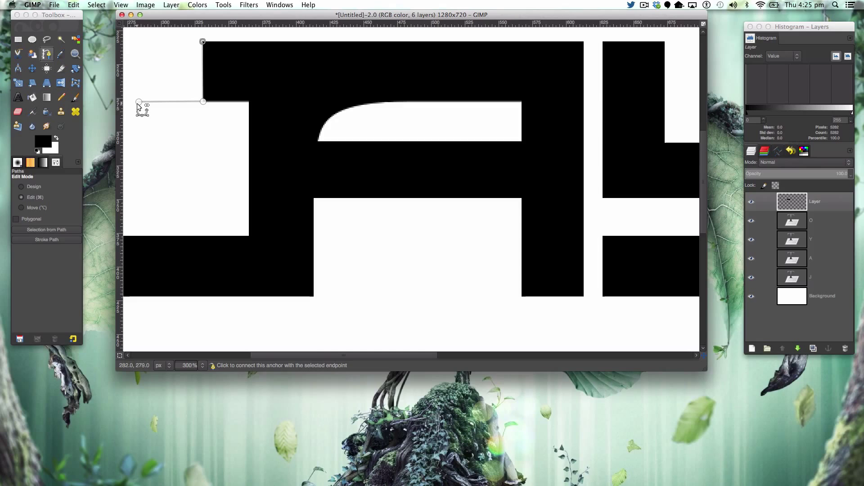
left_click(138, 102, "super")
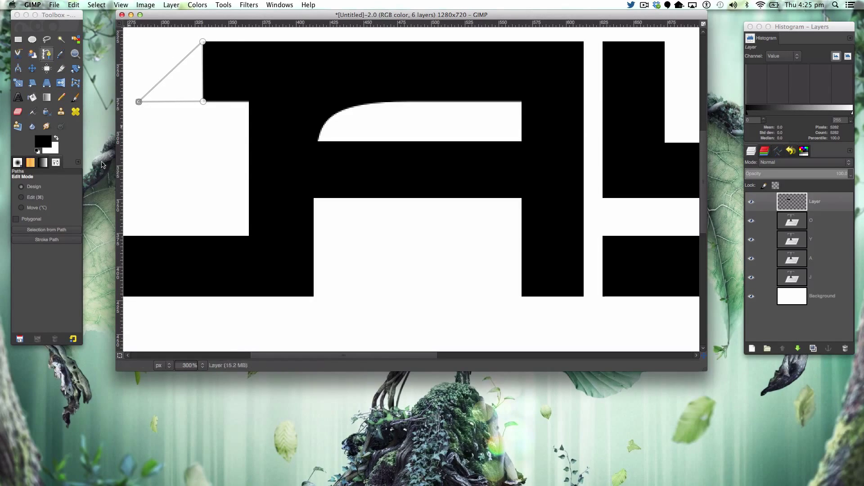
Turn the path into a selection and fill it black, then undo the fill
left_click(53, 232)
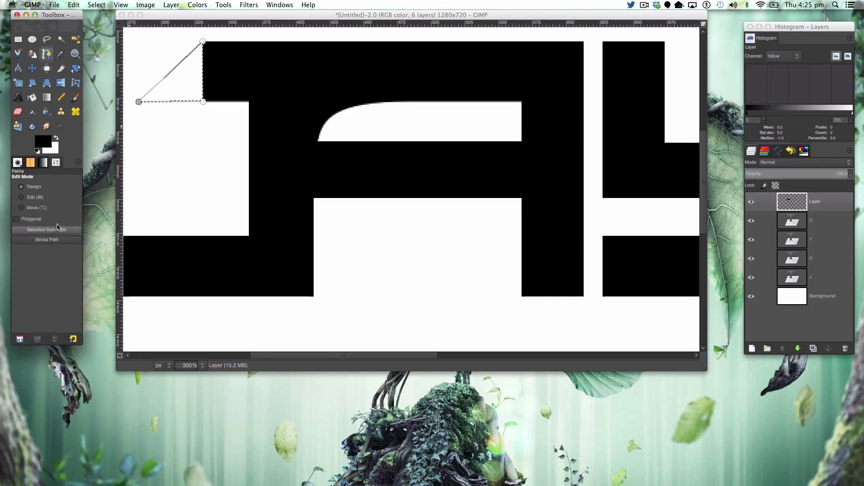
left_click(32, 97)
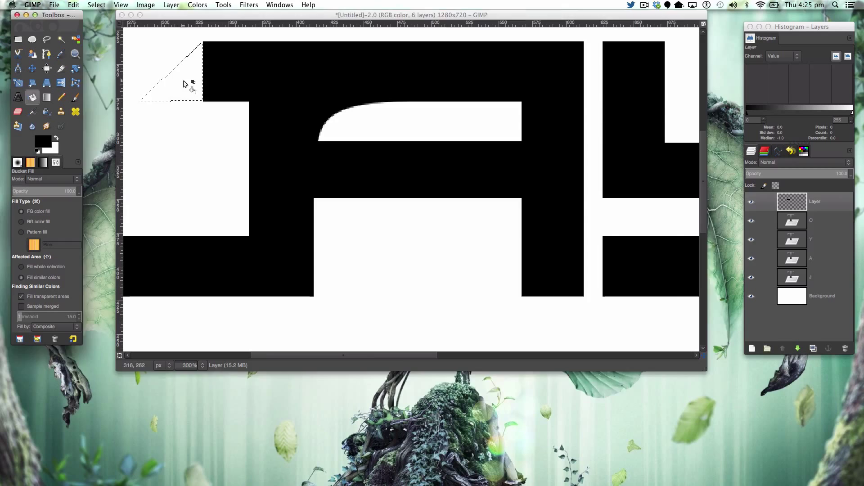
left_click(183, 83)
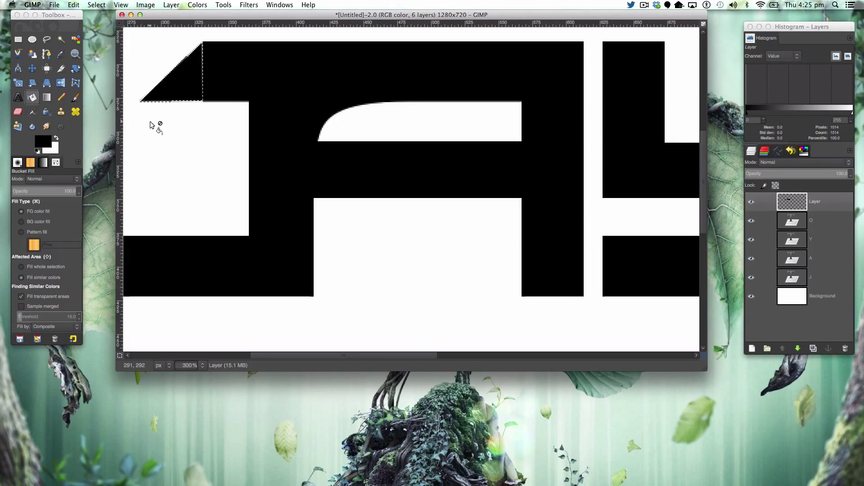
key("super+shift+a")
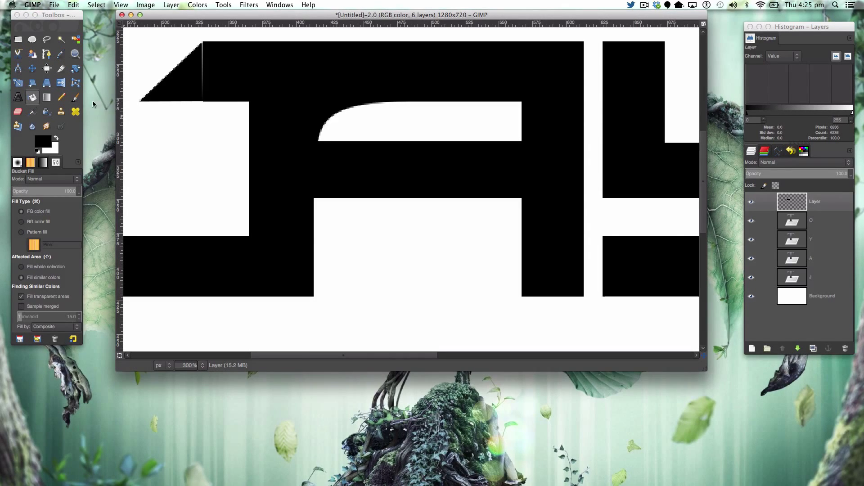
left_click(32, 68)
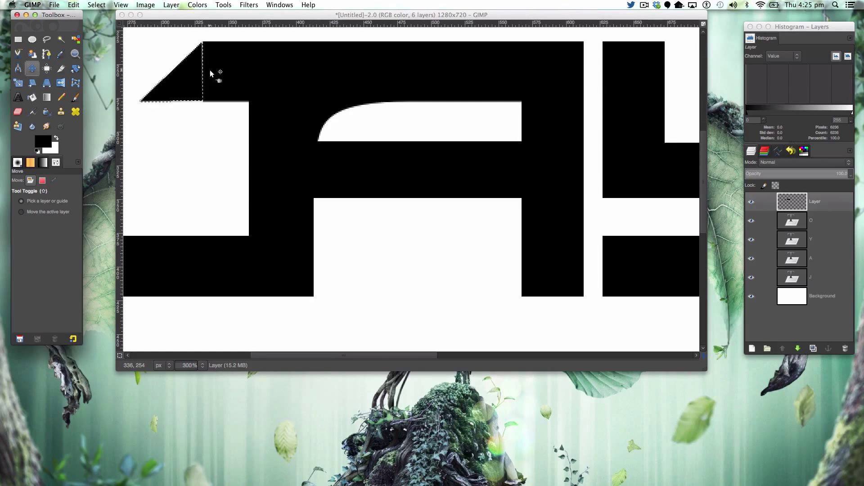
key("super+z")
key("super+z")
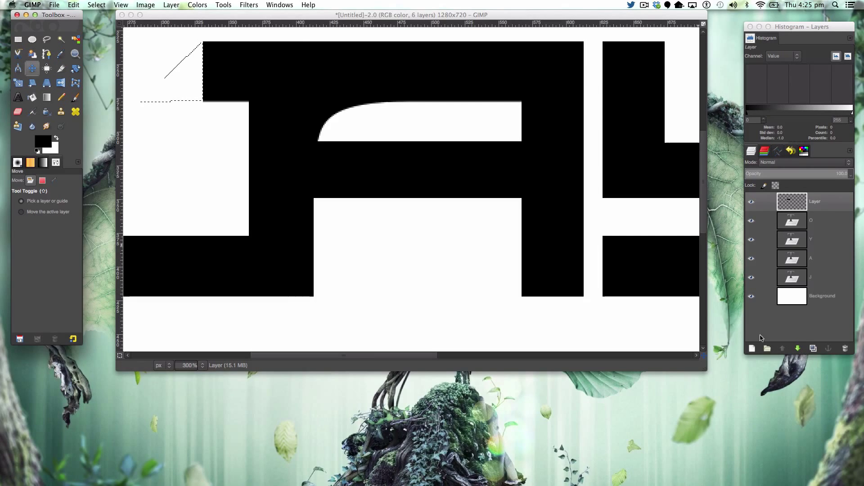
Fill the triangle black on a new transparent layer, nudge it into place, and zoom out
left_click(752, 348)
left_click(470, 295)
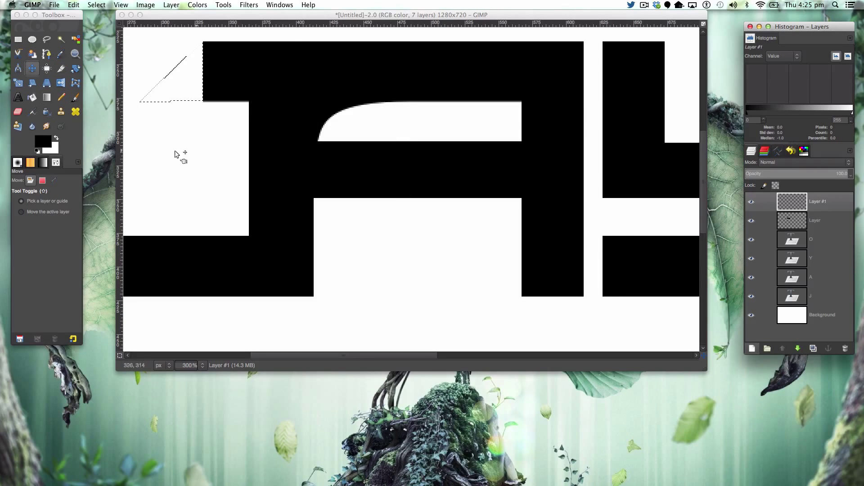
left_click(32, 98)
left_click(176, 96)
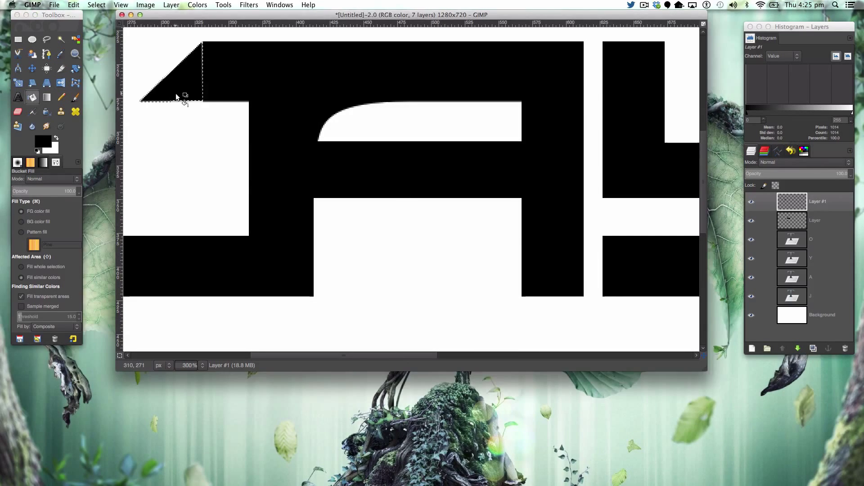
key("shift+super+a")
left_click(35, 68)
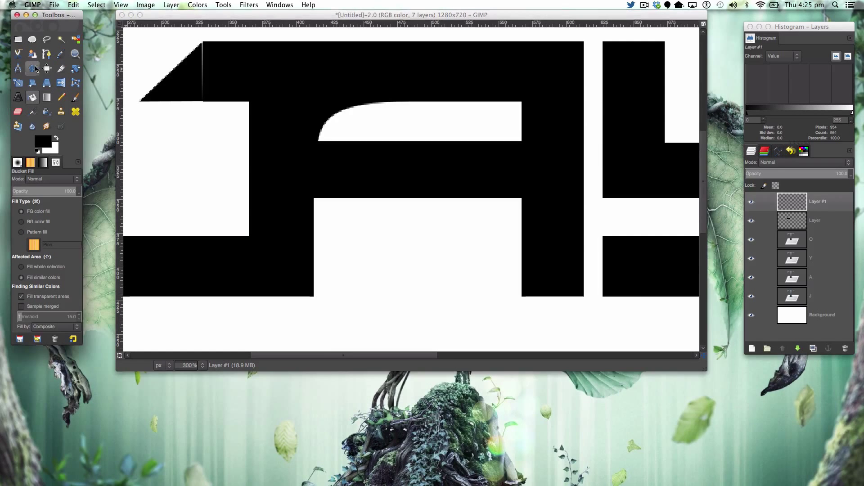
left_click(35, 69)
left_click(173, 69)
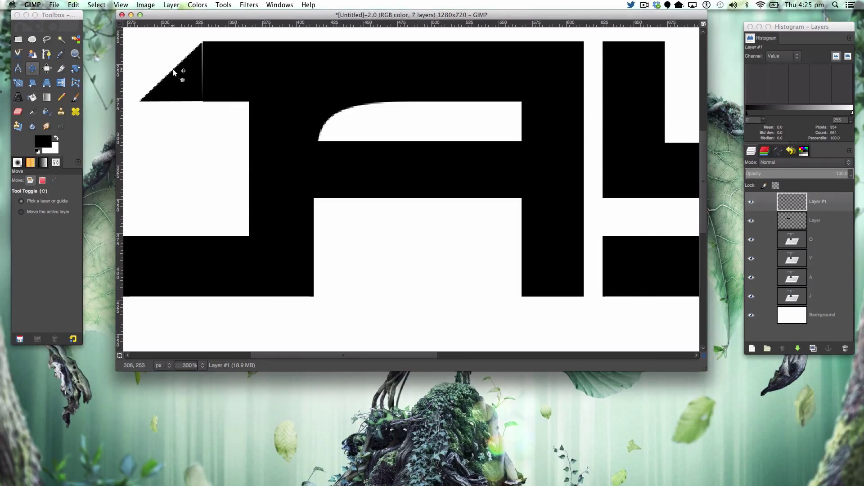
key("Right")
key("Down")
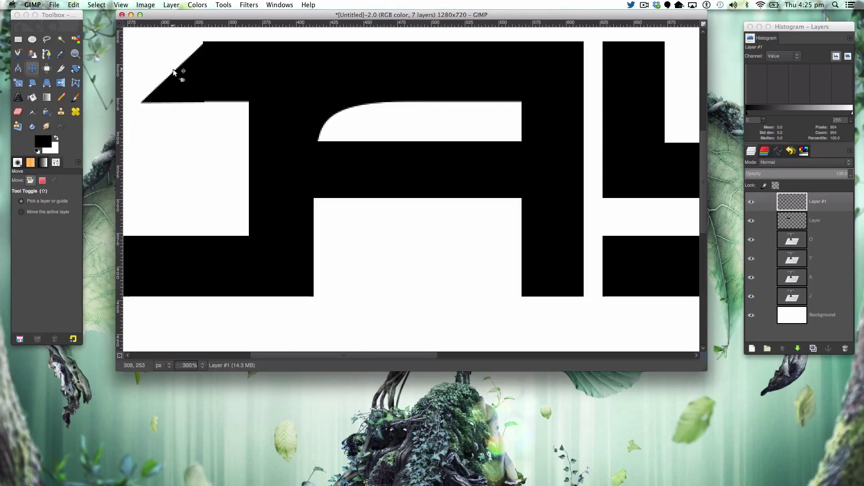
key("Up")
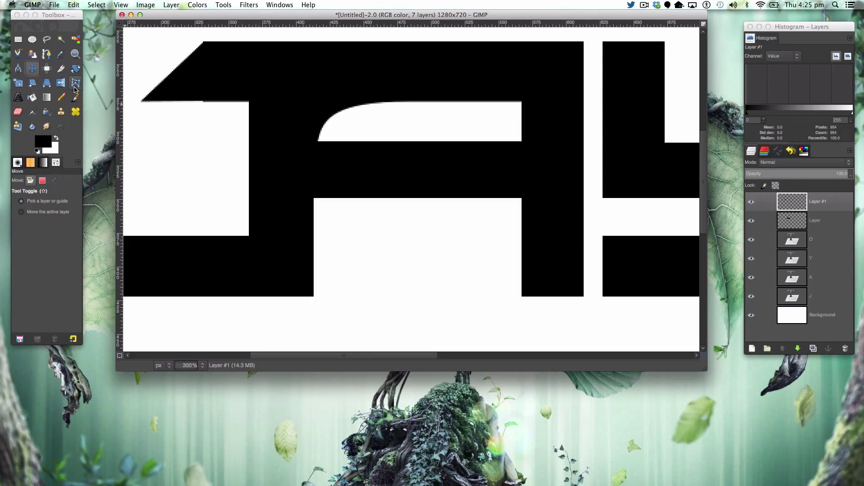
left_click(75, 54)
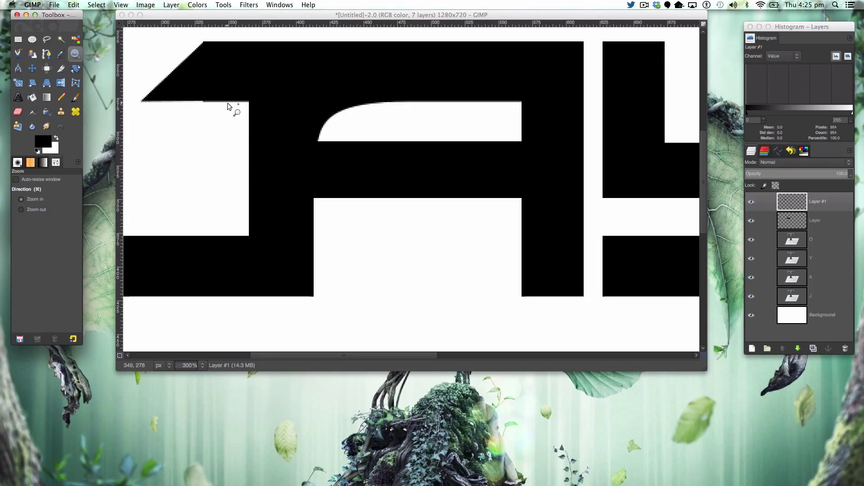
right_click(228, 103)
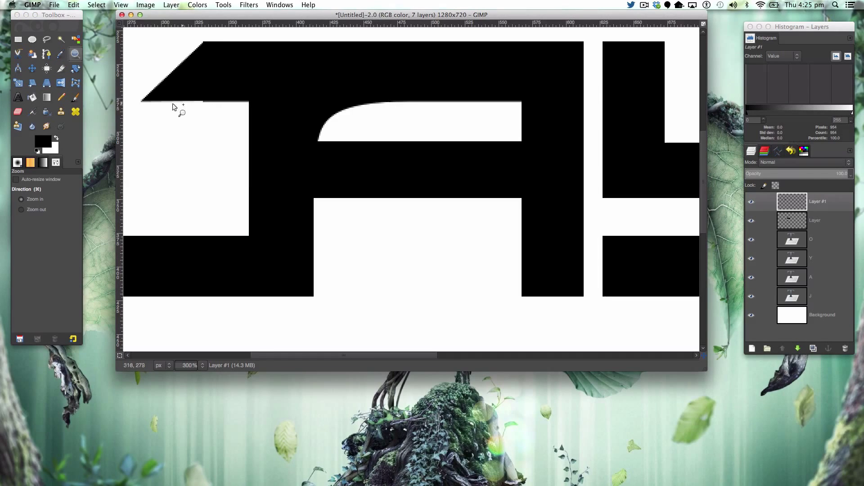
left_click(37, 209)
left_click(198, 90)
left_click(198, 90)
left_click(198, 89)
Drag the wedge layer one pixel down so it sits flush with the J's top bar
key("super")
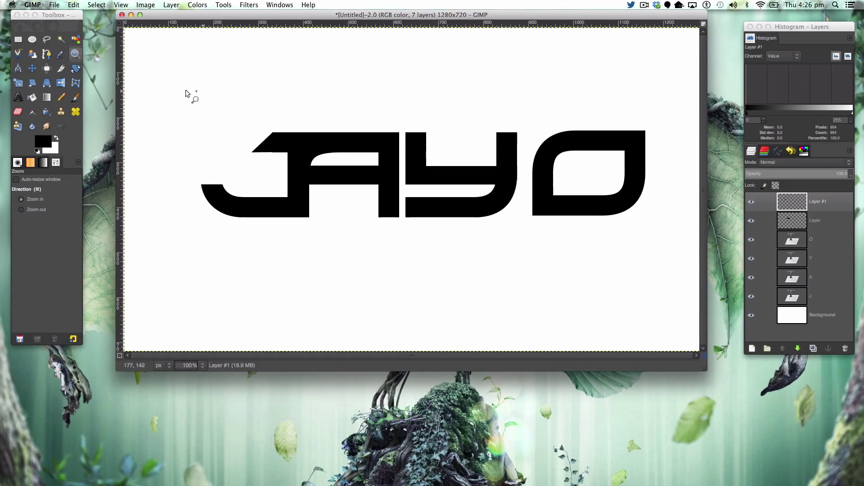
left_click(32, 68)
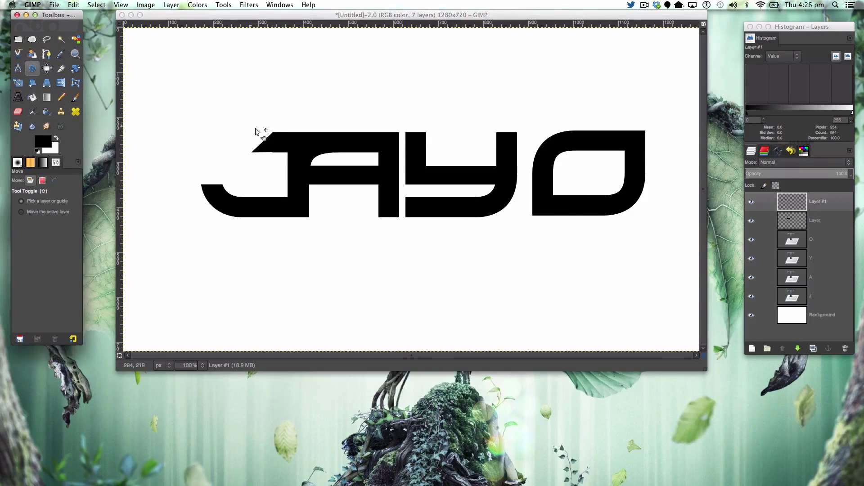
left_click(268, 149)
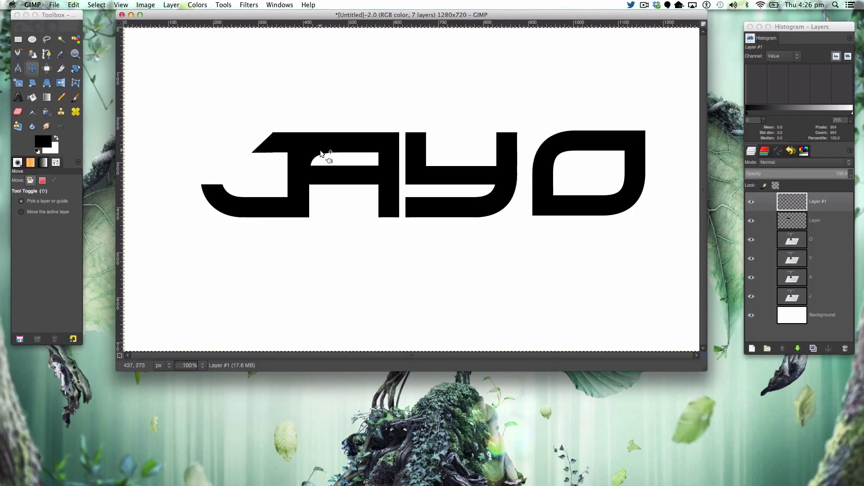
left_click(270, 143)
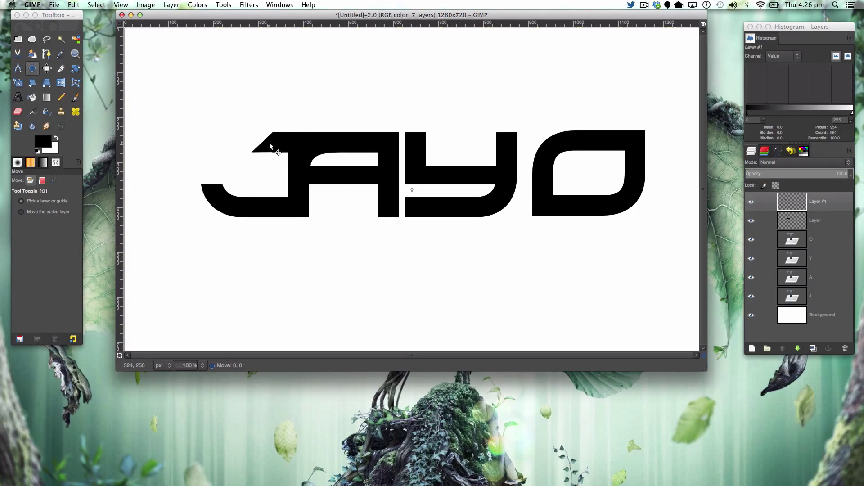
left_click_drag(269, 143, 269, 144)
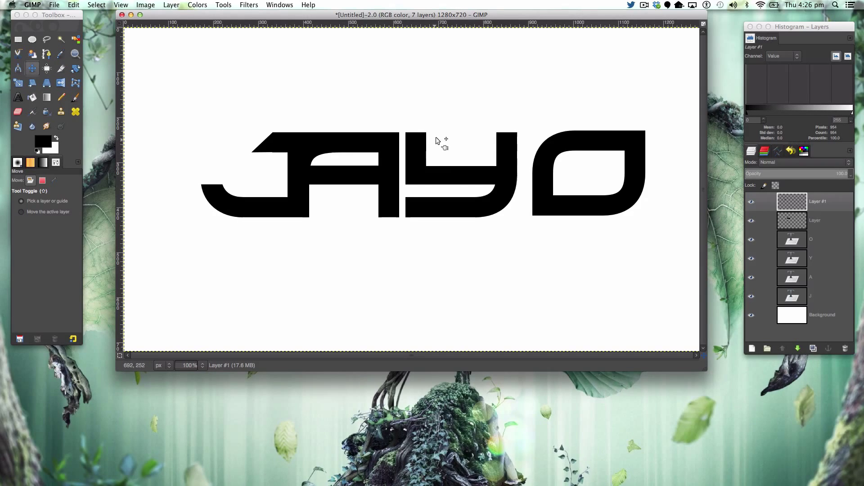
Zoom in on the wedge and fill the thin grey strip beneath it black, then deselect
key("z")
left_click(275, 151)
left_click(274, 146)
left_click(275, 147)
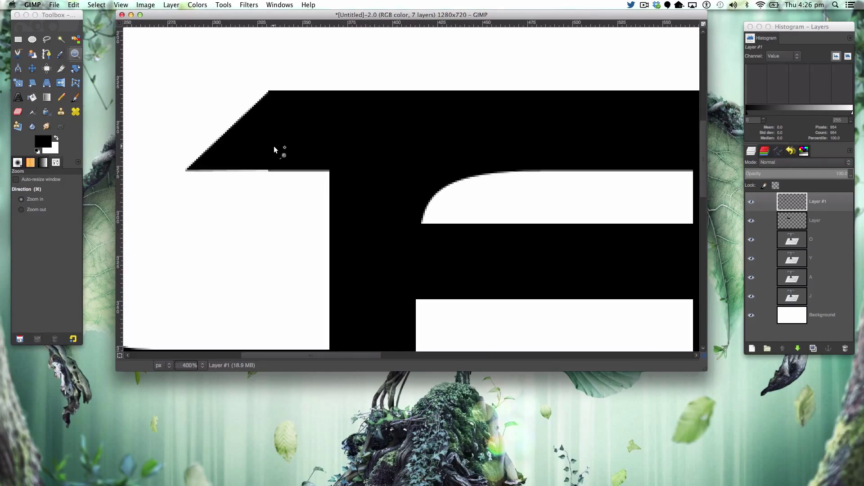
left_click(274, 147)
left_click(274, 146)
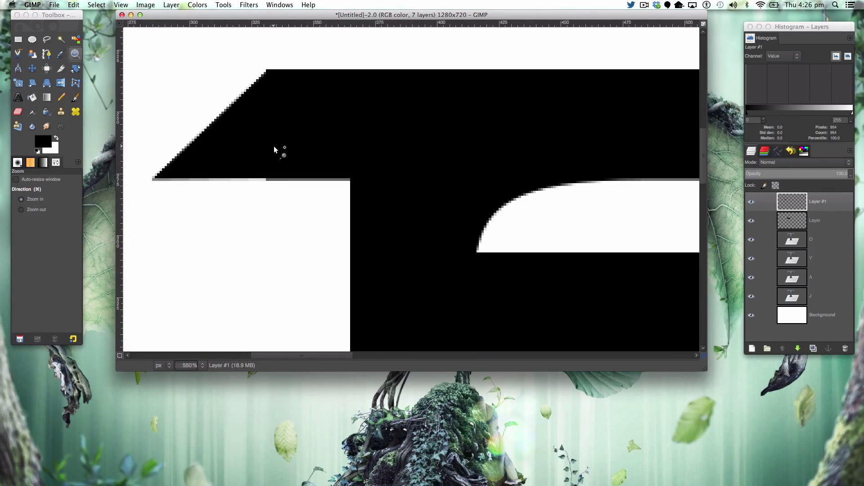
left_click(18, 40)
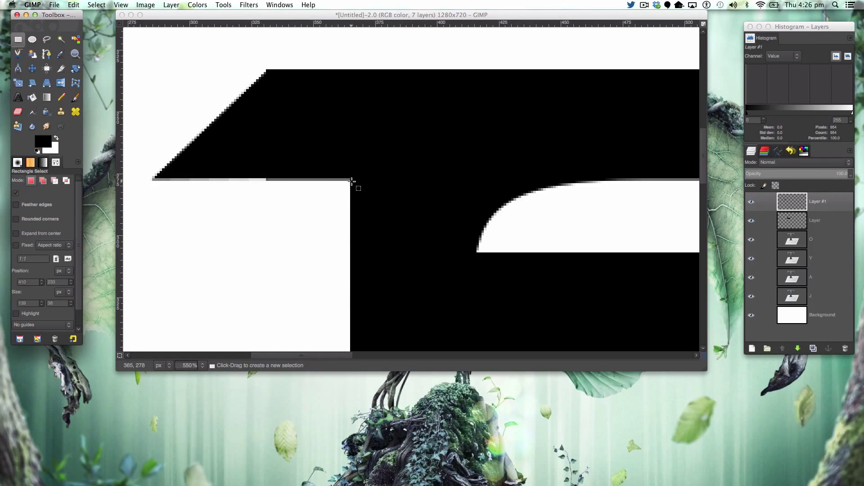
left_click_drag(351, 180, 170, 166)
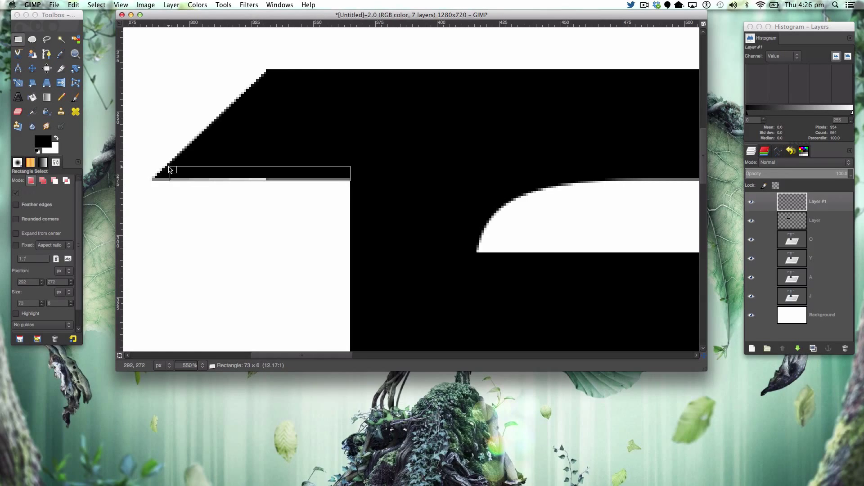
left_click(32, 97)
left_click(226, 172)
left_click(324, 177)
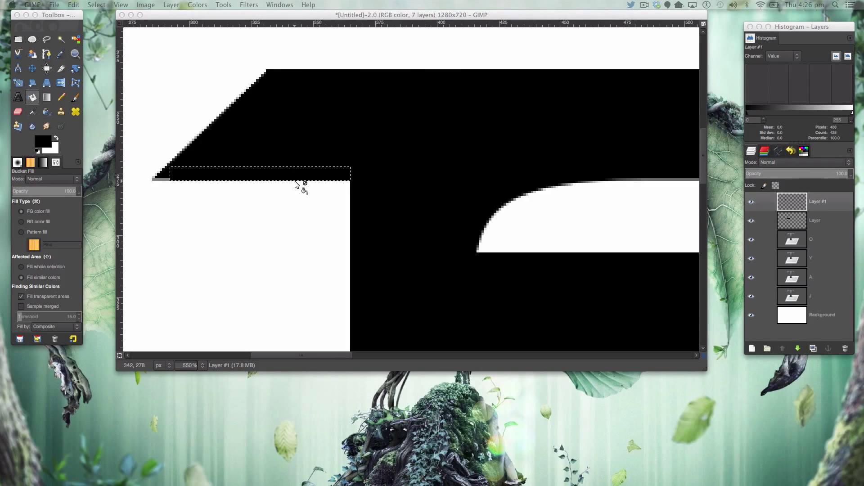
key("shift+super+a")
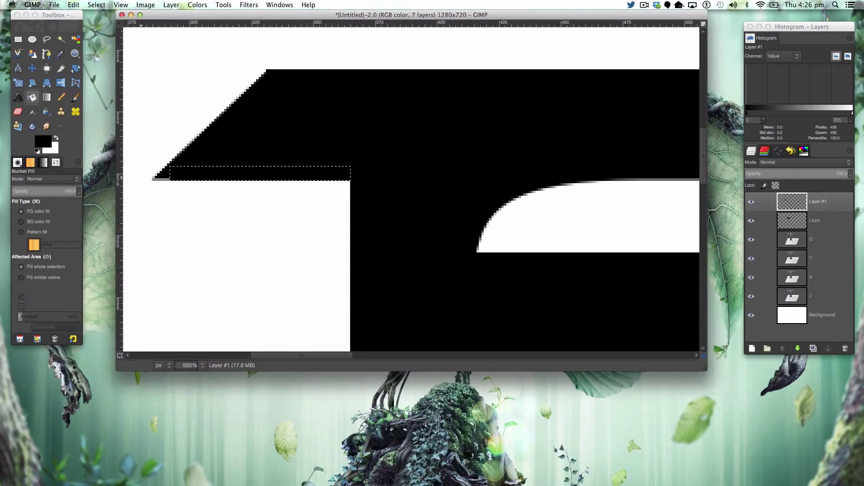
Zoom out to view the whole JAYO logo
left_click(75, 54)
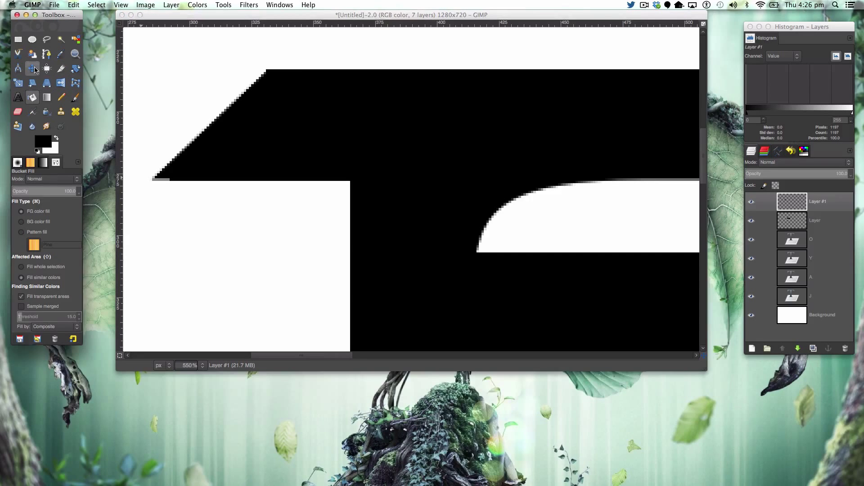
left_click(263, 128, "super")
left_click(263, 128, "super")
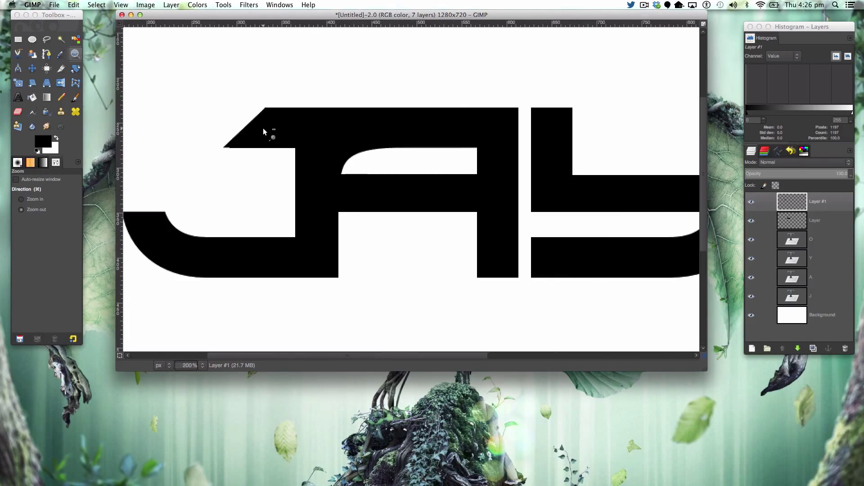
left_click(263, 128, "super")
left_click(263, 128, "super")
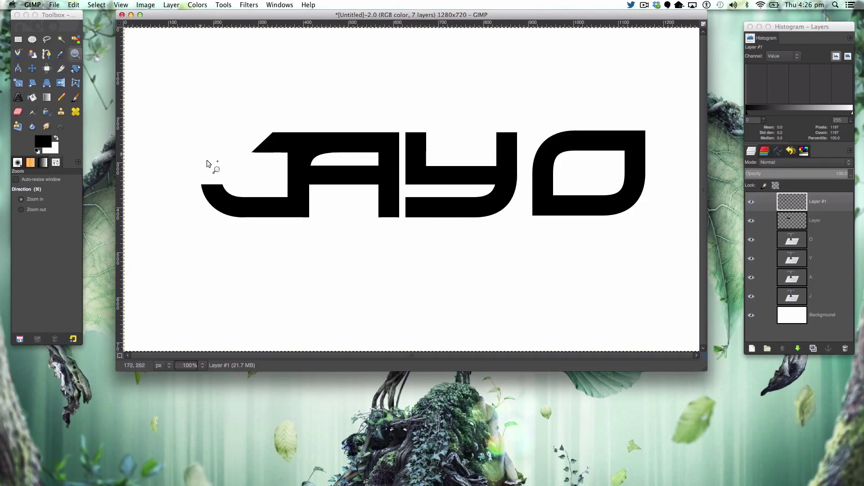
Duplicate the wedge layer, undo it, and zoom back out to the whole logo
left_click(752, 348, "shift")
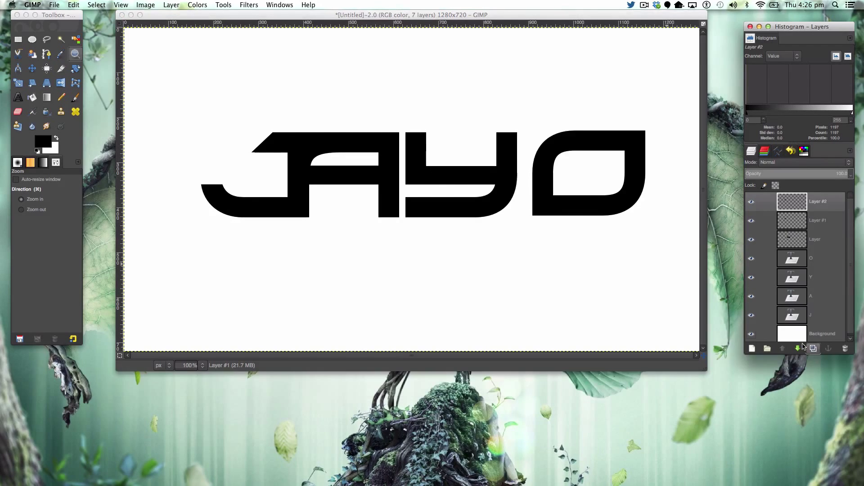
left_click_drag(245, 143, 244, 143)
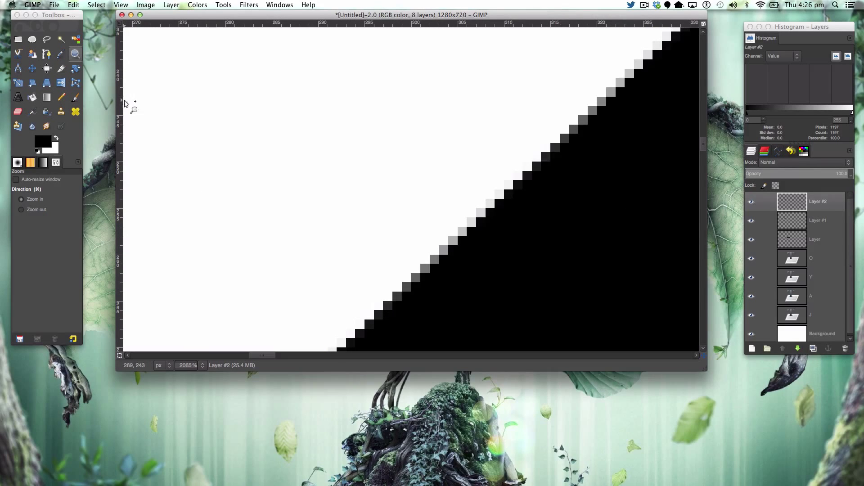
key("super+z")
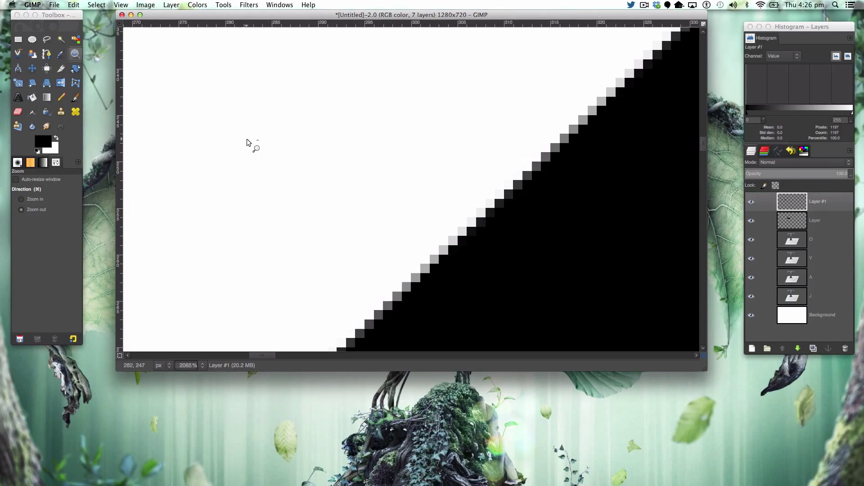
left_click(246, 138)
left_click(246, 138)
left_click(247, 139)
left_click(247, 139)
left_click(246, 139)
left_click(247, 138)
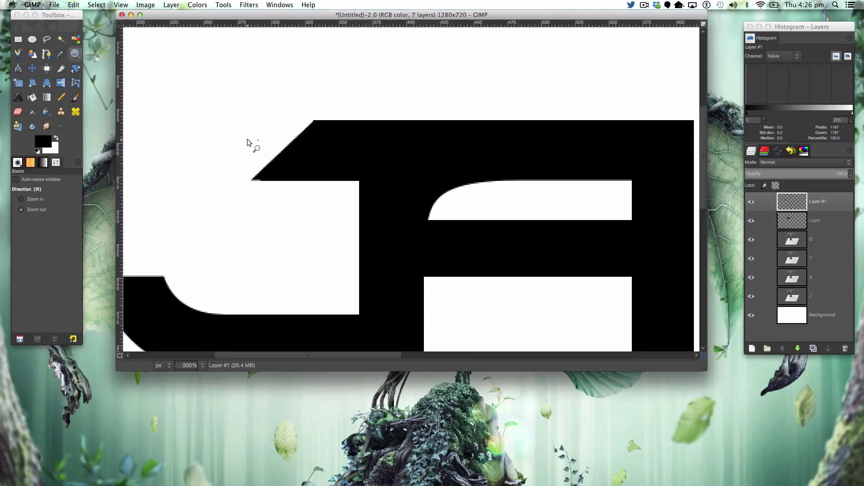
left_click(247, 138, "super")
left_click(247, 138, "super")
left_click(247, 139, "super")
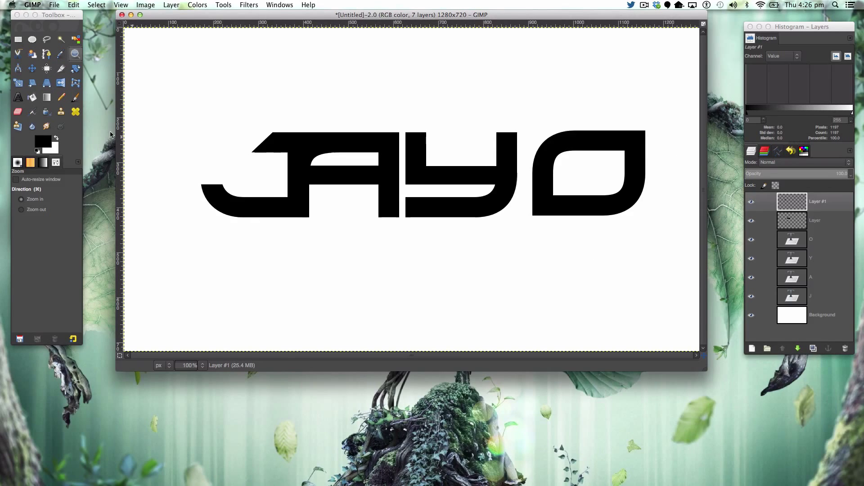
Place a duplicate of the wedge left of the J, above its lower hook
left_click(32, 68)
left_click_drag(264, 150, 211, 178)
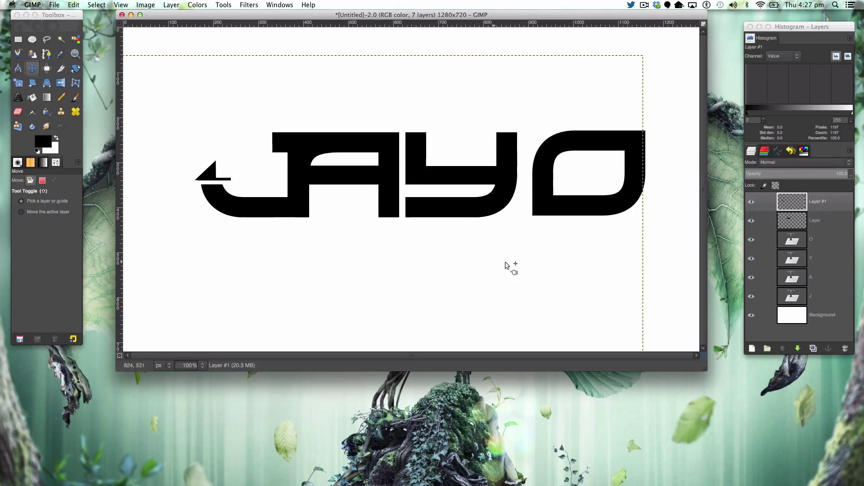
key("super+z")
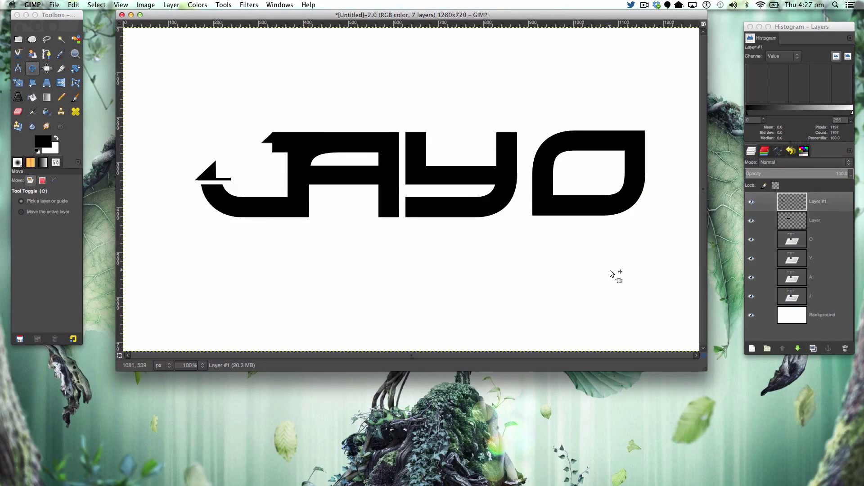
left_click(751, 348, "shift")
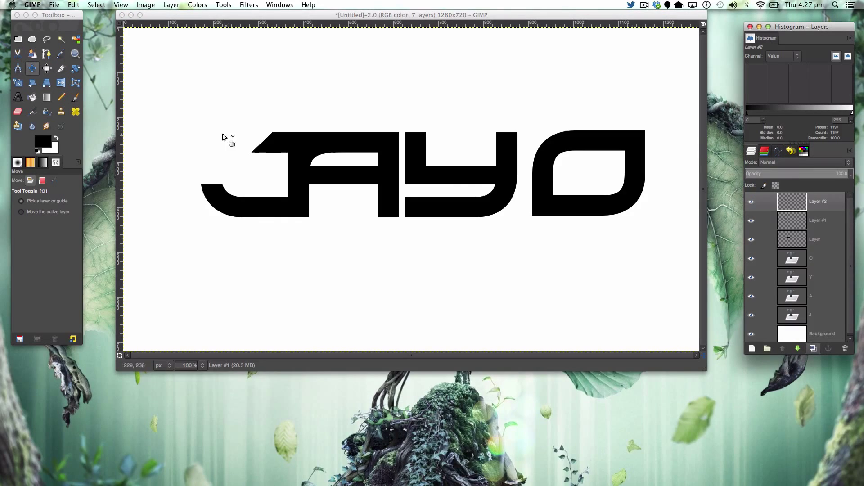
left_click_drag(258, 151, 211, 179)
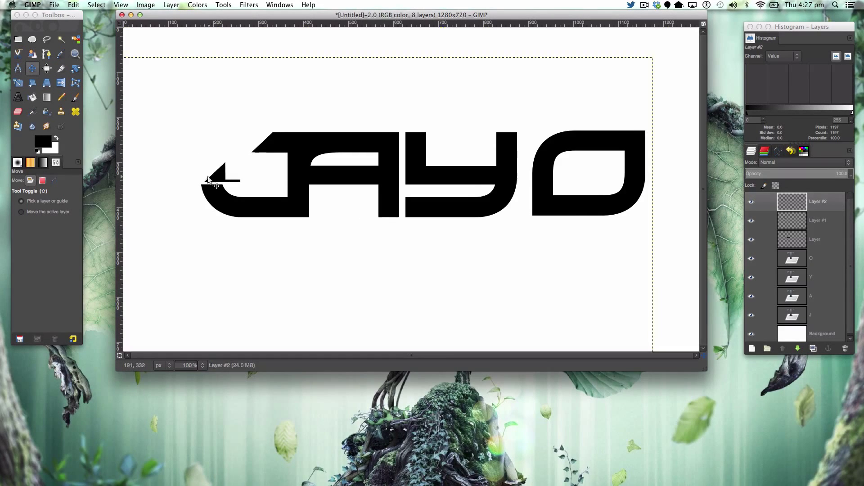
Rotate the copied slanted piece 90° counter-clockwise and drag it onto the tip of the J's hook
left_click(141, 4)
mouse_move(220, 33)
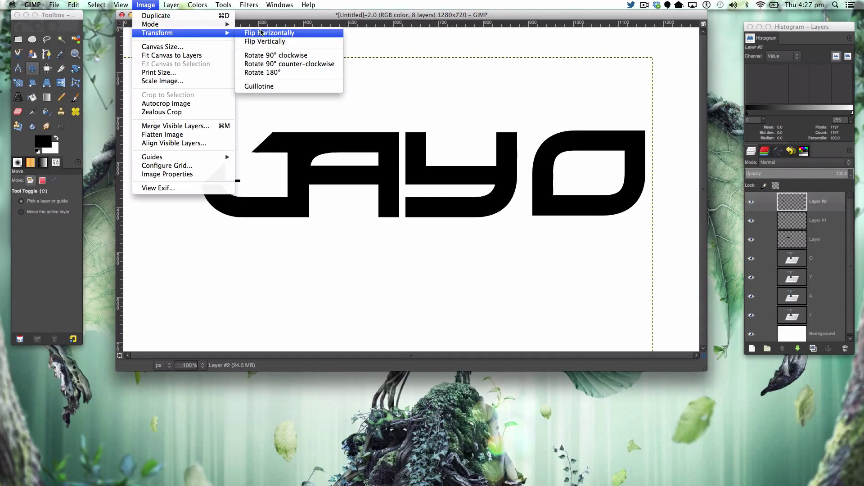
left_click(265, 55)
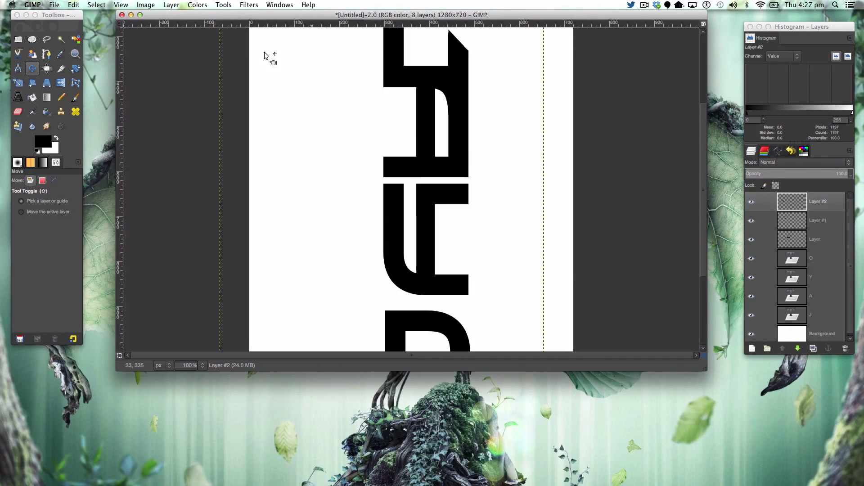
key("super+z")
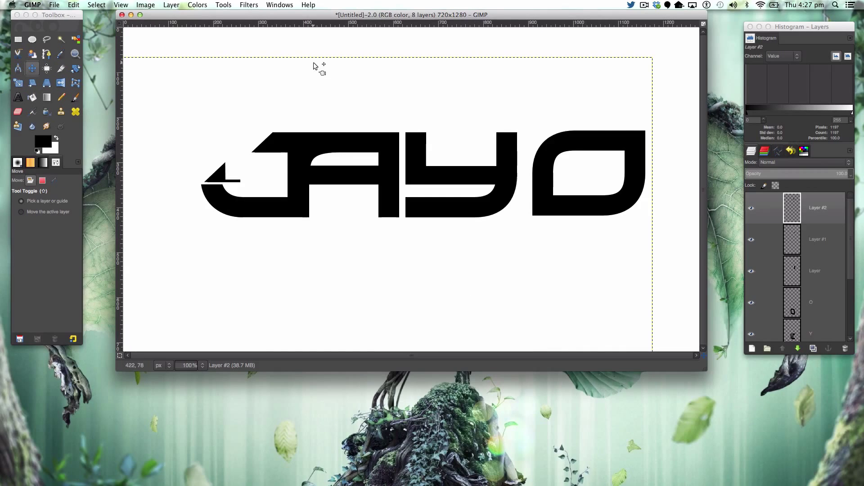
left_click(179, 3)
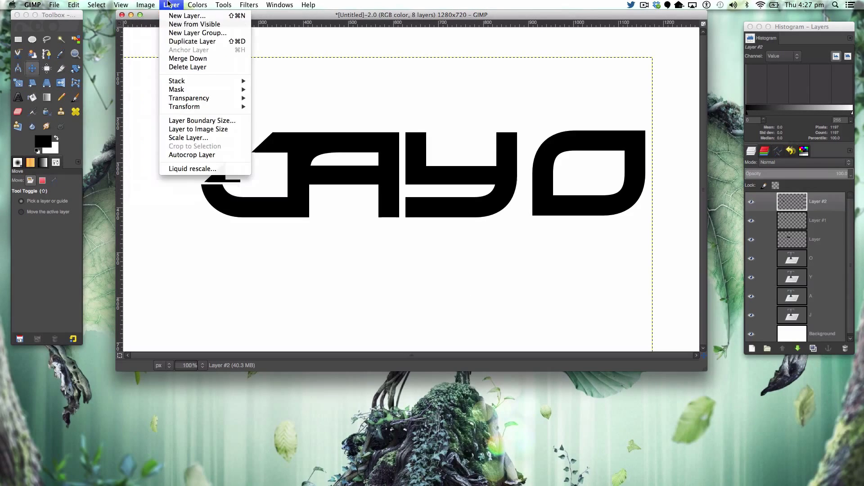
mouse_move(193, 107)
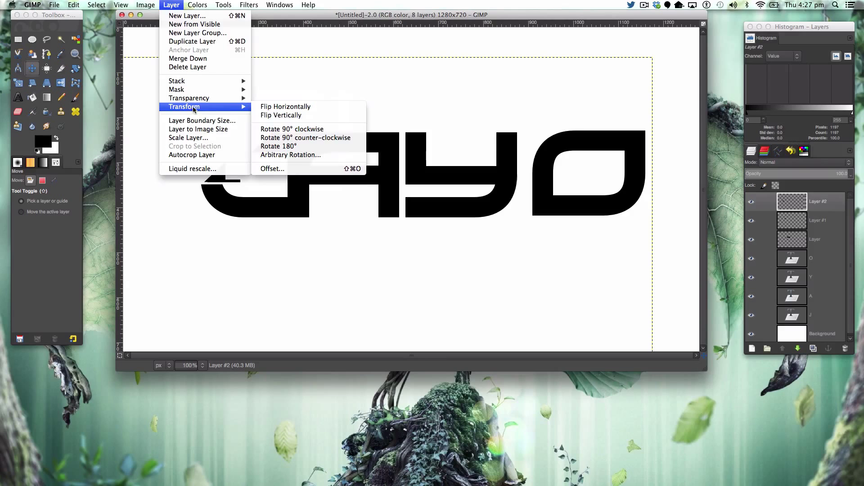
left_click(280, 137)
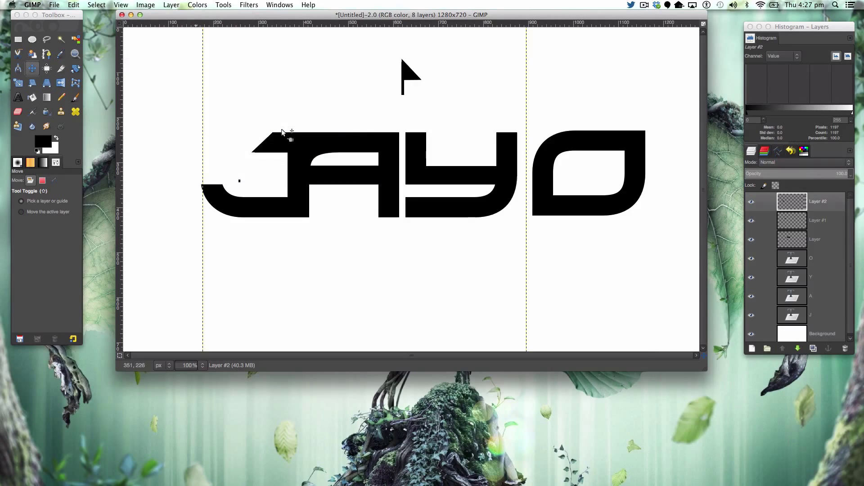
left_click_drag(406, 69, 210, 174)
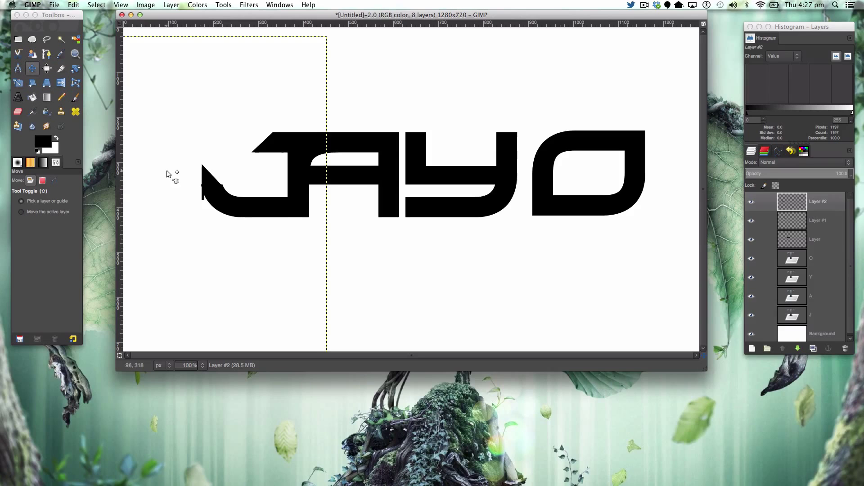
Nudge the spike piece slightly right and erase the stray bit at the J's lower-left corner
key("Right")
key("Right")
key("Right")
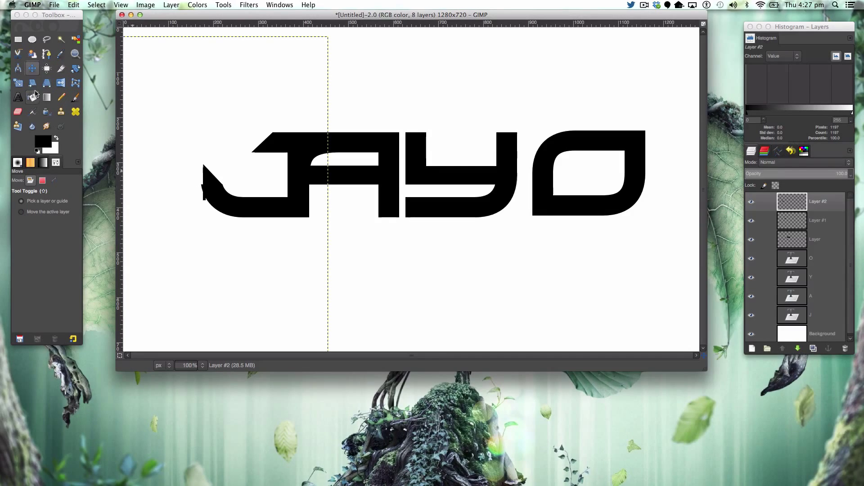
left_click(18, 111)
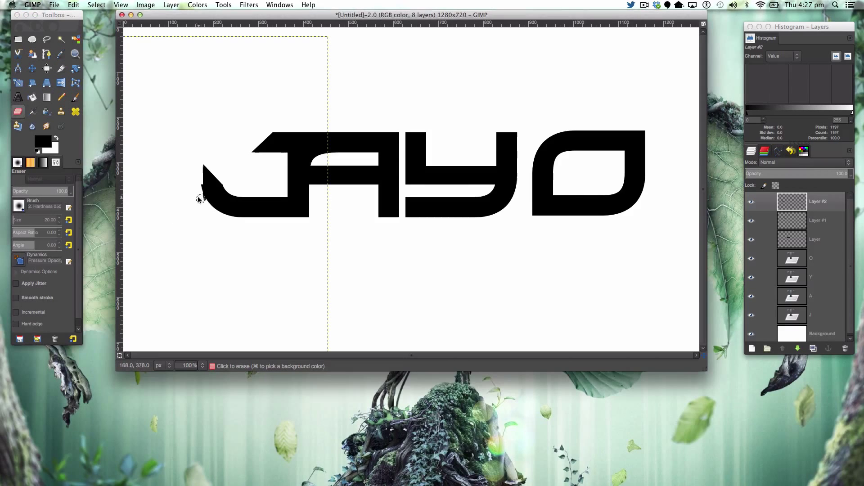
left_click(205, 200)
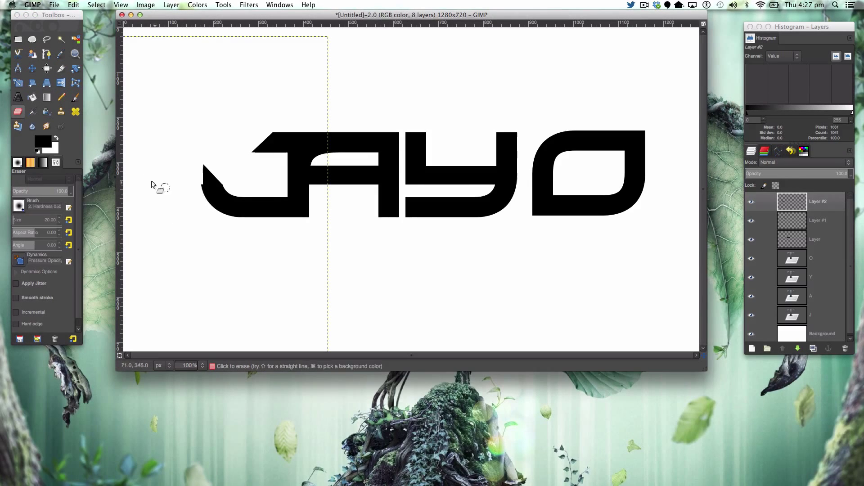
Zoom in to about 550% on the J's new spiked tip
left_click(75, 54)
left_click(217, 172)
left_click(215, 171)
left_click(215, 171)
left_click(215, 171)
left_click(215, 171)
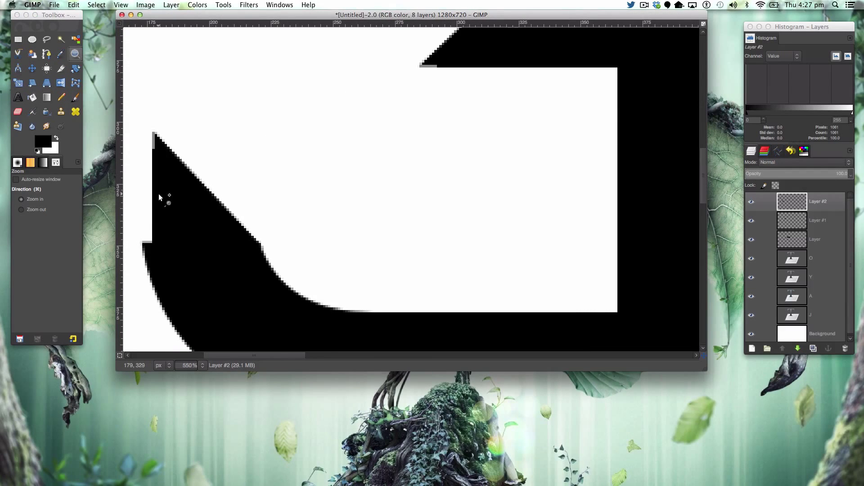
scroll(158, 193, "right", 5)
scroll(158, 194, "up", 3)
scroll(166, 194, "up", 3)
scroll(166, 194, "down", 8)
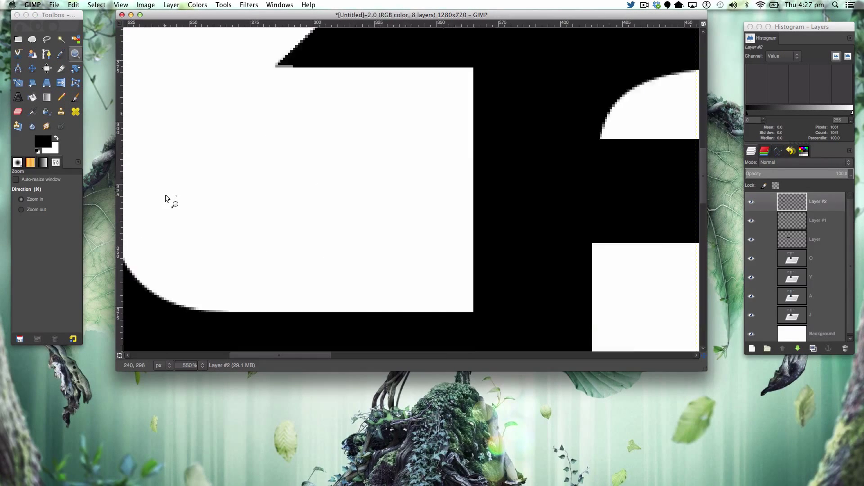
scroll(165, 195, "right", 3)
Draw a closed triangular path around the J's spike tip and convert it to a selection
scroll(166, 195, "left", 5)
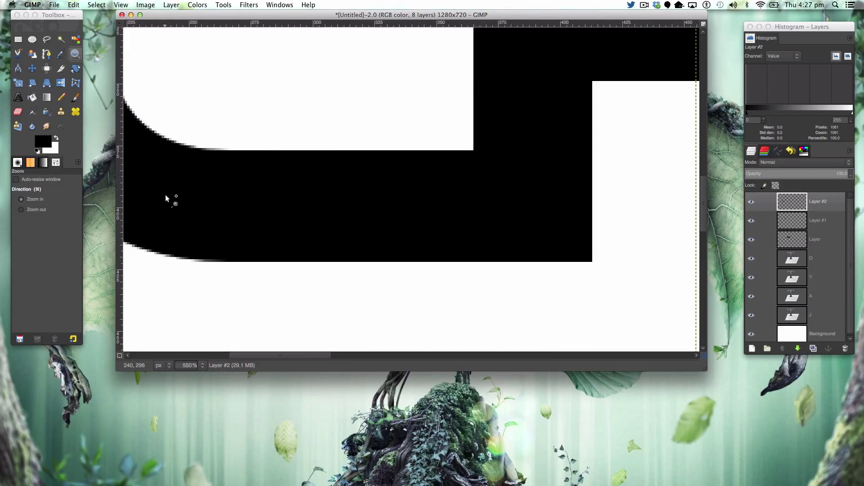
scroll(166, 195, "up", 3)
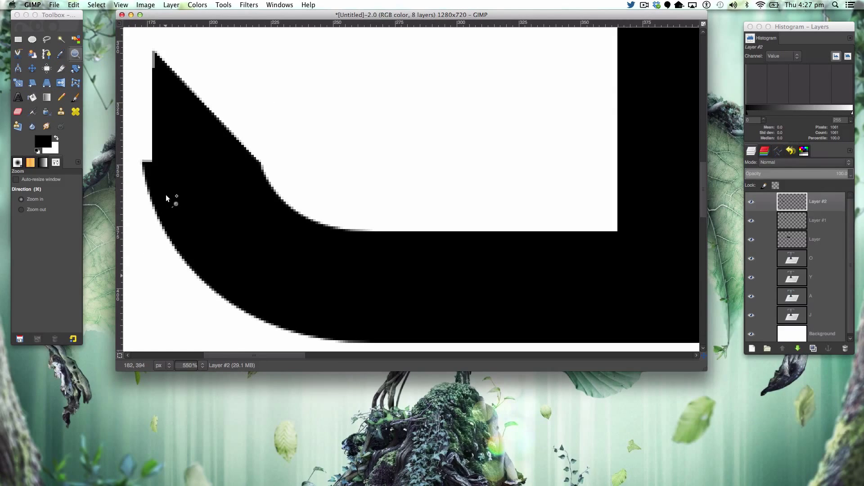
left_click(46, 54)
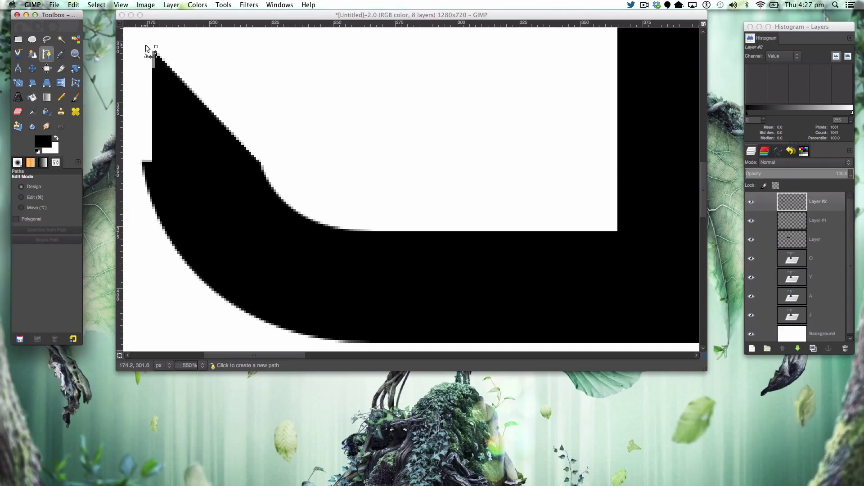
left_click(142, 162)
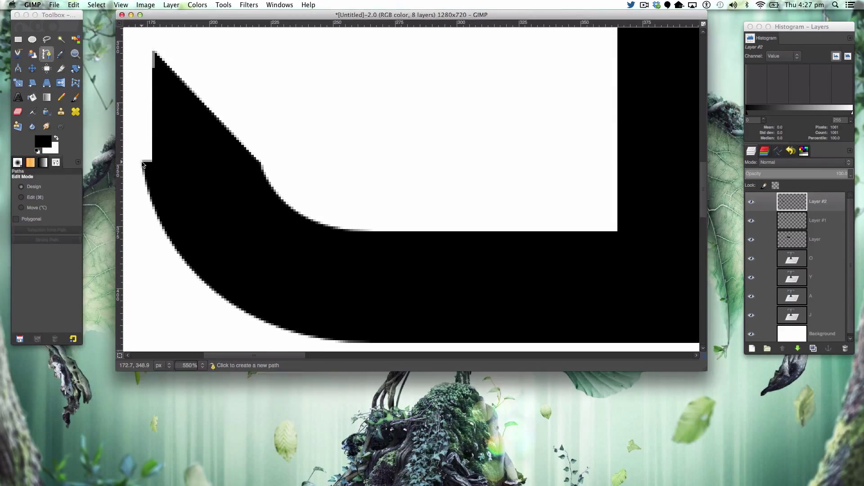
left_click(143, 35)
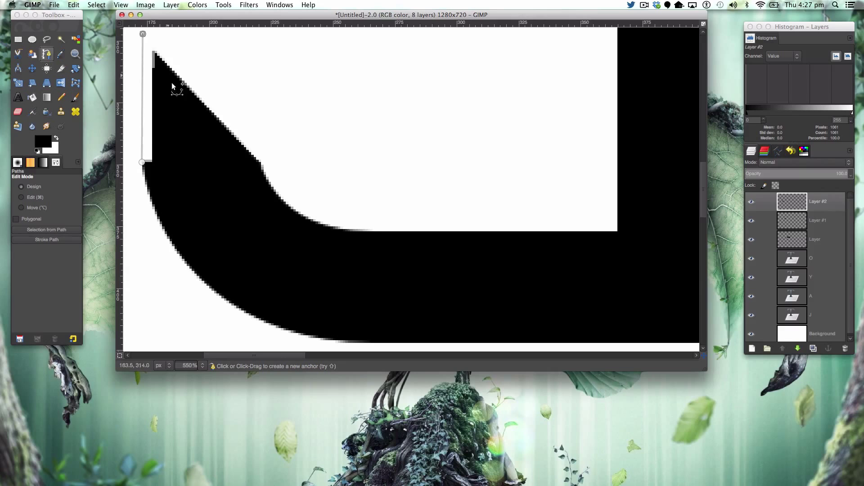
left_click(259, 161)
left_click(142, 162)
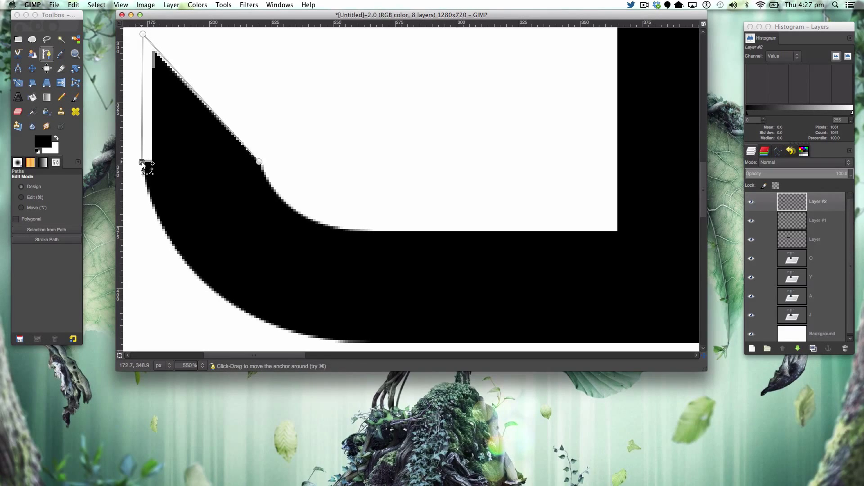
left_click(258, 161, "super")
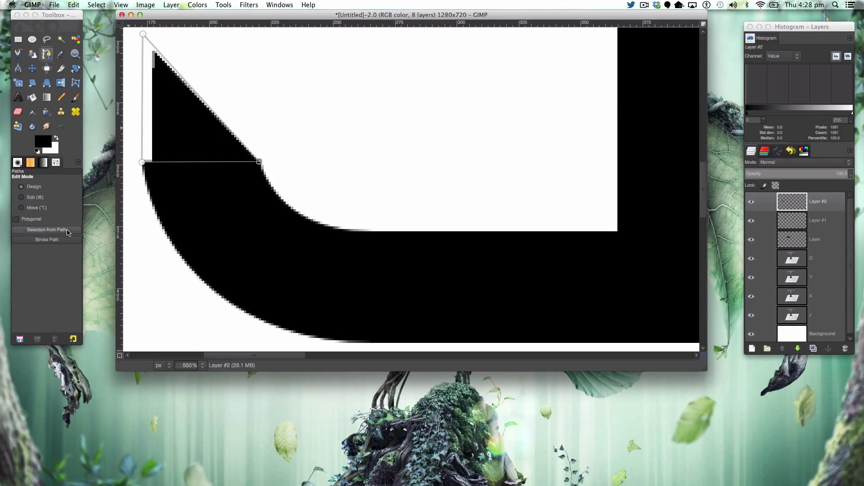
left_click(47, 230)
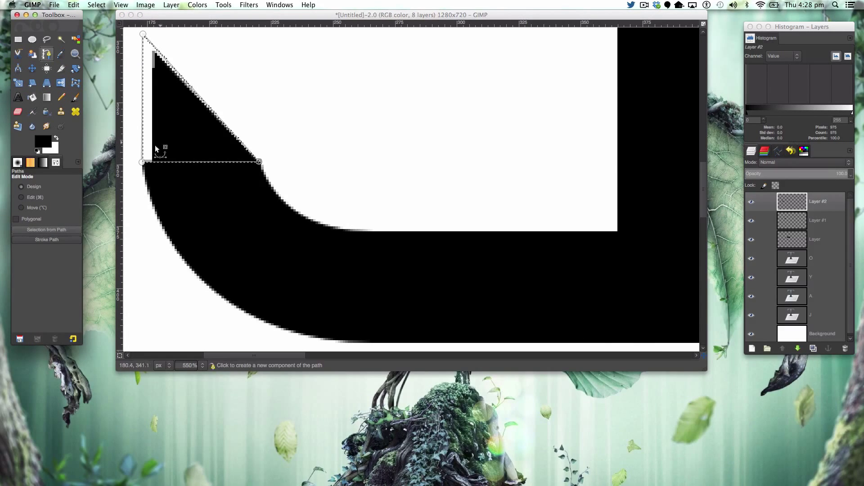
Bucket fill the white strip along the tip black and clear the selection
left_click(31, 97)
left_click(174, 102)
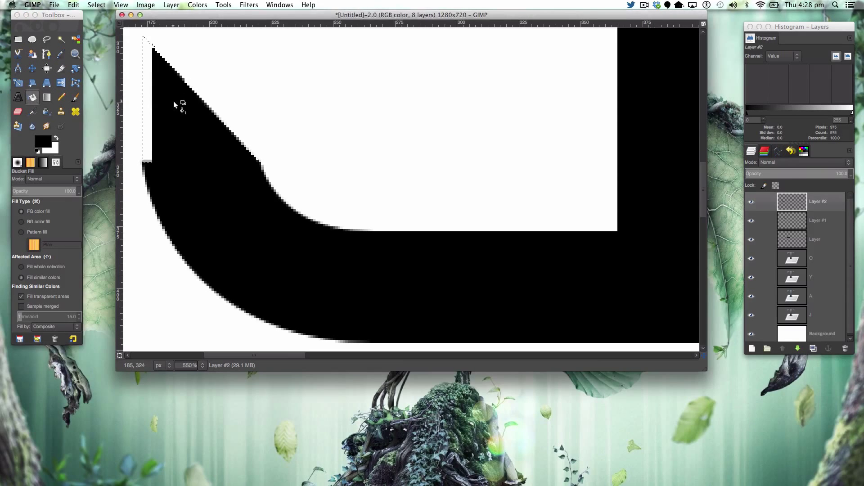
left_click(149, 143)
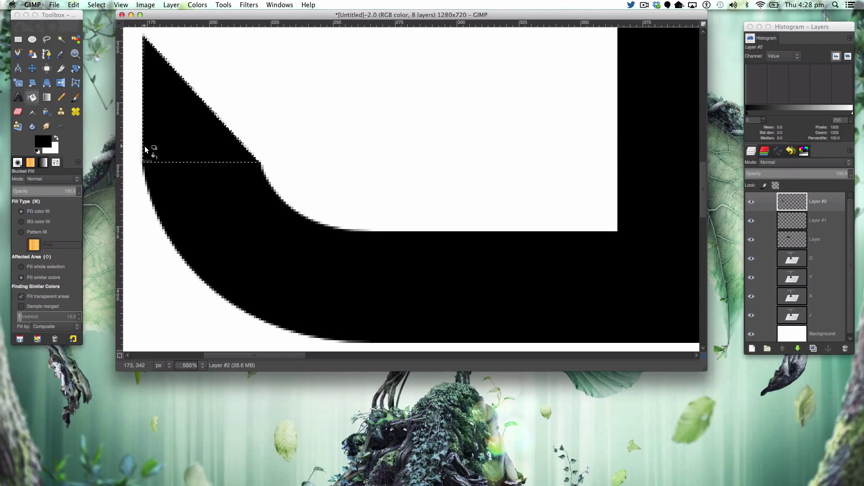
key("ctrl+shift+a")
Paint the tip's left edge solid black with a fully hard brush
left_click(76, 97)
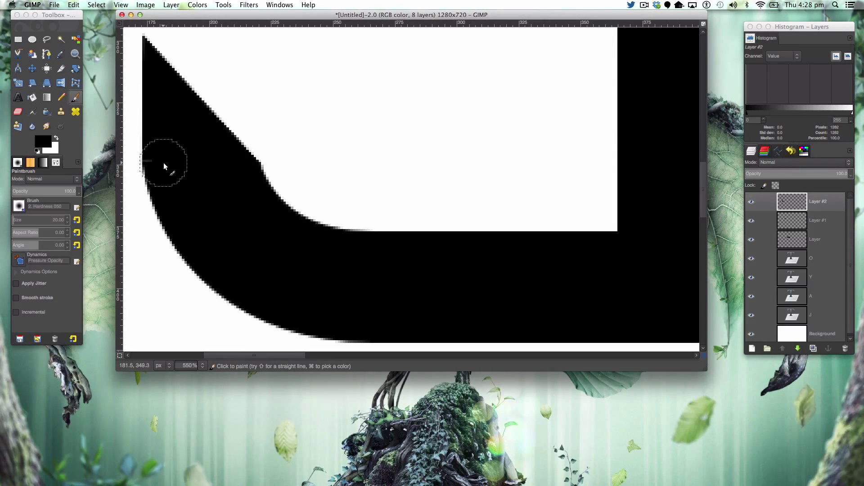
left_click(155, 161)
key("ctrl+z")
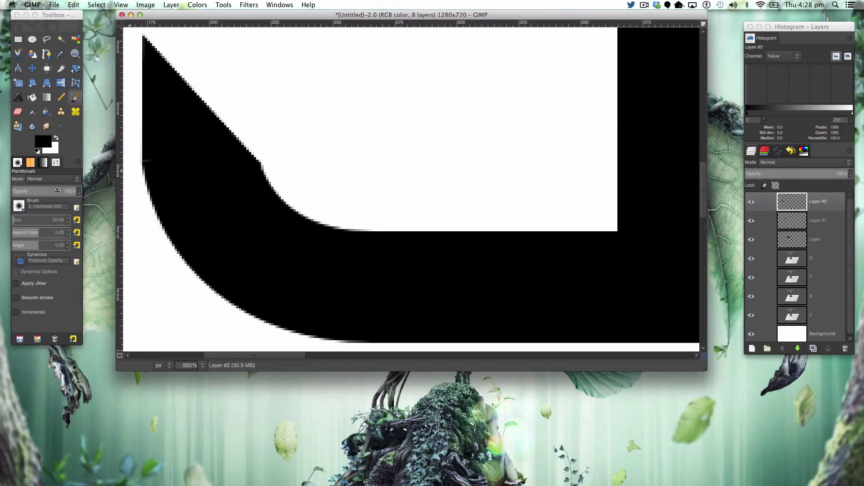
left_click(25, 206)
left_click(68, 258)
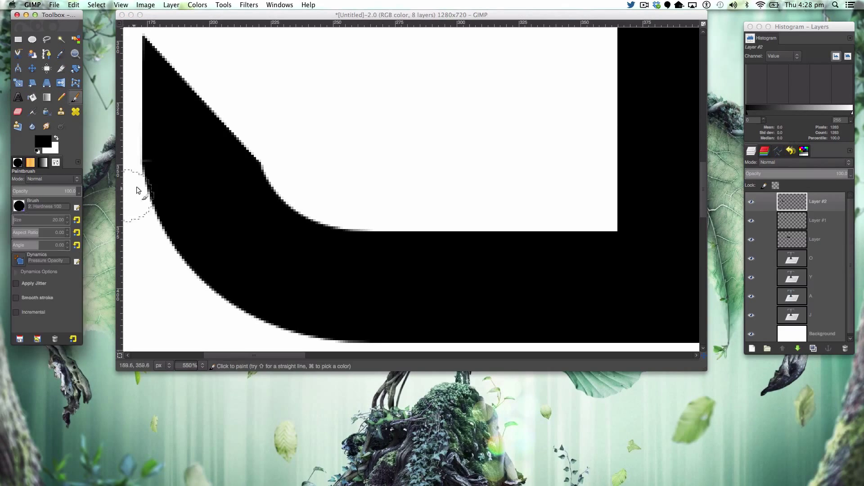
left_click(175, 166)
left_click(169, 165)
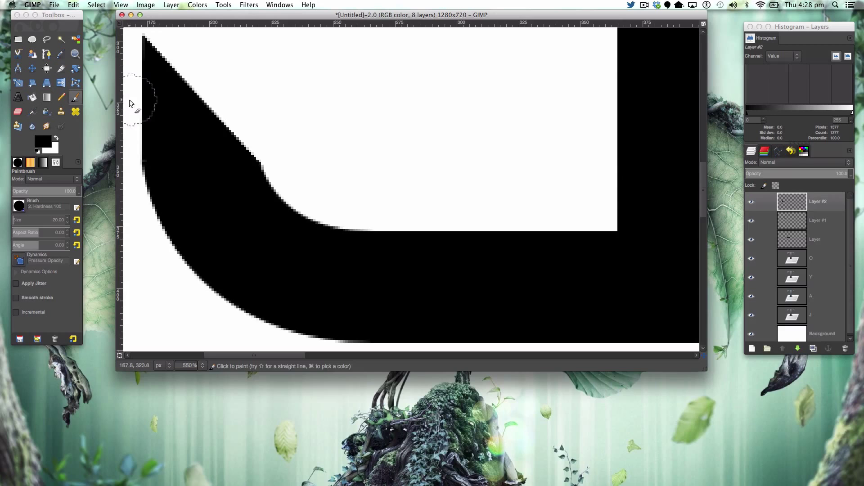
left_click(32, 68)
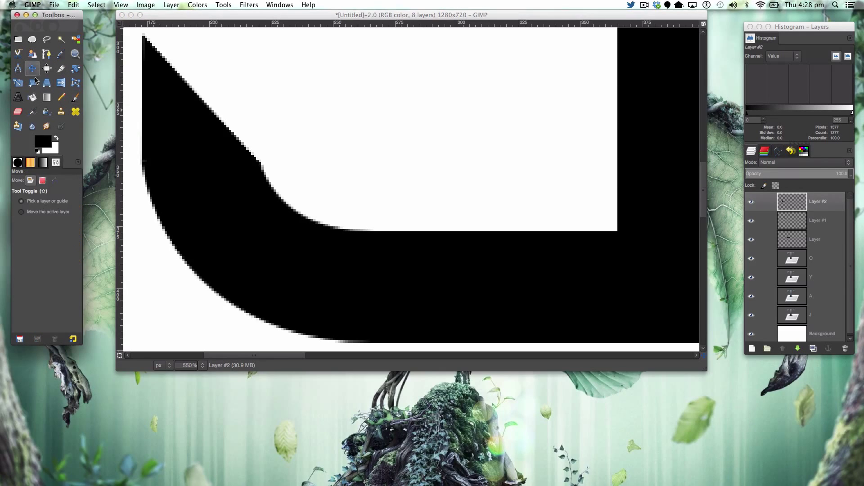
left_click(75, 54)
Slide the Y layer about 19 px left so it sits nearly flush against the A
left_click(200, 126, "super")
left_click(201, 126, "super")
left_click(203, 127, "super")
left_click(203, 126, "super")
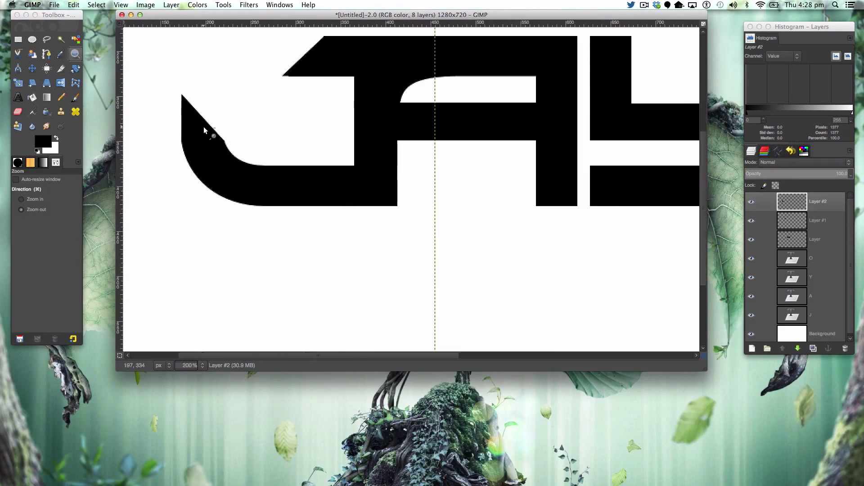
left_click(204, 126, "super")
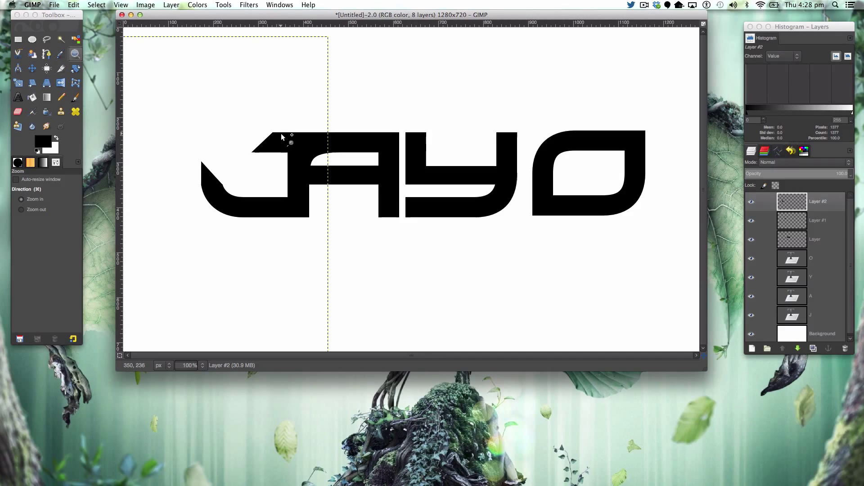
left_click(204, 179)
key("m")
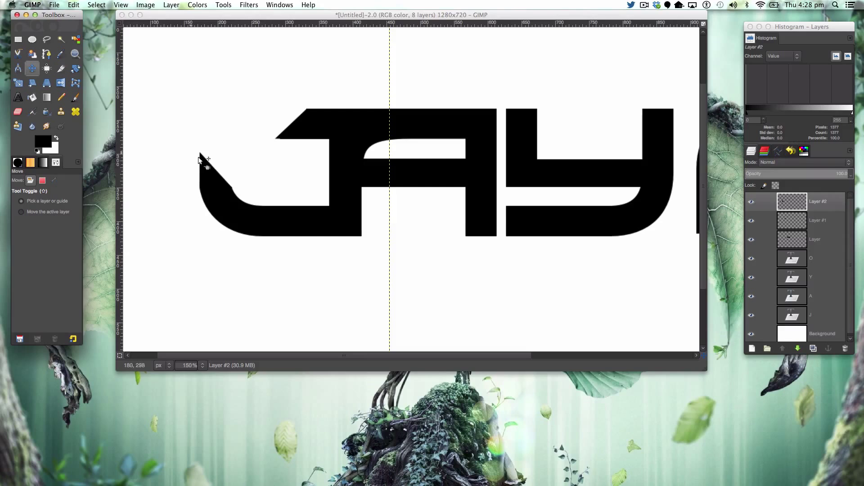
left_click(199, 157)
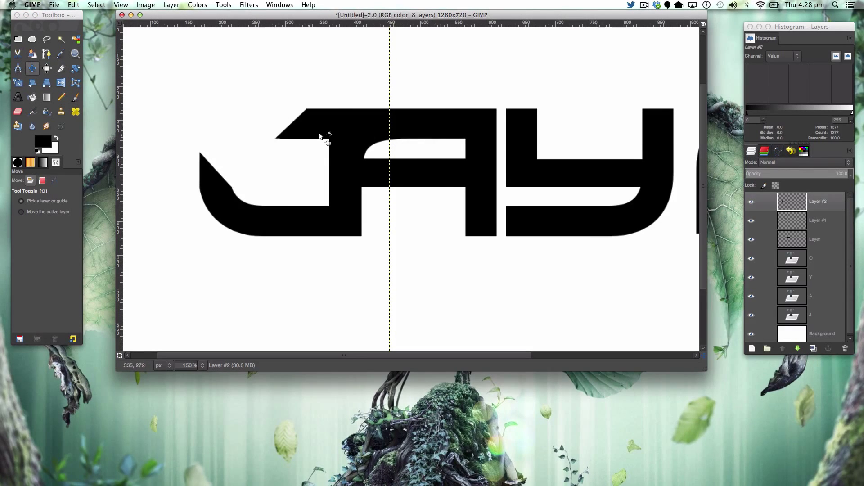
scroll(500, 195, "right", 6)
scroll(500, 195, "down", 4)
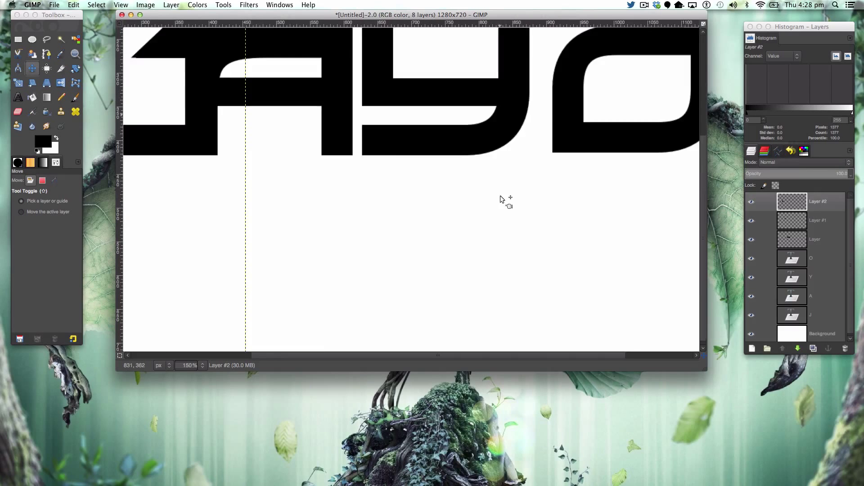
scroll(500, 195, "up", 5)
scroll(500, 196, "down", 2)
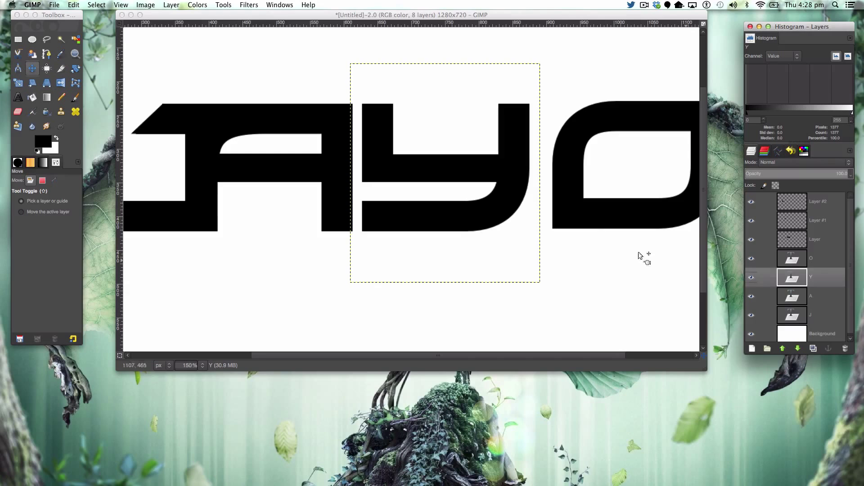
mouse_move(479, 169)
left_mouse_down()
mouse_move(463, 163)
mouse_move(471, 165)
left_mouse_up()
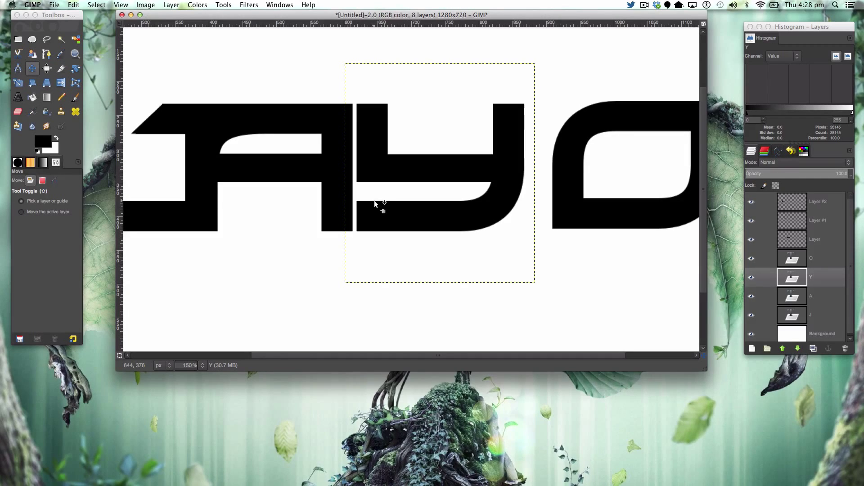
Make the O layer active and add a new layer above it
left_click(77, 54)
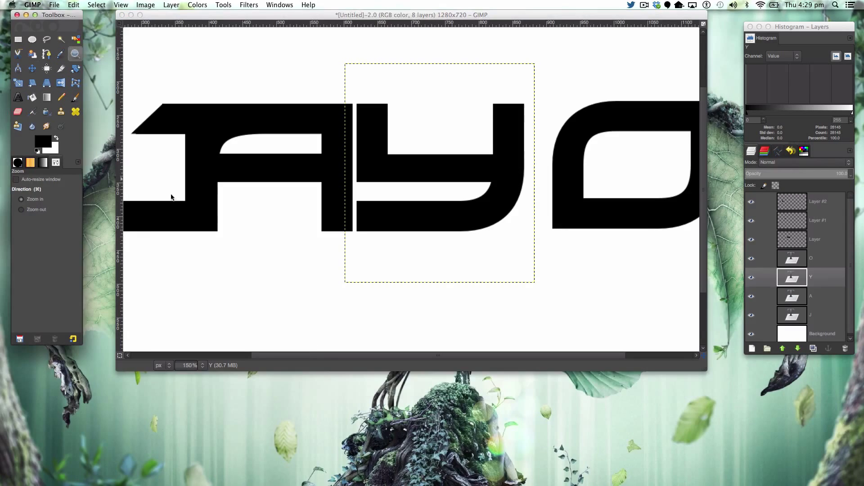
left_click(350, 211)
left_click(351, 212)
left_click(351, 211)
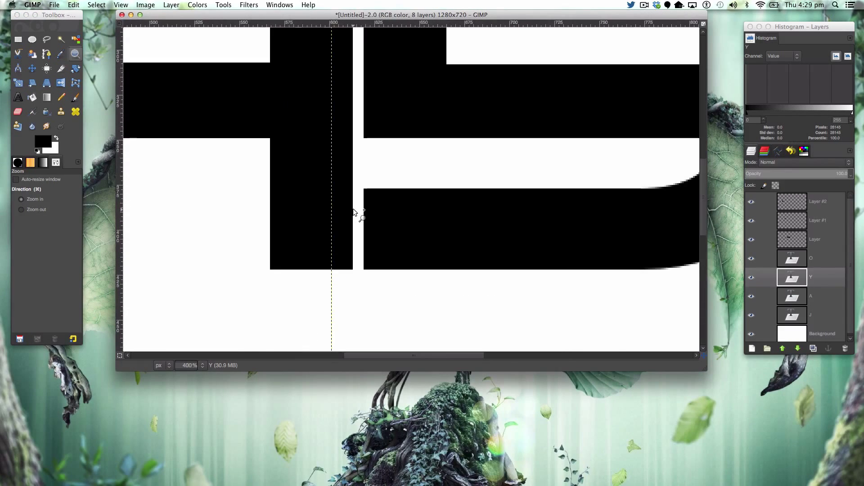
left_click(18, 39)
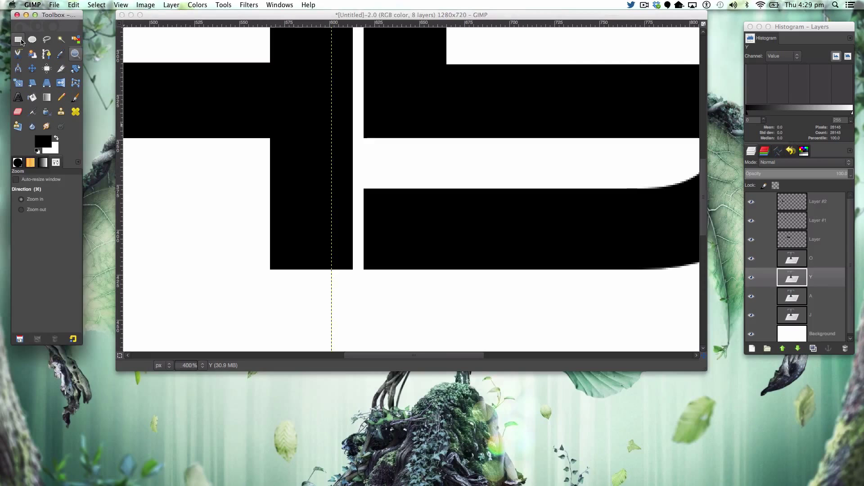
left_click(765, 258)
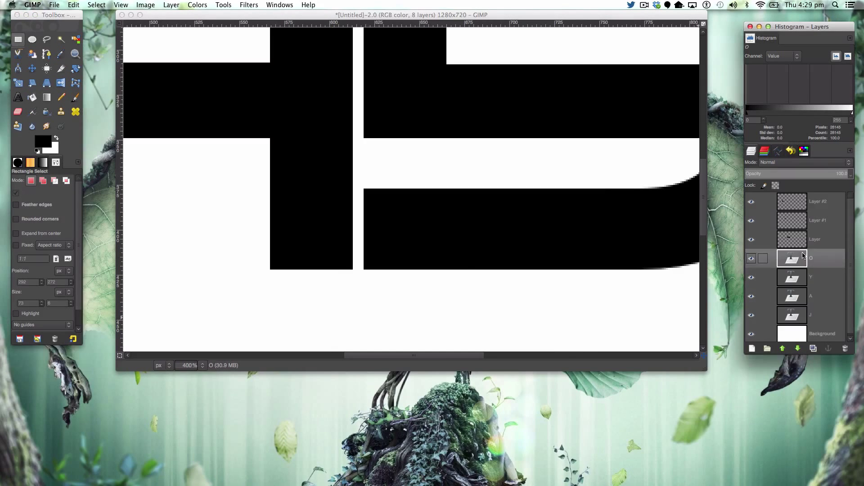
left_click(752, 349)
left_click(477, 298)
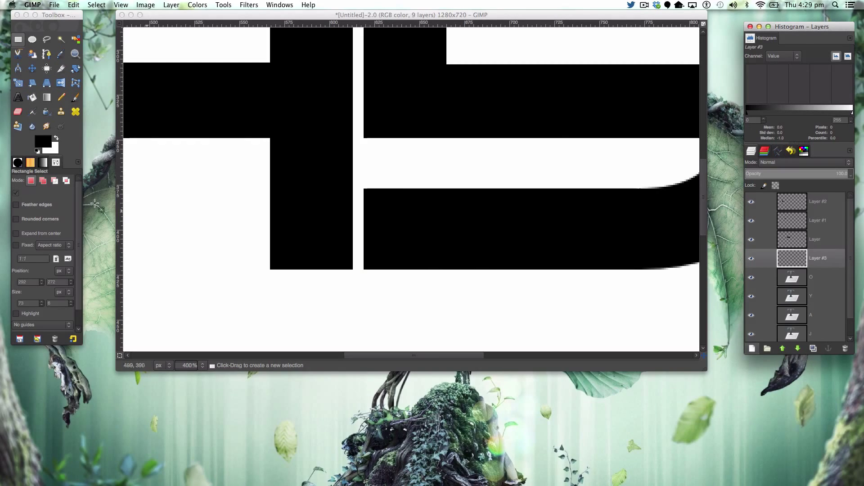
Rectangle-select the gap along the A–Y base and fill it black
left_click(75, 53)
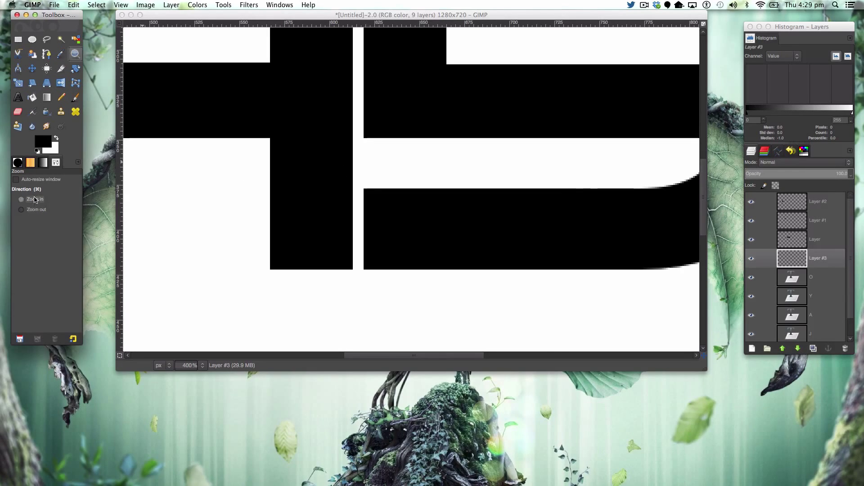
left_click(21, 209)
left_click(304, 206)
left_click(304, 205)
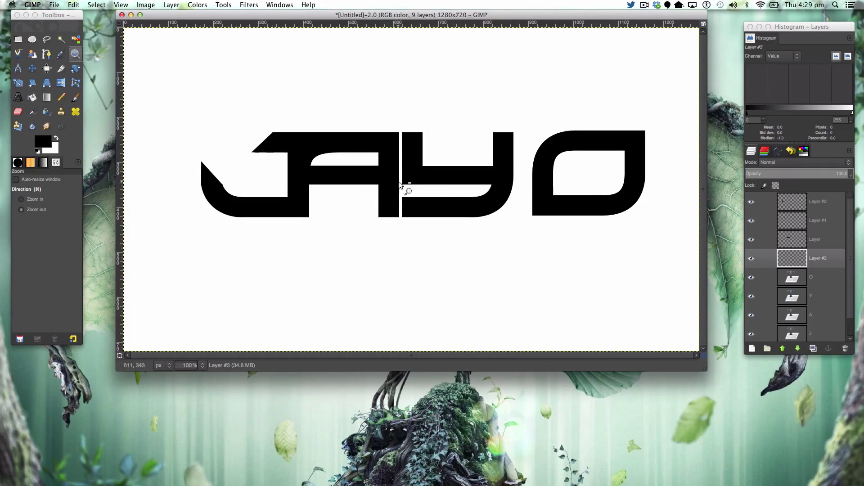
key("super")
left_click(427, 227)
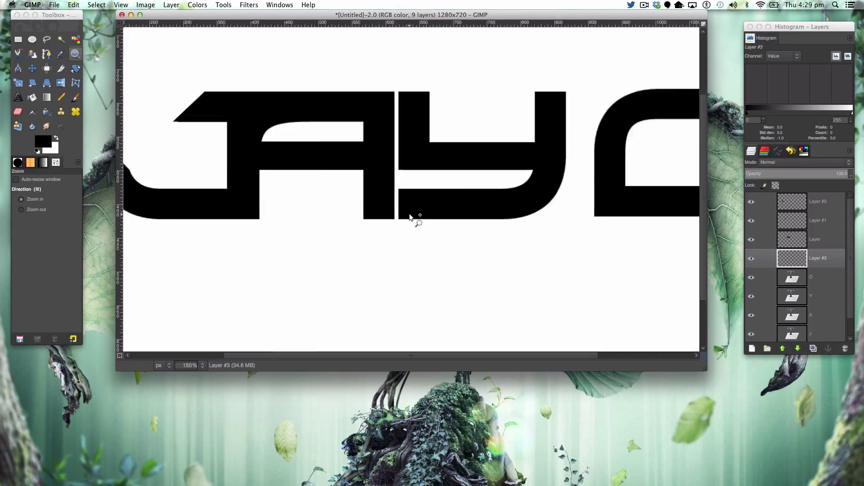
left_click(401, 215)
left_click(18, 39)
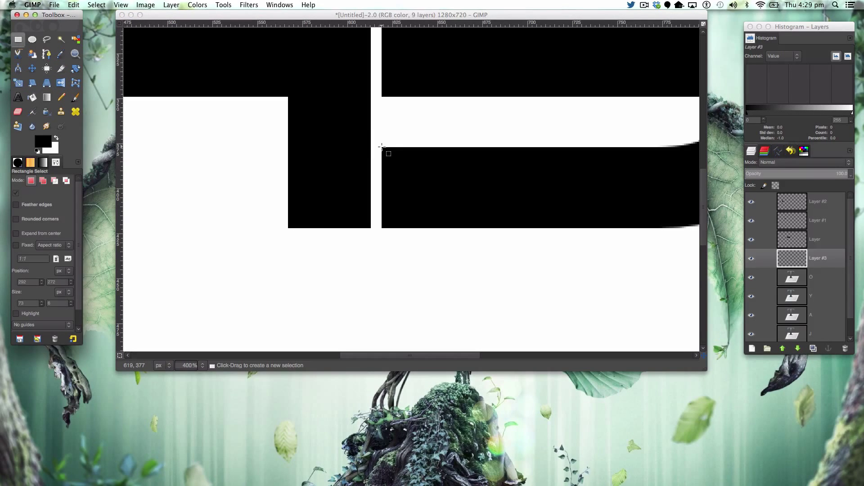
left_click_drag(381, 147, 154, 226)
left_click(32, 96)
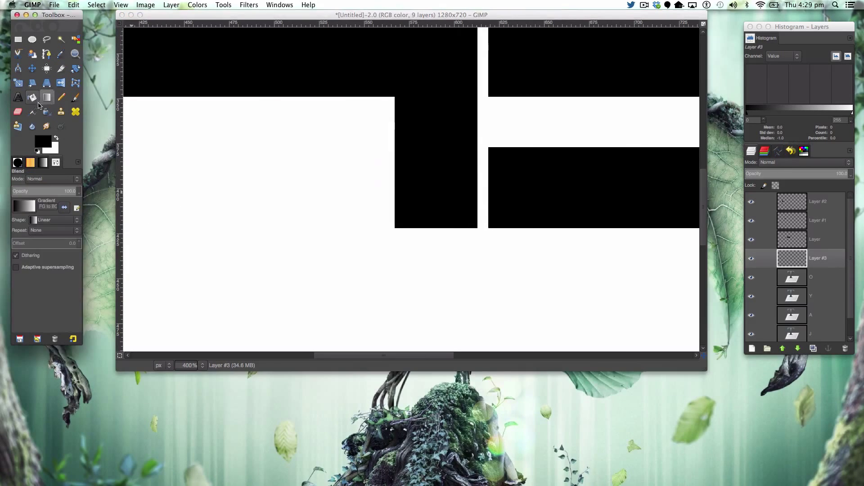
left_click(338, 206)
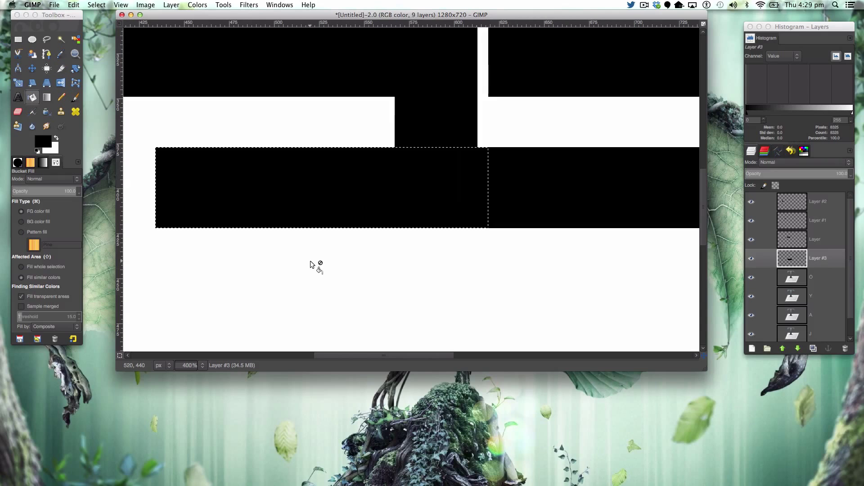
Clear the selection and drag the black bar layer about 29 px to the right
key("ctrl+shift+a")
left_click(46, 54)
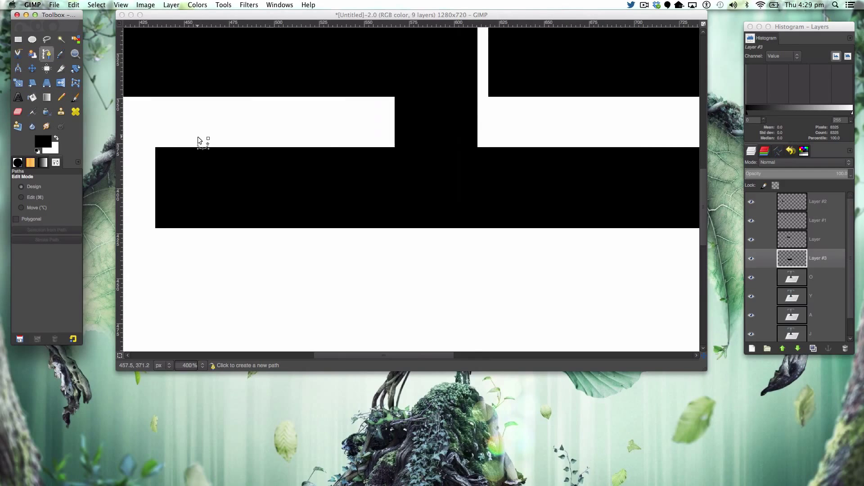
scroll(196, 137, "up", 3)
scroll(207, 137, "up", 5)
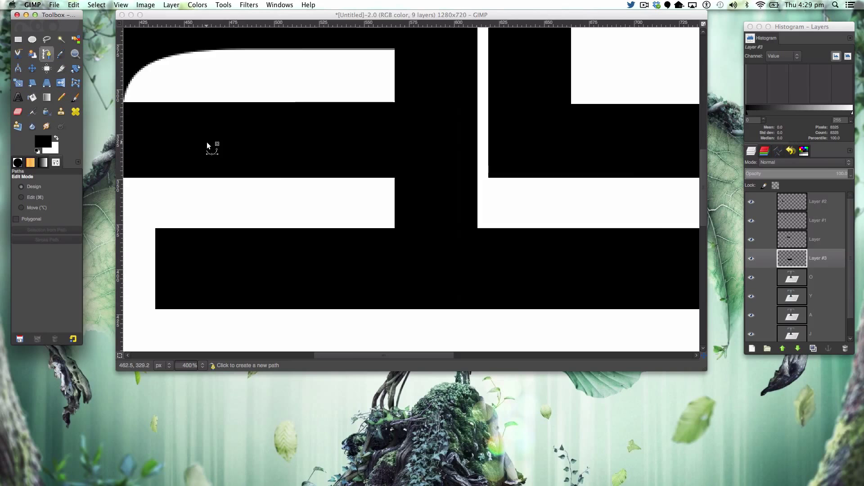
scroll(208, 141, "left", 5)
scroll(207, 142, "down", 3)
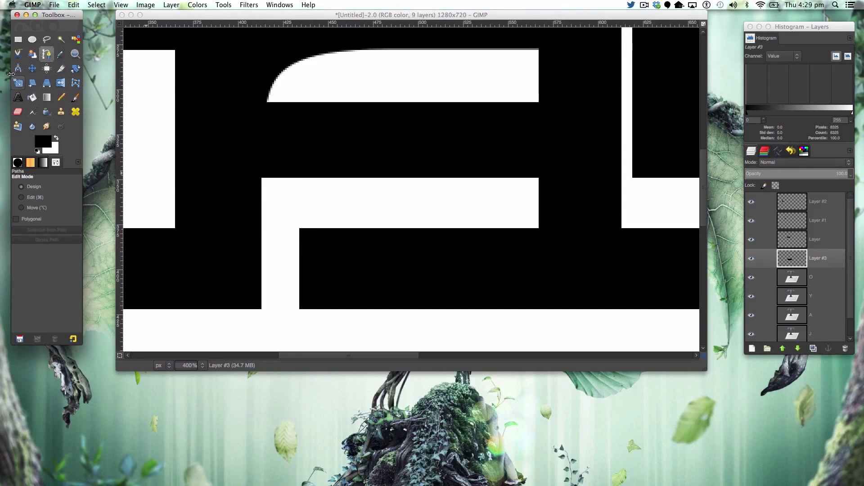
key("m")
left_click_drag(385, 285, 515, 285)
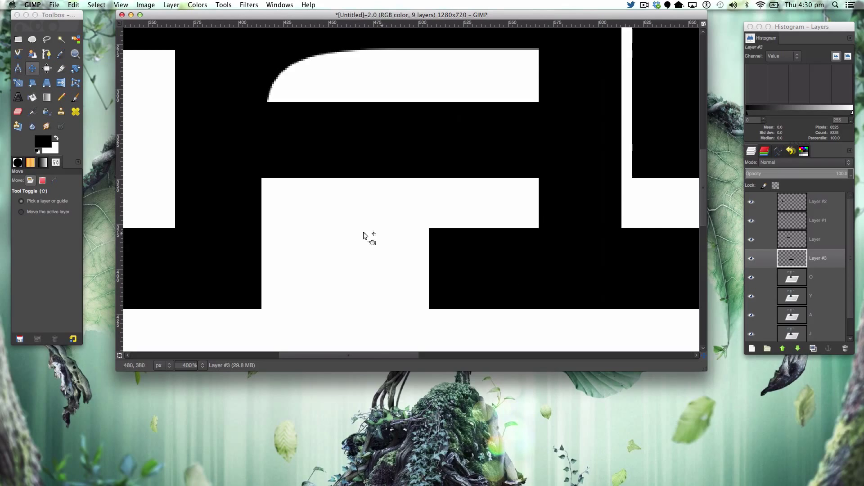
Draw a triangular path off the bar's left corner and turn it into a selection
left_click(47, 54)
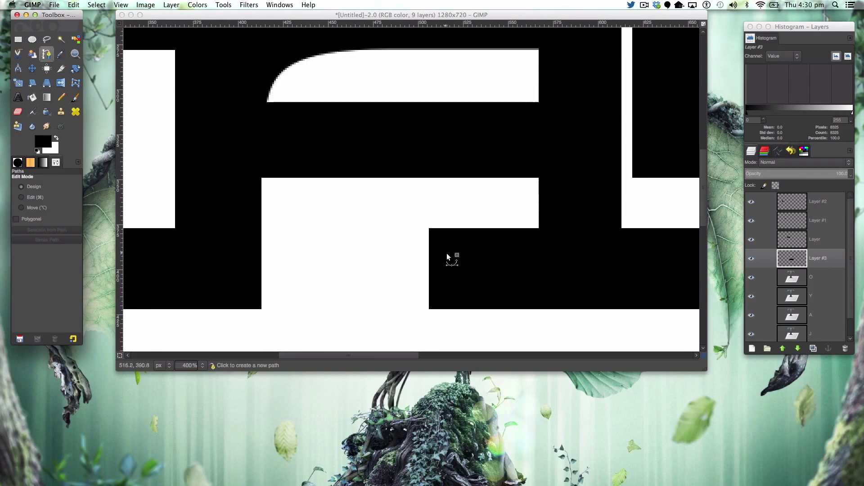
key("z")
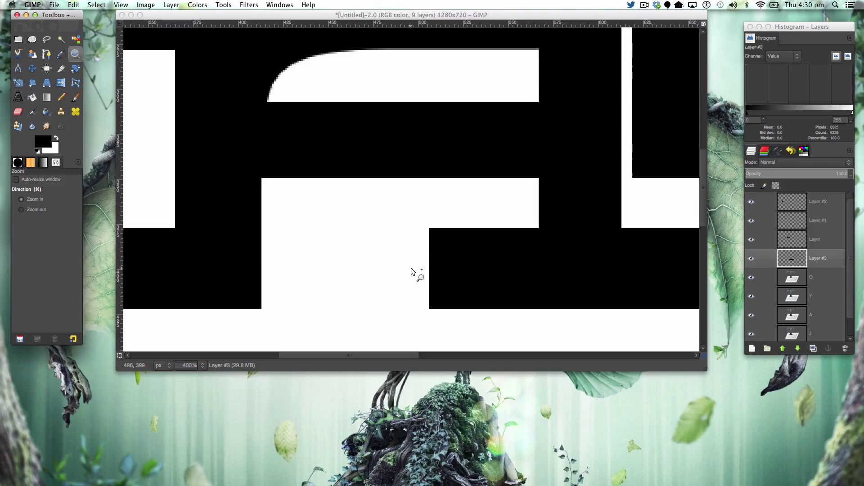
left_click(441, 238)
left_click(441, 237)
scroll(441, 240, "down", 2)
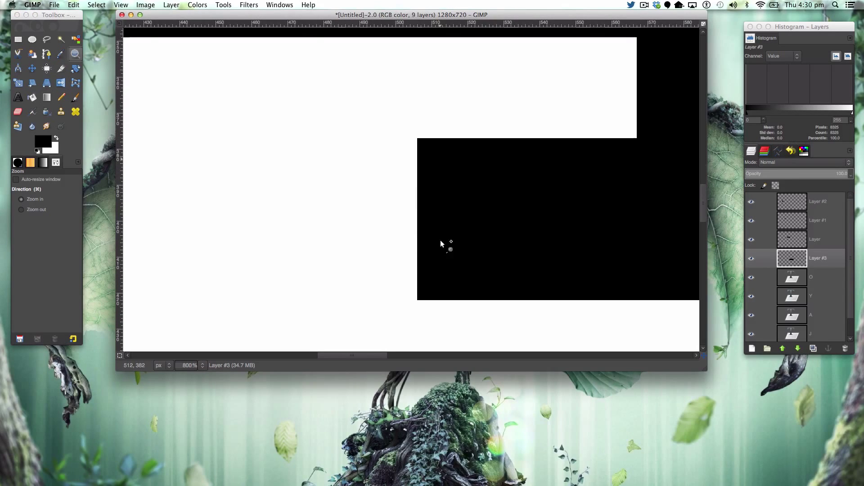
left_click(46, 54)
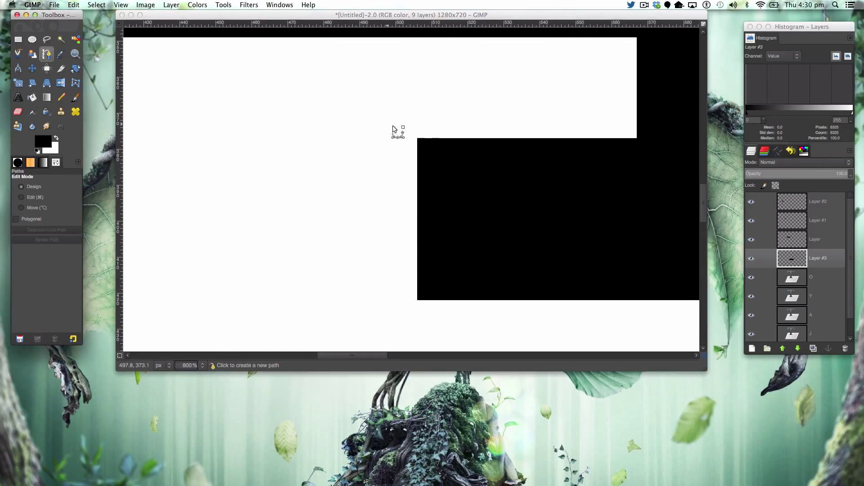
left_click(417, 138)
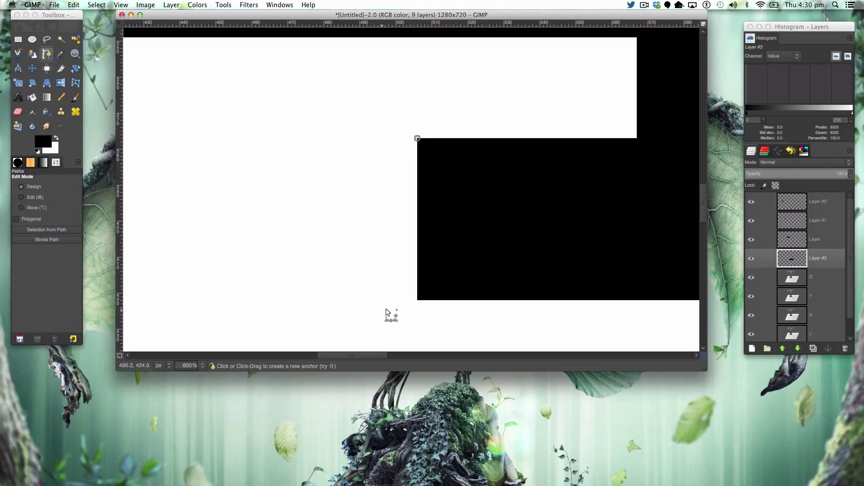
left_click(418, 299)
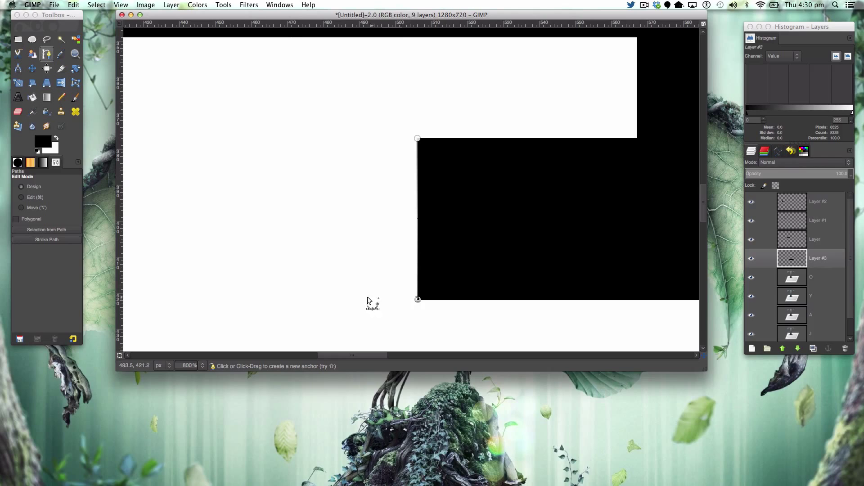
left_click(237, 295)
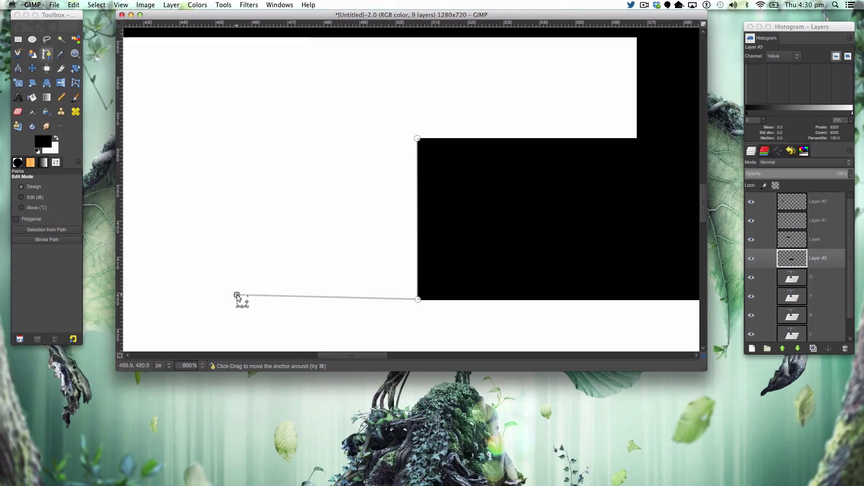
left_click(418, 140)
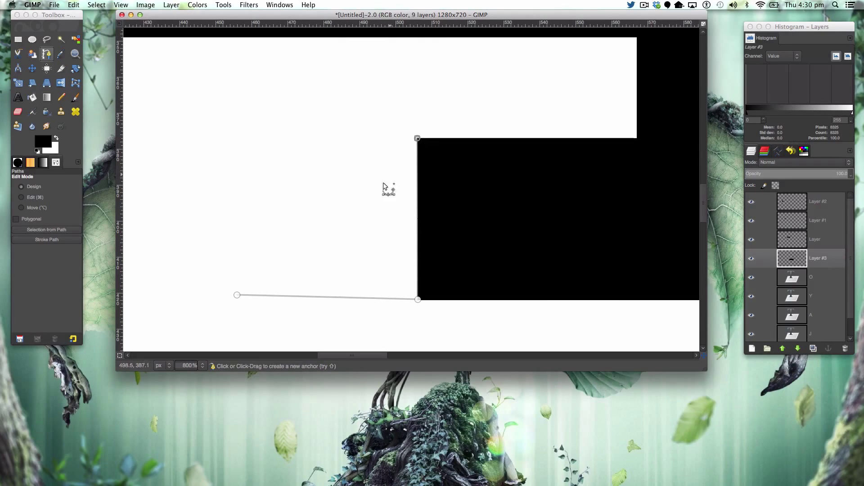
left_click(237, 295, "super")
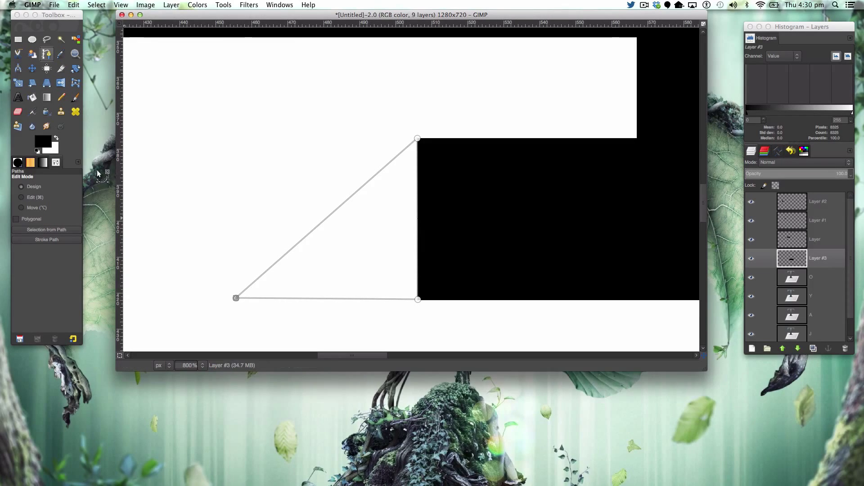
left_click(63, 229)
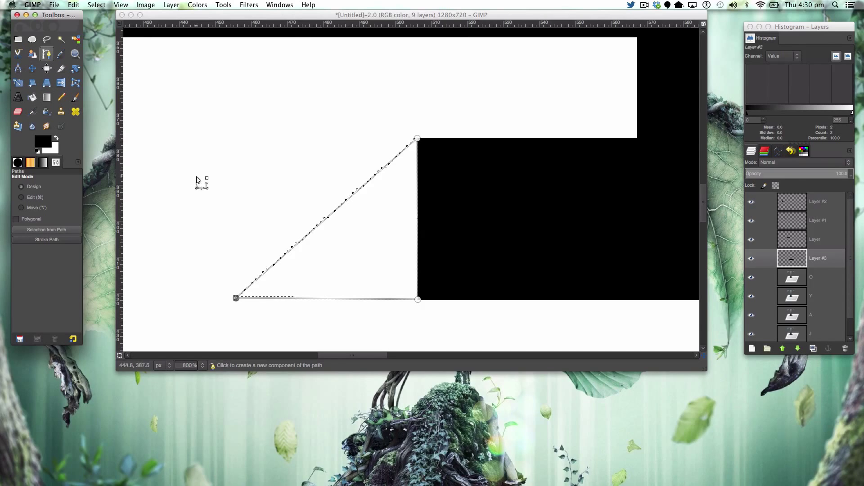
Fill the triangular selection black and clear the selection
left_click(32, 98)
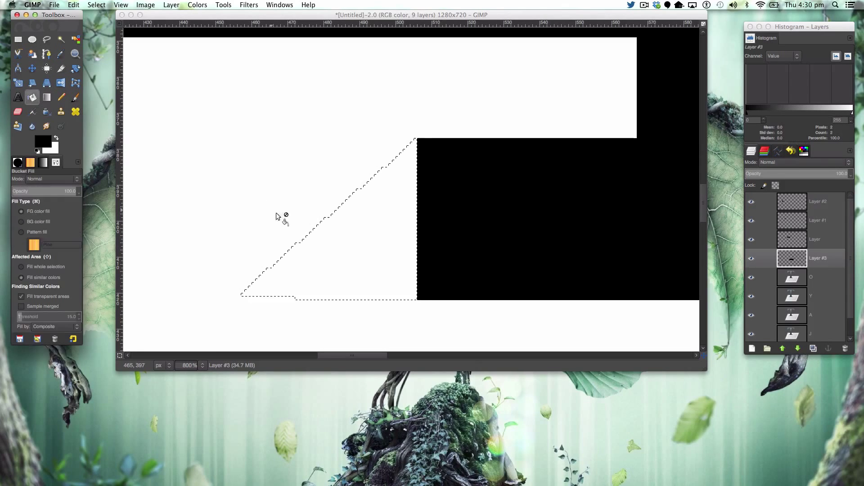
left_click(356, 239)
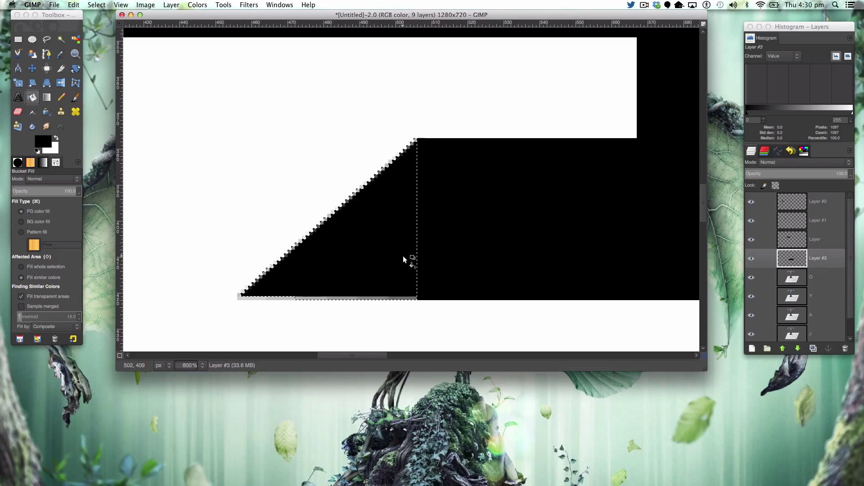
key("shift+super+a")
key("z")
left_click(341, 189)
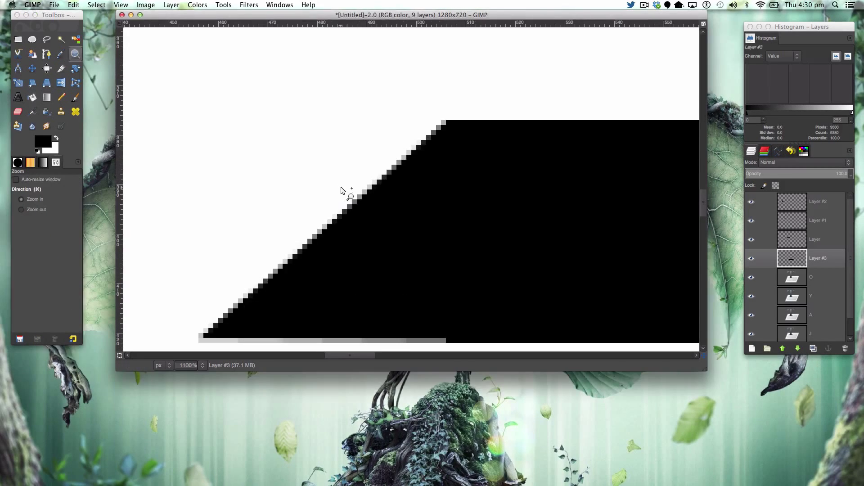
scroll(347, 189, "down", 6)
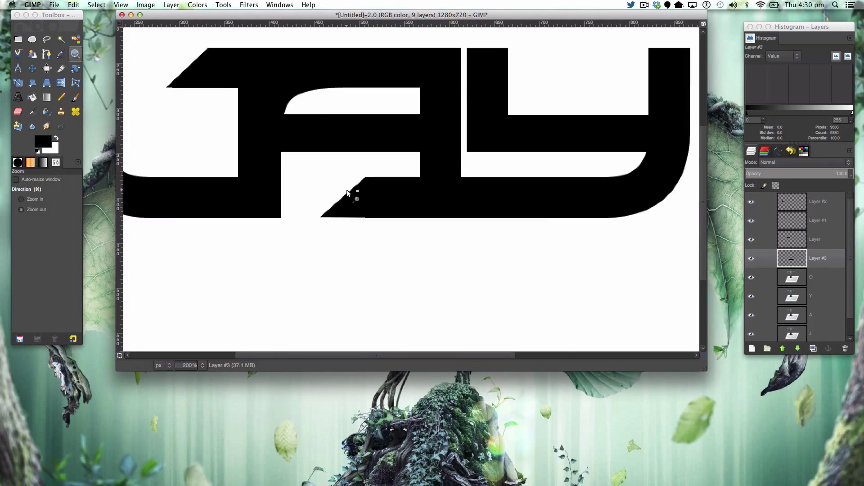
Nudge the bar layer down a few pixels with the arrow keys
scroll(346, 190, "down", 1)
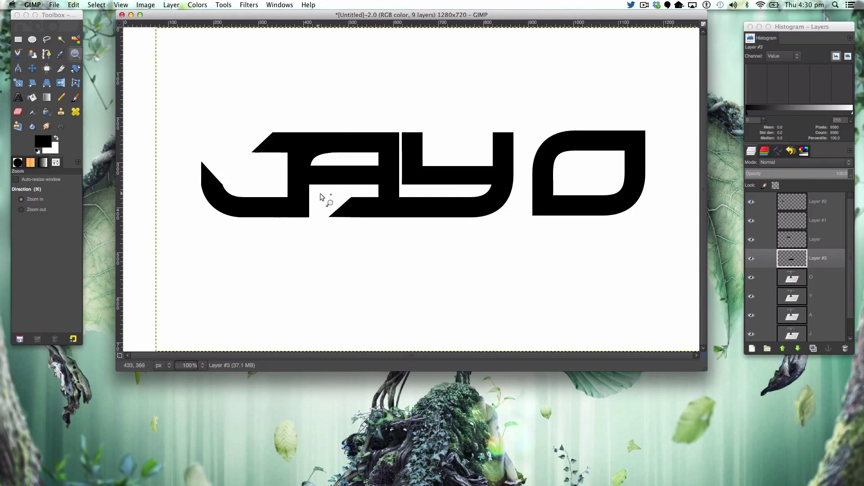
left_click(32, 68)
key("Down")
key("Down")
key("Down")
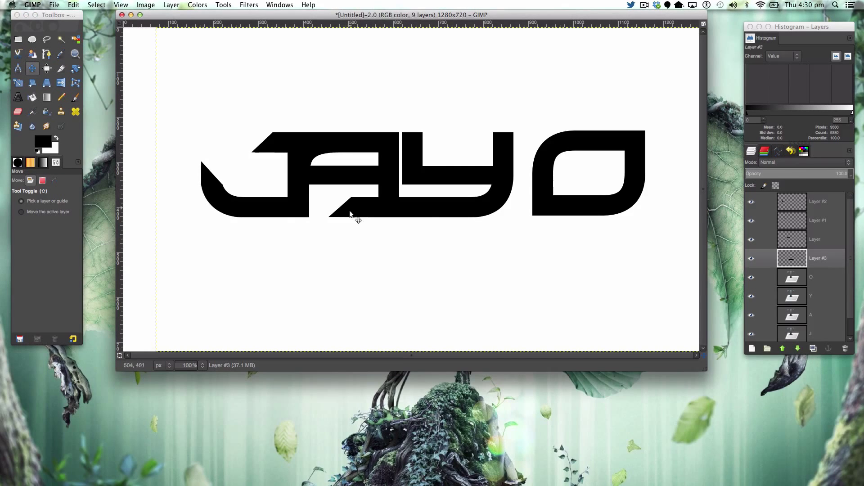
key("Up")
key("Up")
key("Down")
key("Up")
key("Down")
key("Down")
key("Down")
Select the thin pale strip under the wedge, fill it black, and clear the selection
left_click(76, 54)
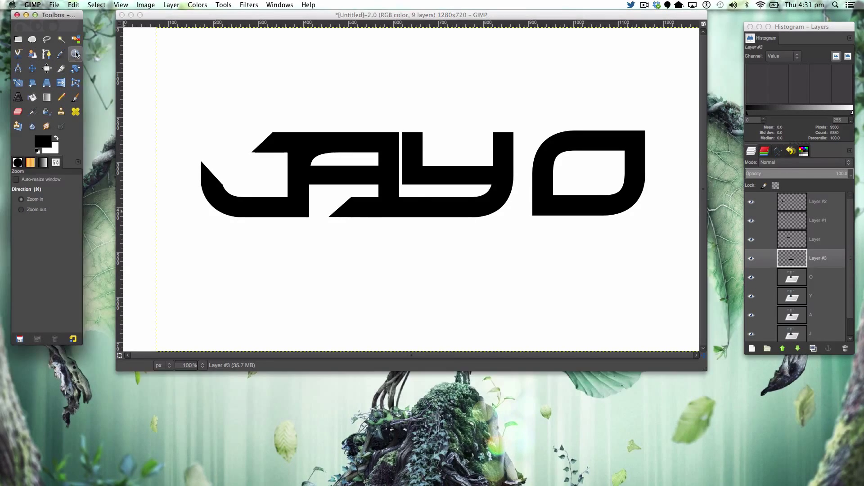
left_click(357, 207)
left_click(356, 207)
left_click(357, 207)
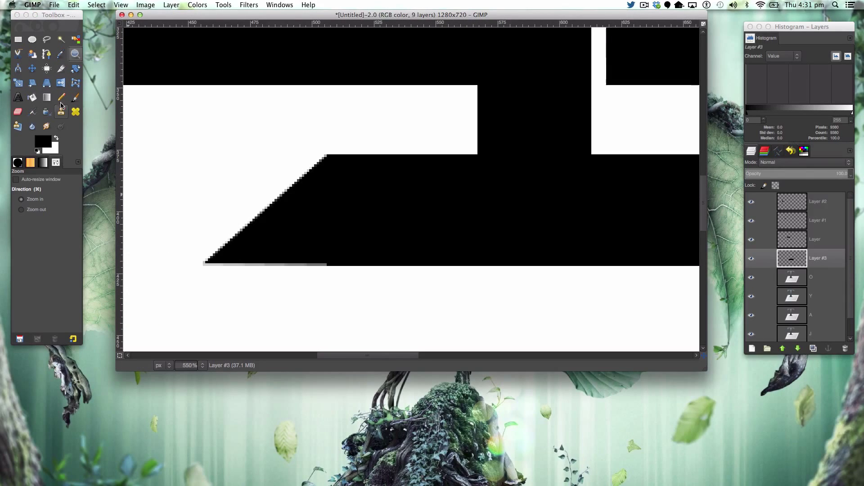
left_click(18, 39)
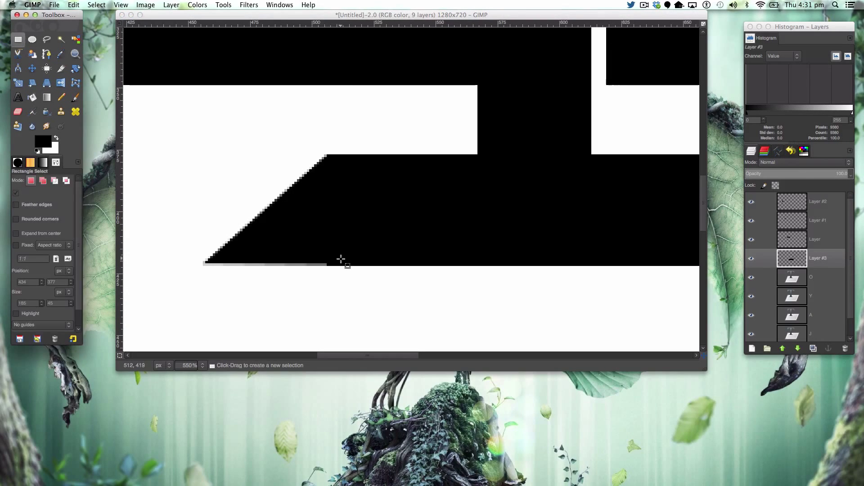
left_click_drag(326, 265, 223, 253)
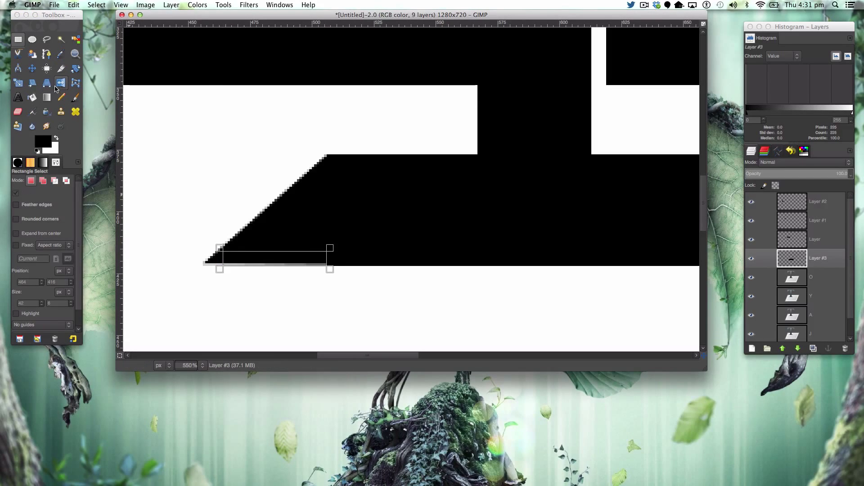
left_click(32, 97)
left_click(288, 261)
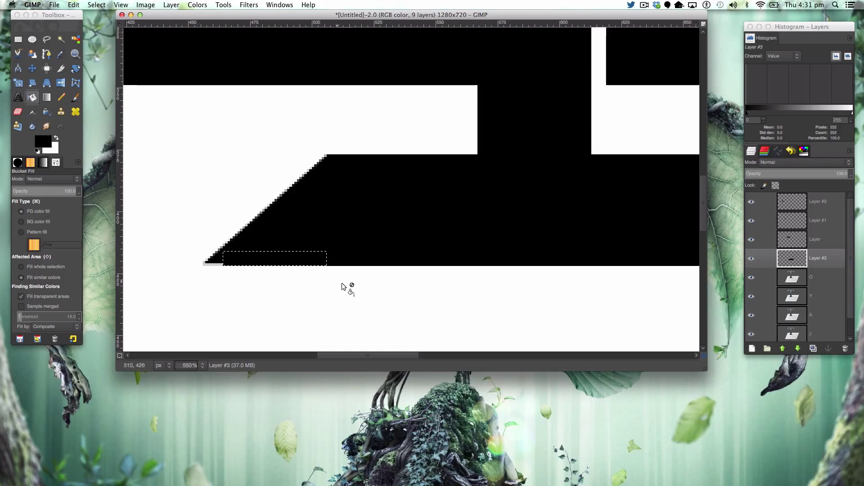
key("shift+super+a")
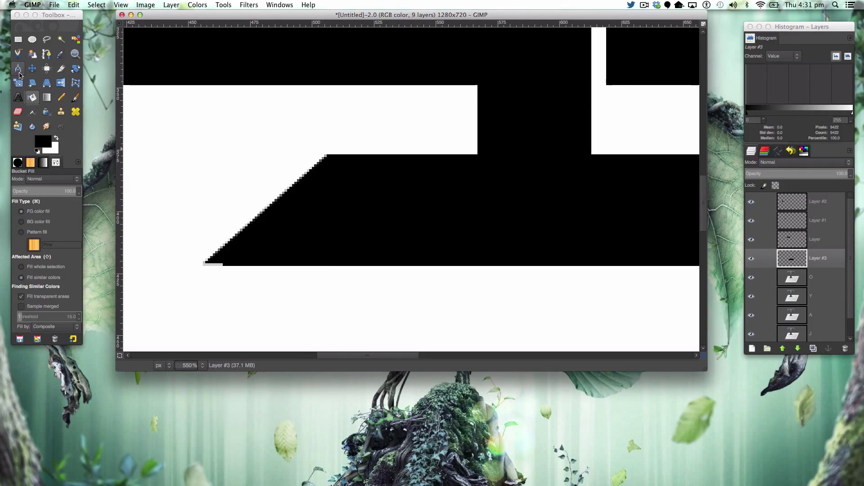
left_click(77, 54)
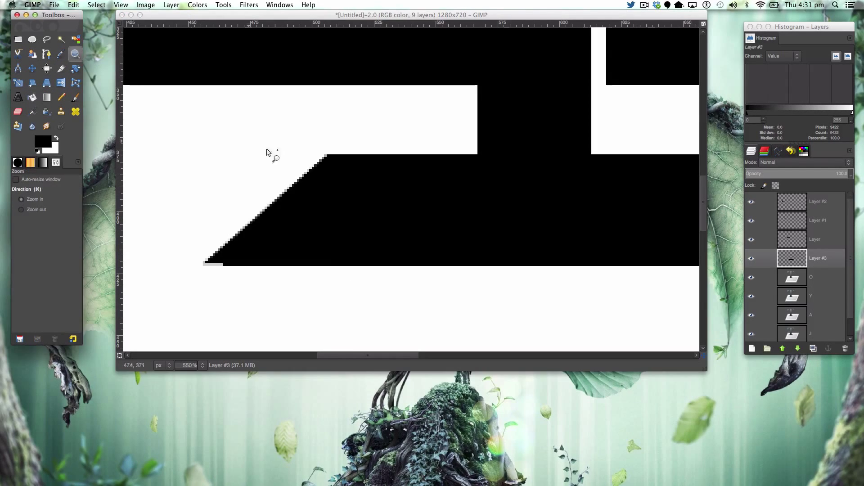
left_click(296, 181)
left_click(295, 181, "super")
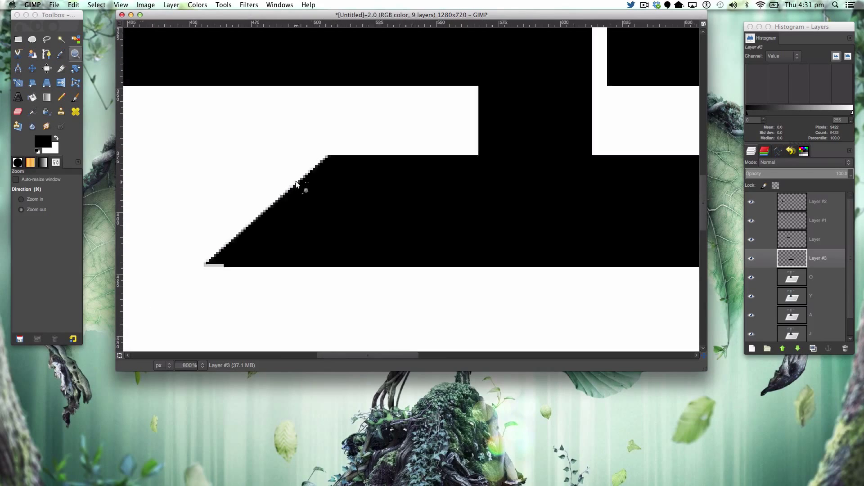
left_click(296, 181, "super")
left_click(296, 181, "super")
left_click(296, 181, "super")
left_click(295, 181, "super")
left_click(296, 181, "super")
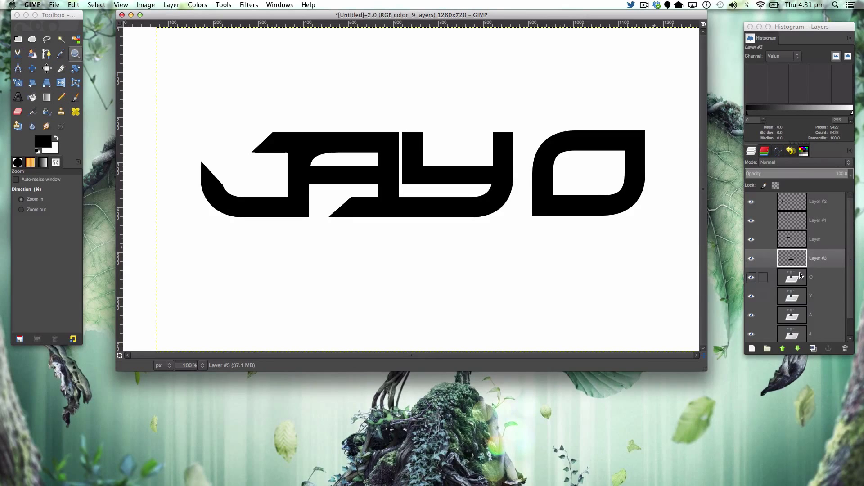
Stack the bar layer above Y and slide the Y left to overlap the A
left_click_drag(808, 260, 804, 288)
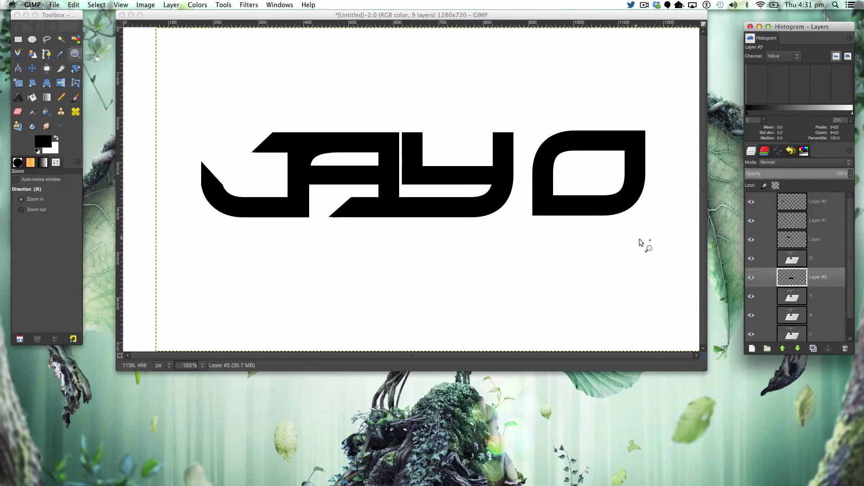
key("m")
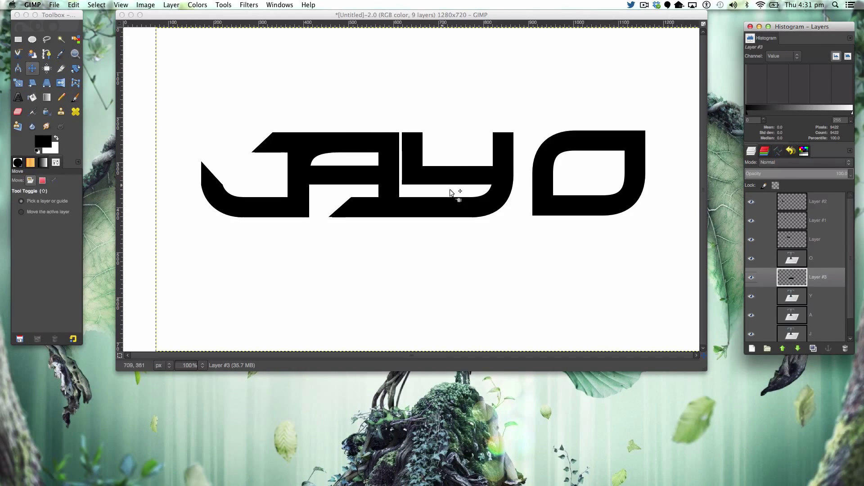
left_click_drag(445, 182, 438, 183)
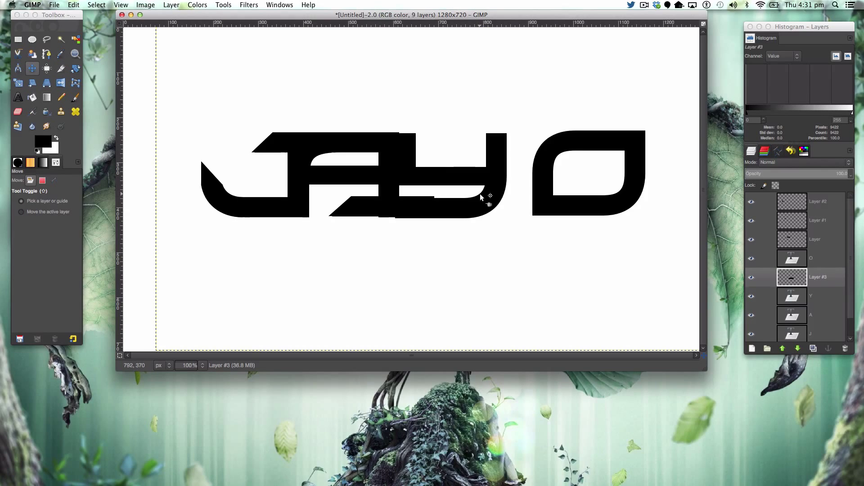
Raise the Y about 2 px and shift the bar slightly right and up beneath it
left_click(502, 165)
left_click(502, 165)
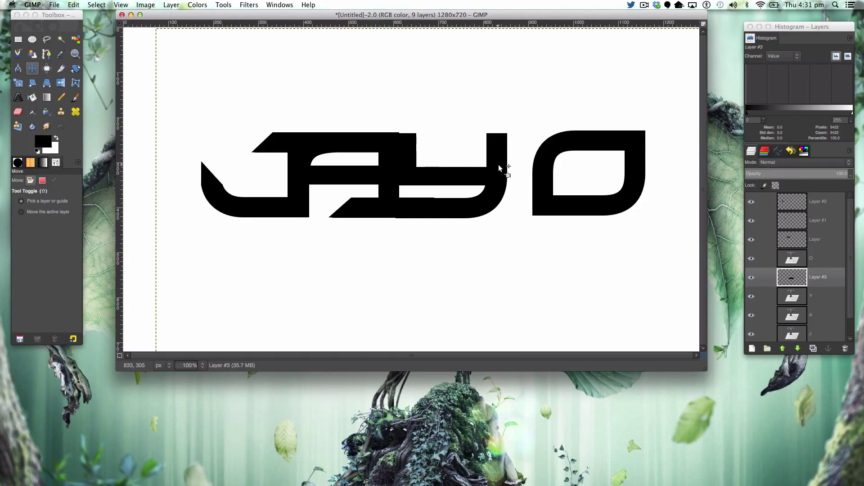
left_click(503, 171)
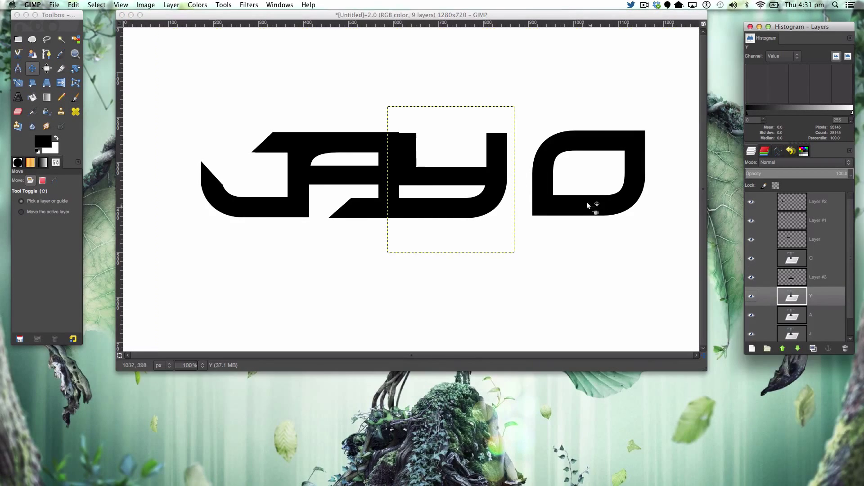
key("Page_Up")
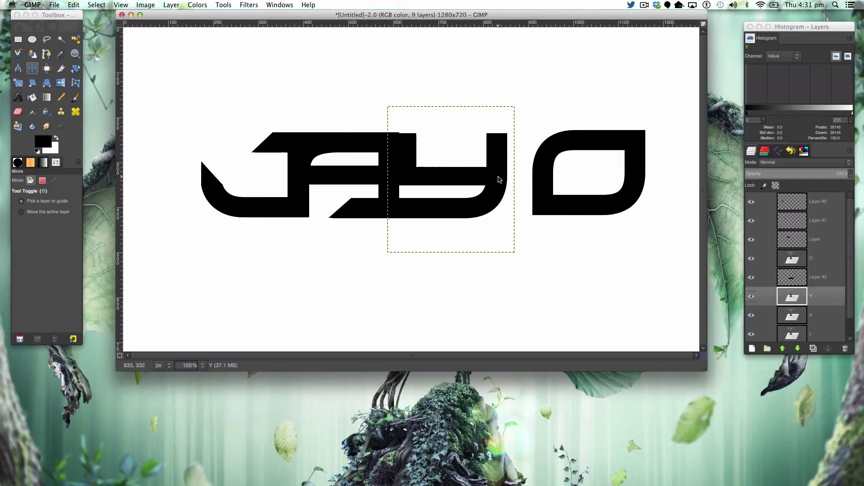
left_click(498, 178)
left_click_drag(498, 179, 498, 177)
left_click(791, 276)
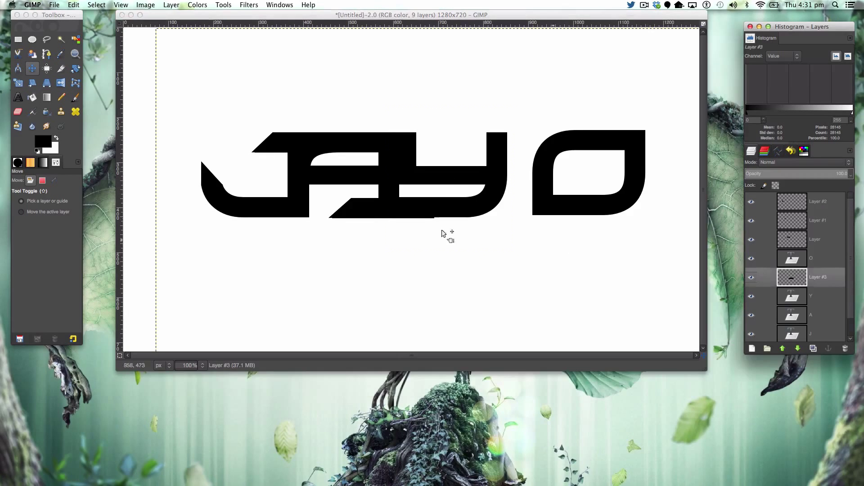
left_click_drag(372, 213, 381, 207)
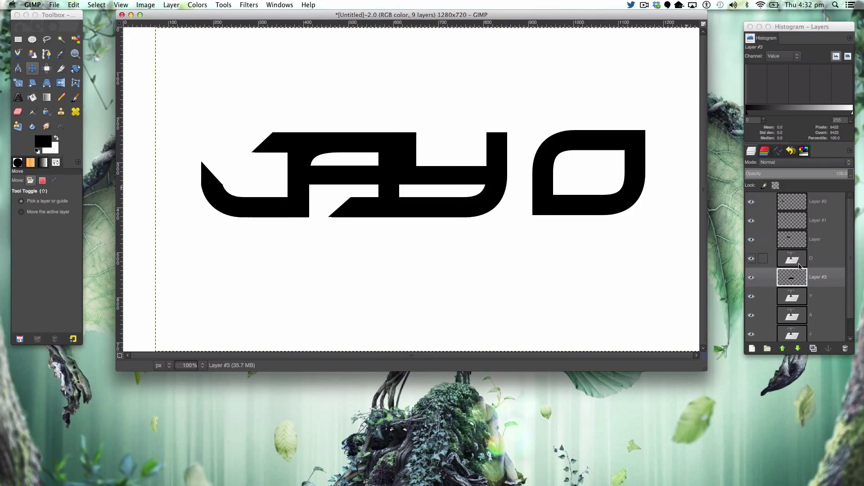
Add a new Layer #4 beneath the Y layer and load the Y's shape as a selection
left_click(797, 299)
left_click(797, 299)
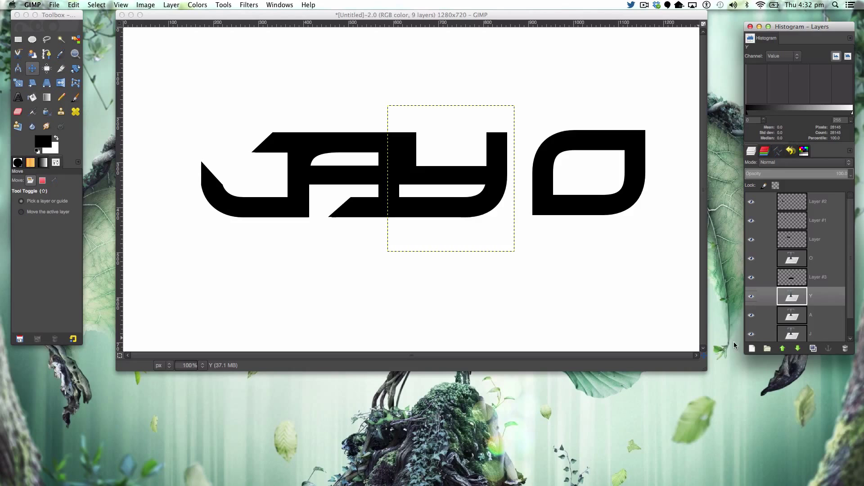
left_click(752, 348)
left_click(472, 296)
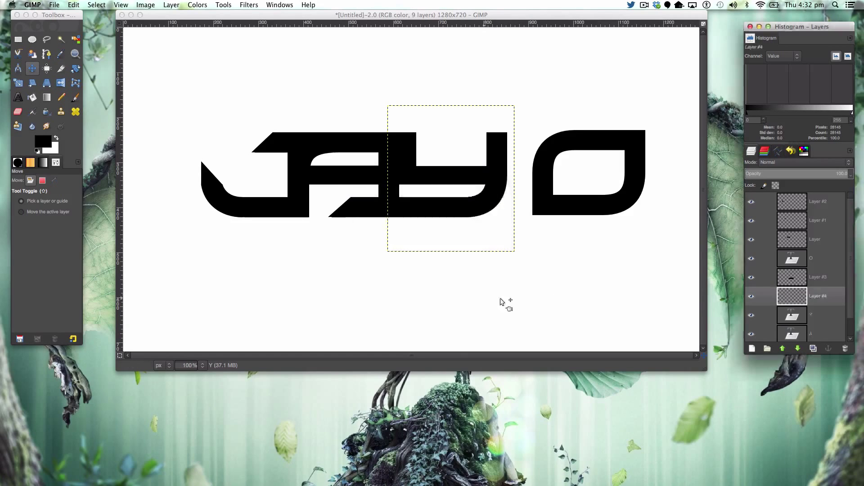
right_click(822, 317)
left_click(756, 297)
left_click(805, 301)
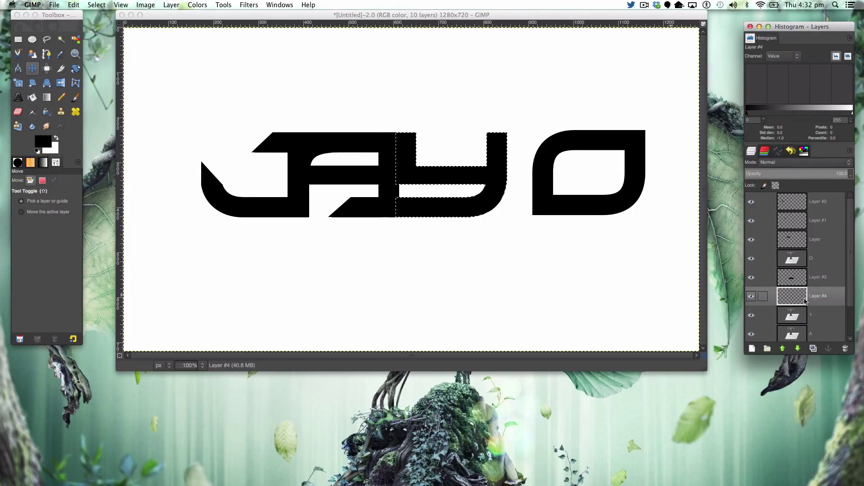
left_click_drag(805, 300, 806, 325)
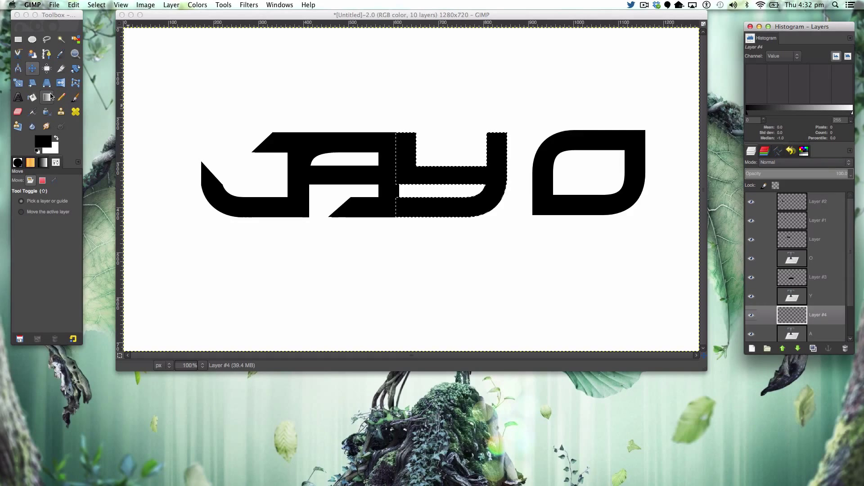
Grow the Y selection by 1 px and fill it with white on Layer #4
left_click(28, 99)
left_click(96, 5)
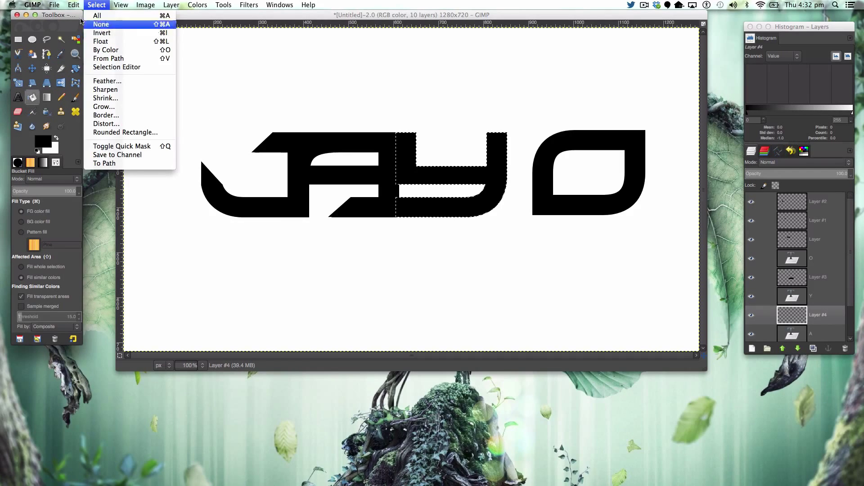
mouse_move(73, 4)
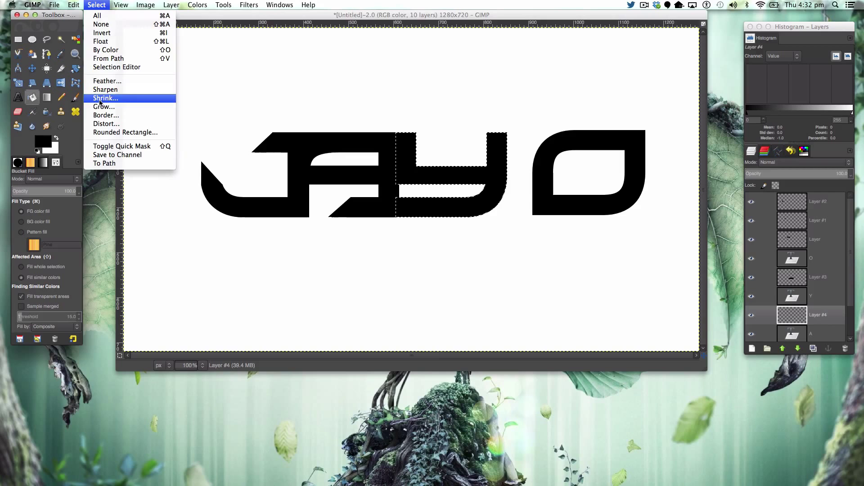
left_click(97, 106)
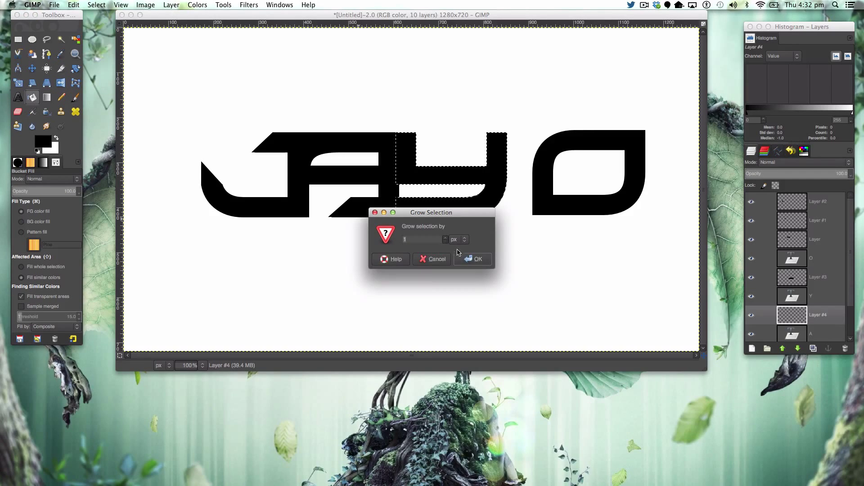
left_click(463, 258)
left_click(57, 138)
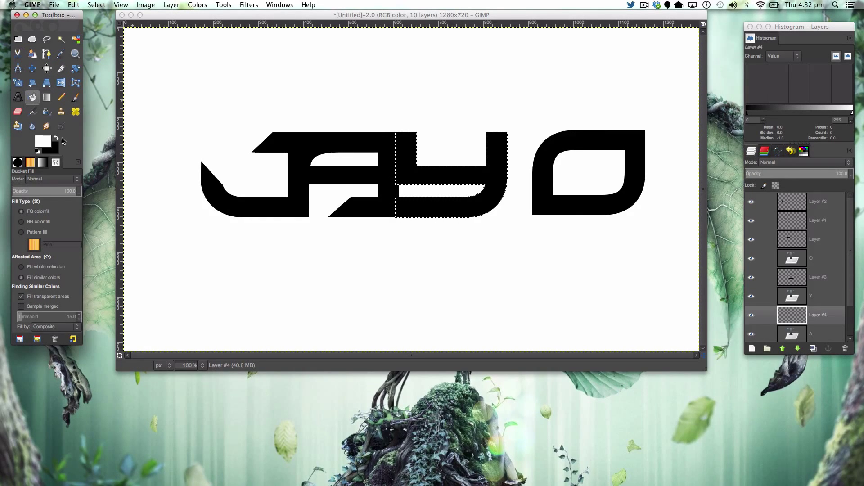
left_click(421, 178)
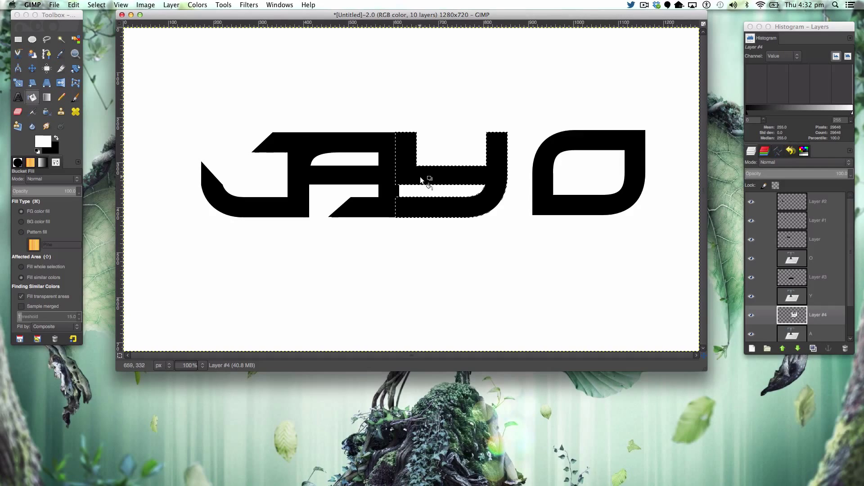
Grow the selection once more, fill it with black, and clear the selection
left_click(97, 4)
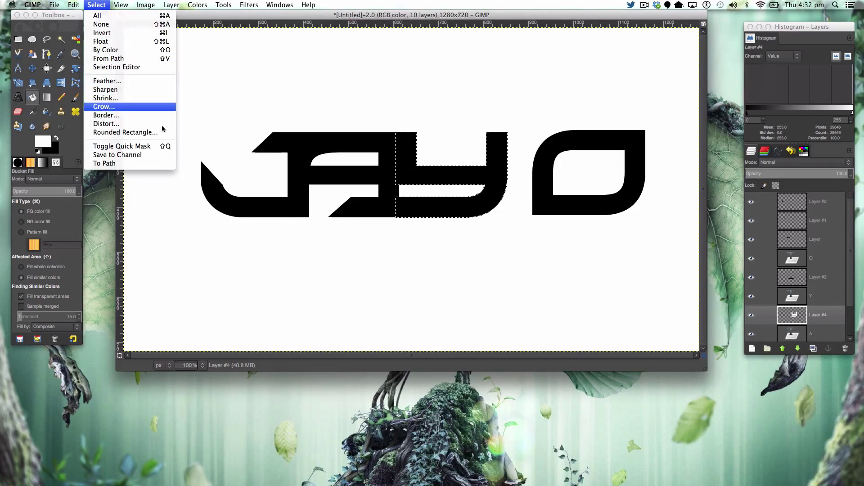
left_click(113, 109)
key("Return")
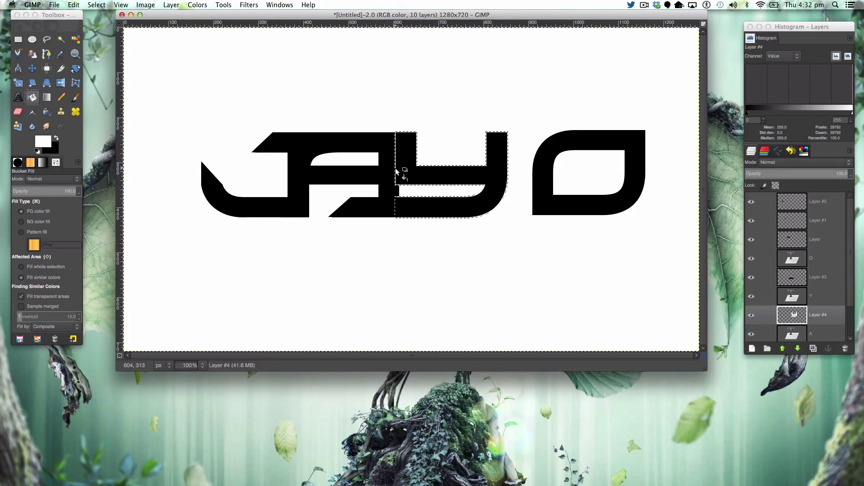
key("super")
left_click(428, 177, "super")
key("super+shift+a")
Add Layer #5 beneath Layer #3 and select the lower bar's shape from Layer #3
left_click(807, 283)
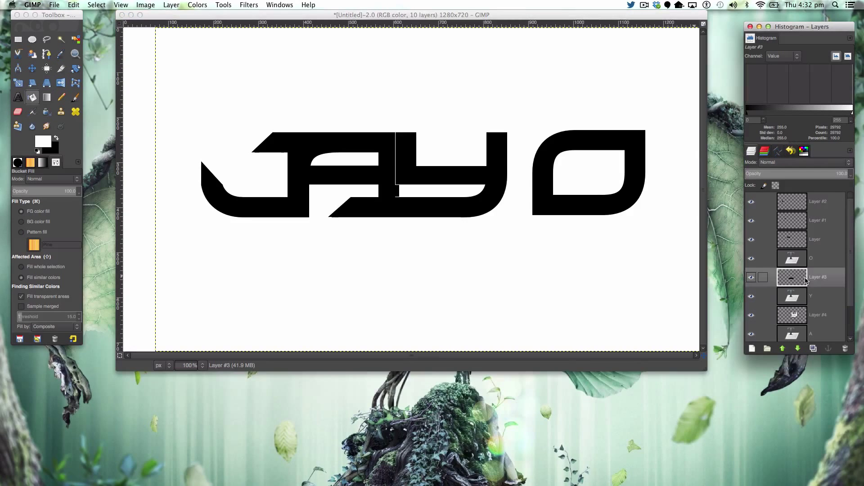
left_click(752, 349)
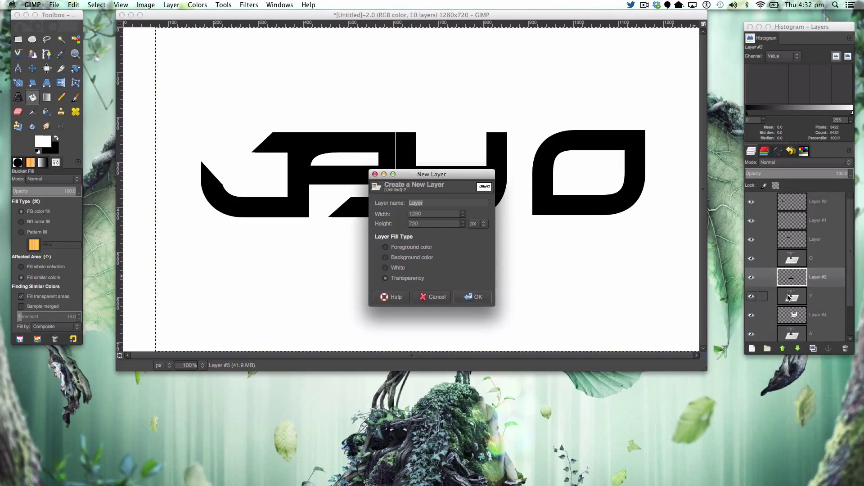
left_click(472, 296)
left_click_drag(791, 277, 791, 299)
right_click(791, 298)
left_click(738, 258)
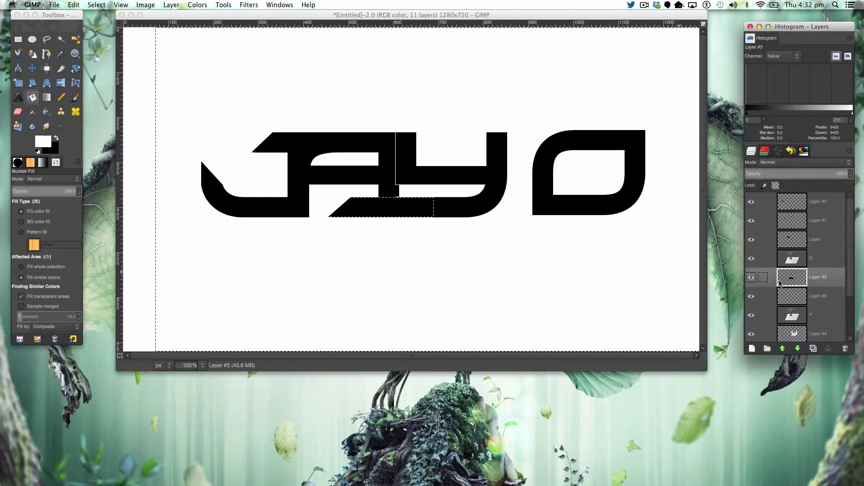
Grow the bar selection by 2 px, fill it white on Layer #5, then deselect
left_click(100, 4)
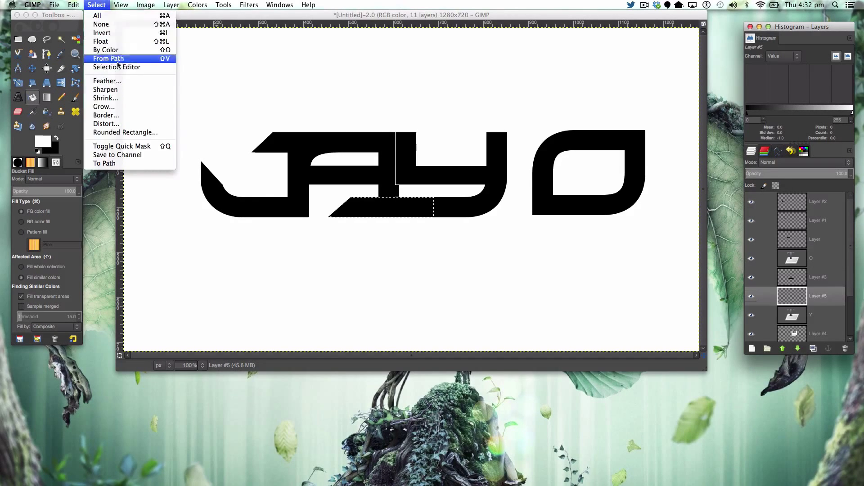
left_click(105, 107)
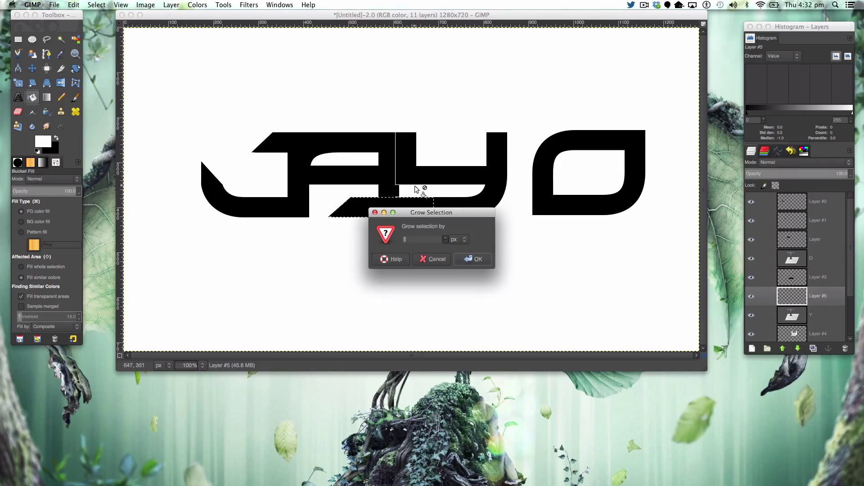
left_click(474, 259)
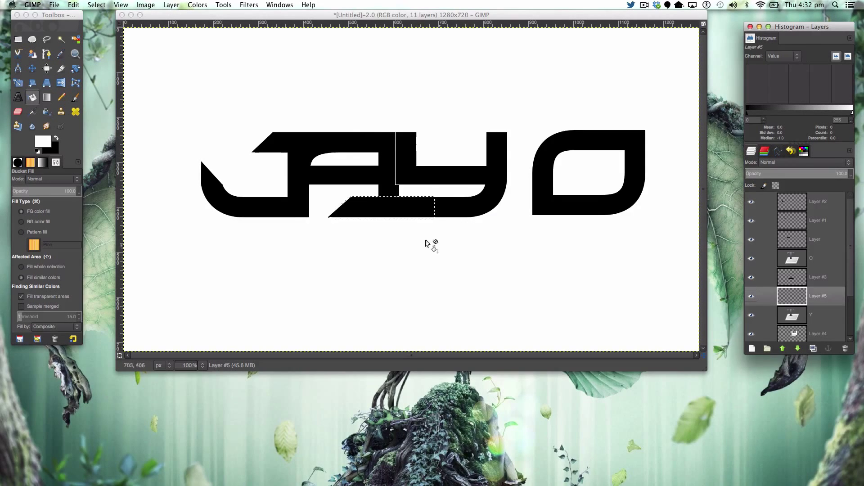
left_click(366, 197)
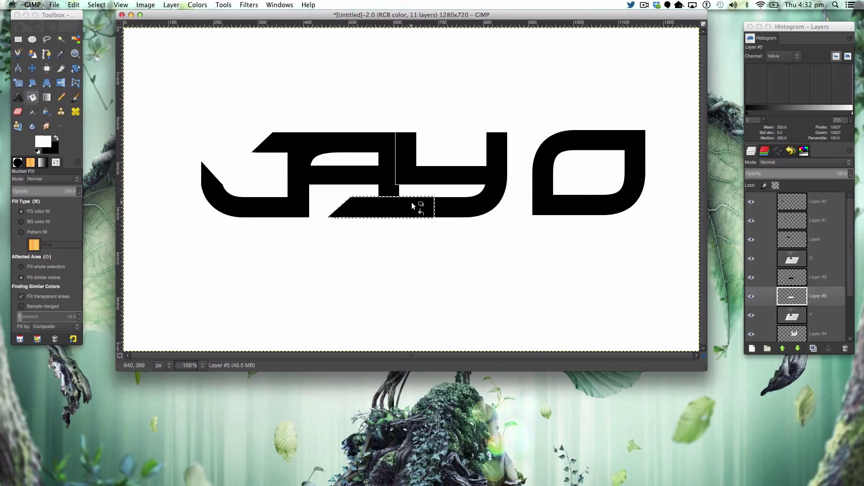
key("shift+super+a")
Erase the stray white seam cutting through the bottom bar
left_click(21, 111)
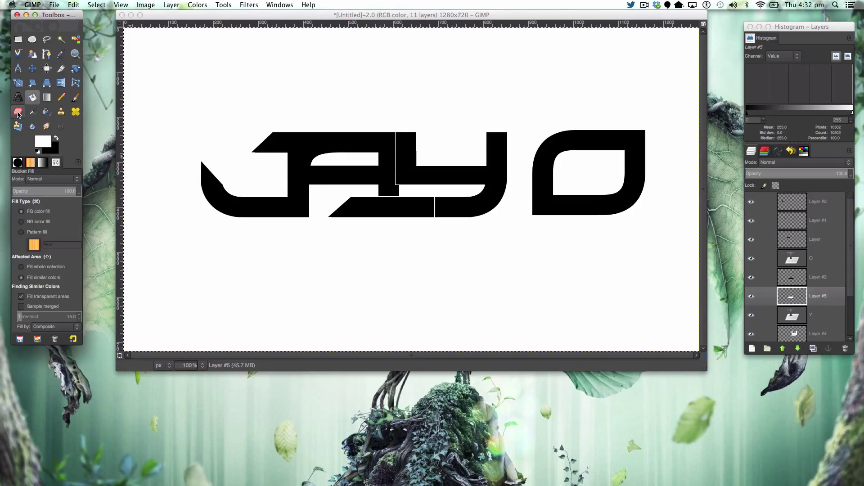
left_click(18, 112)
left_click_drag(433, 197, 436, 221)
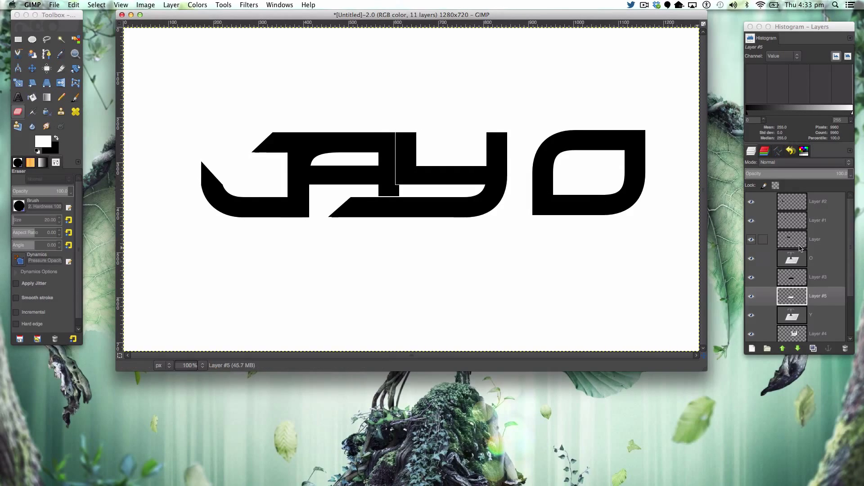
Move the O layer a few pixels left toward the Y
key("Page_Up")
key("Page_Up")
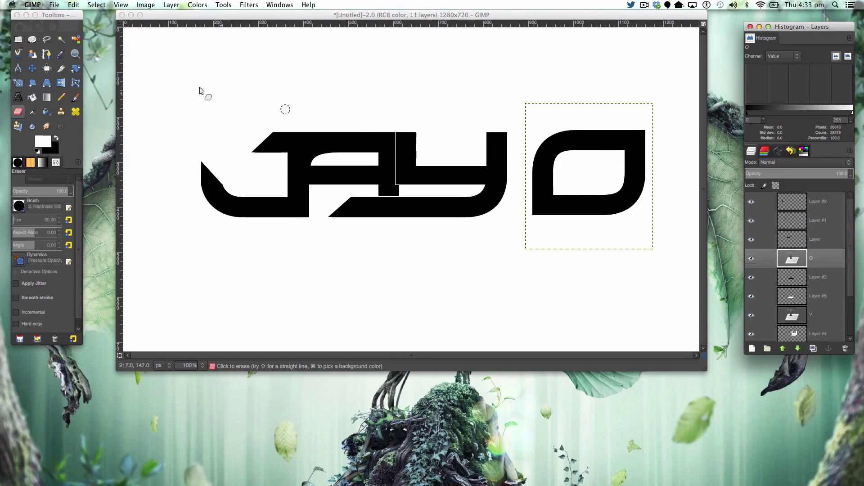
left_click(32, 68)
mouse_move(542, 155)
left_mouse_down()
mouse_move(494, 158)
mouse_move(497, 145)
mouse_move(500, 156)
mouse_move(557, 148)
mouse_move(555, 163)
left_mouse_up()
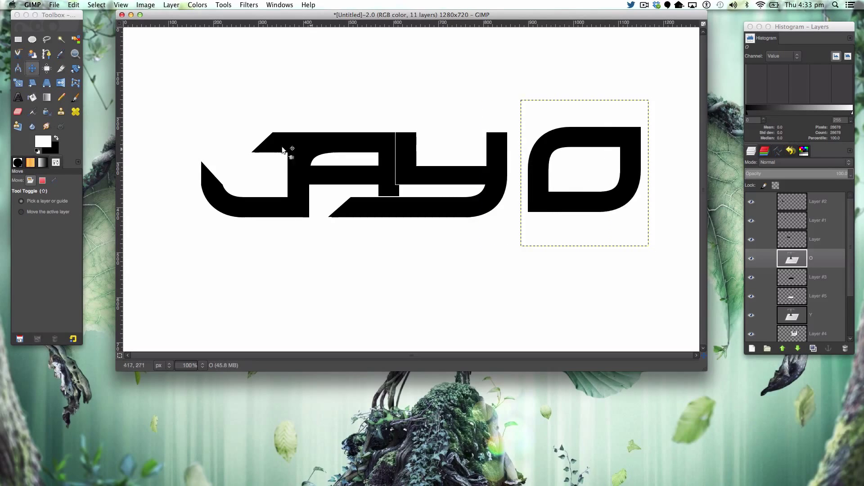
Change the O text to U and drag it left so it overlaps the Y
left_click(18, 97)
left_click(604, 176)
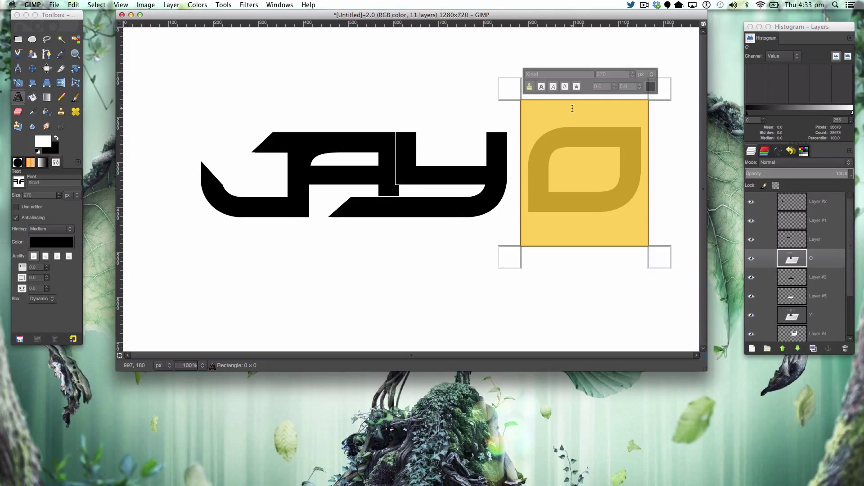
type("U")
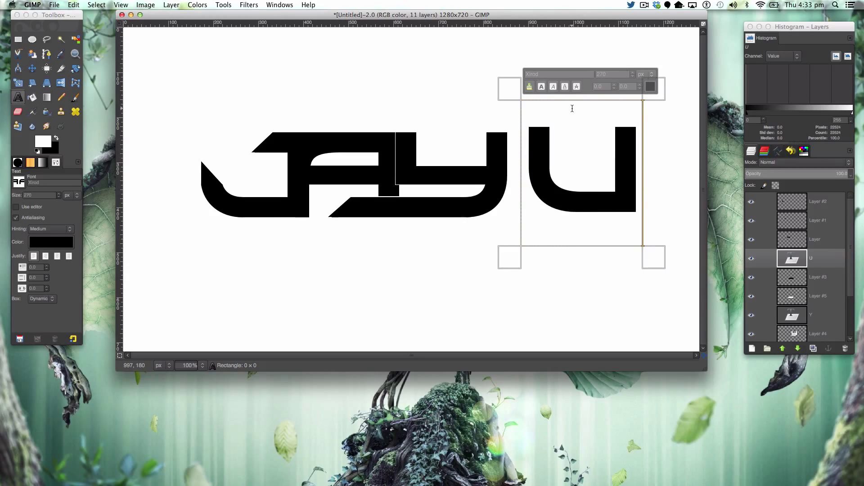
left_click(32, 68)
left_click_drag(546, 166, 504, 172)
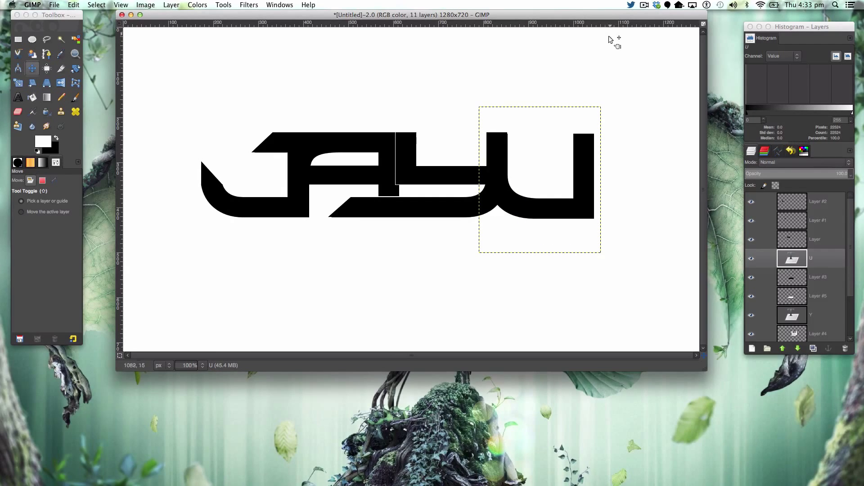
Nudge the U slightly up and left, then add a new transparent Layer #6
key("Up")
key("Up")
key("Left")
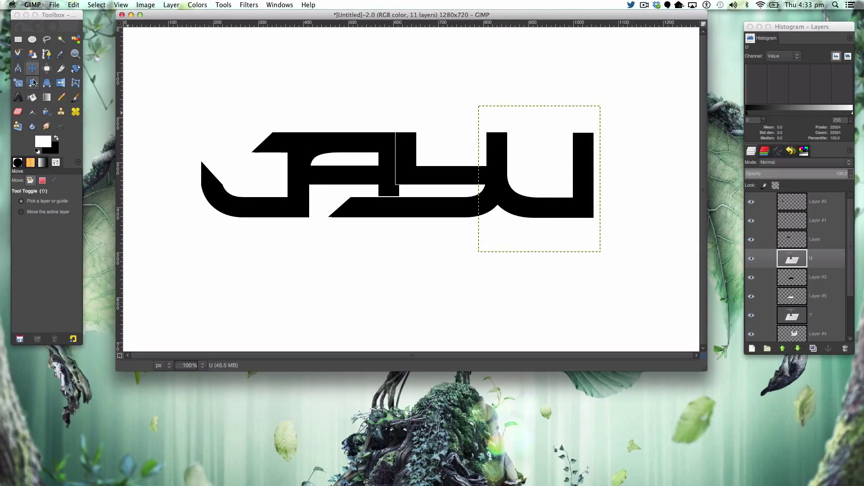
left_click(47, 54)
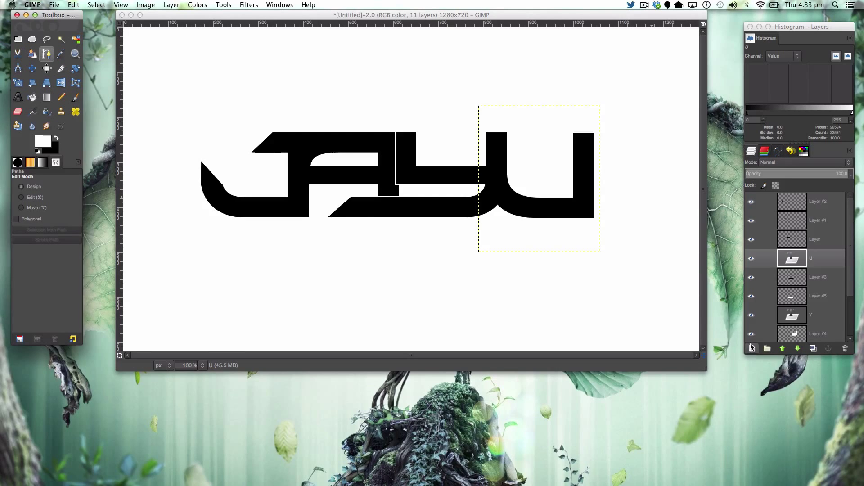
left_click(751, 349)
left_click(472, 296)
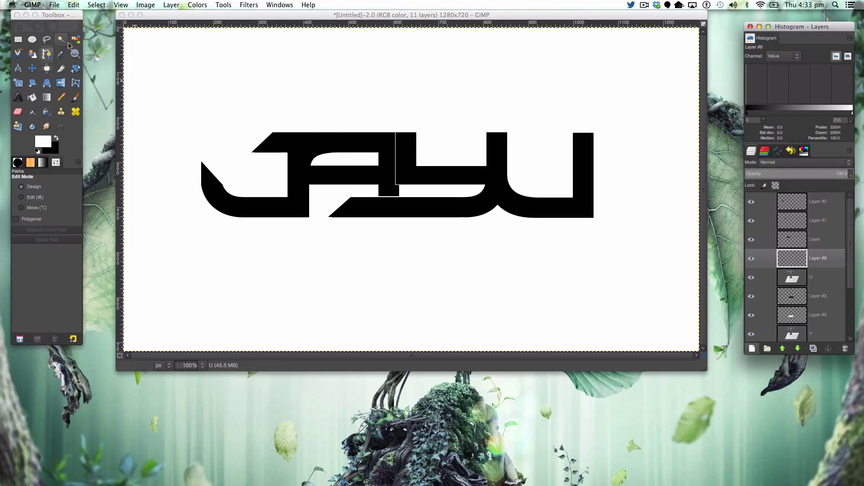
Change the zoom and scroll until the black letter shapes are back in view
left_click(80, 53)
left_click(588, 129)
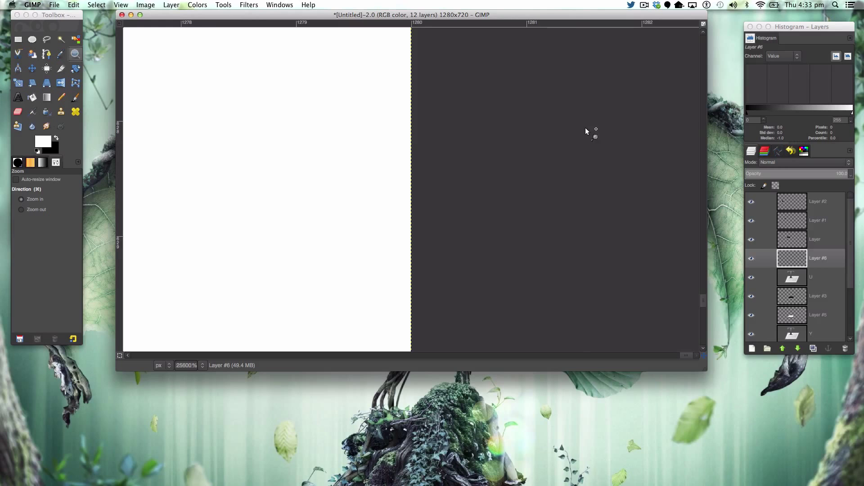
scroll(223, 120, "left", 5)
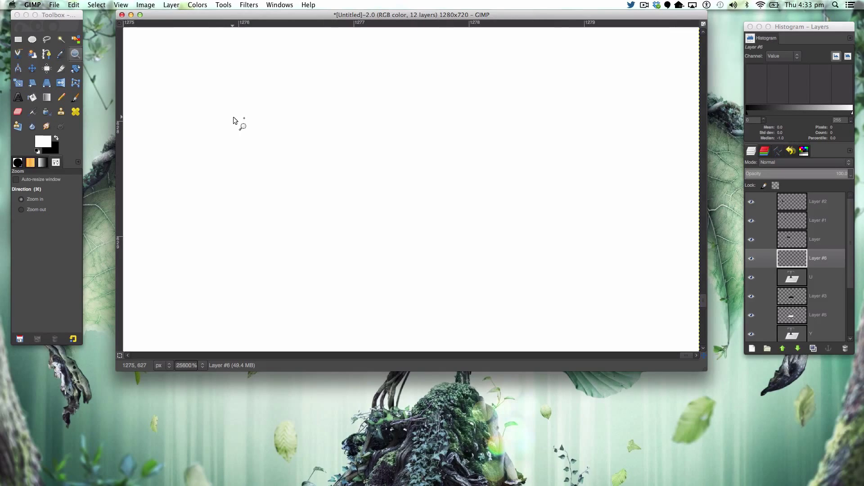
scroll(245, 117, "left", 5)
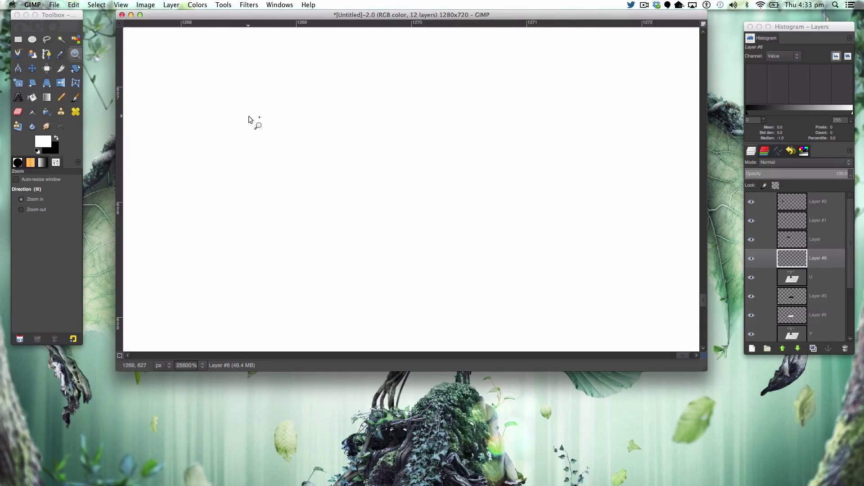
scroll(256, 120, "down", 7)
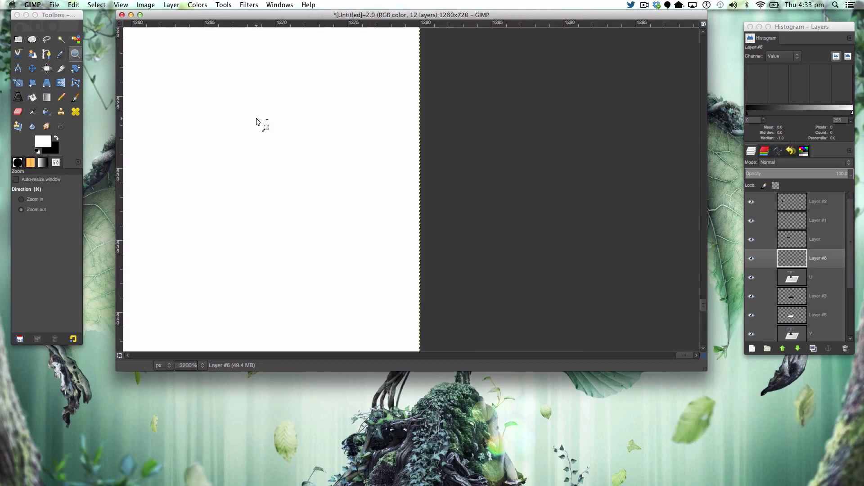
scroll(261, 120, "left", 8)
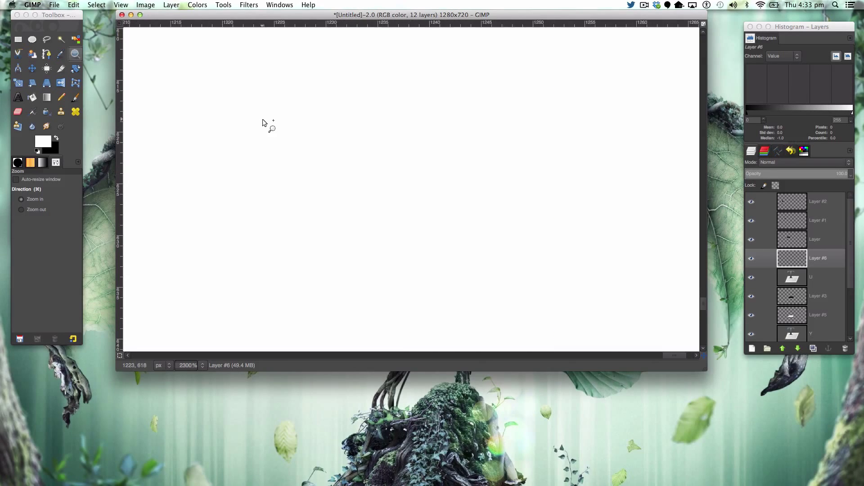
scroll(263, 120, "up", 10)
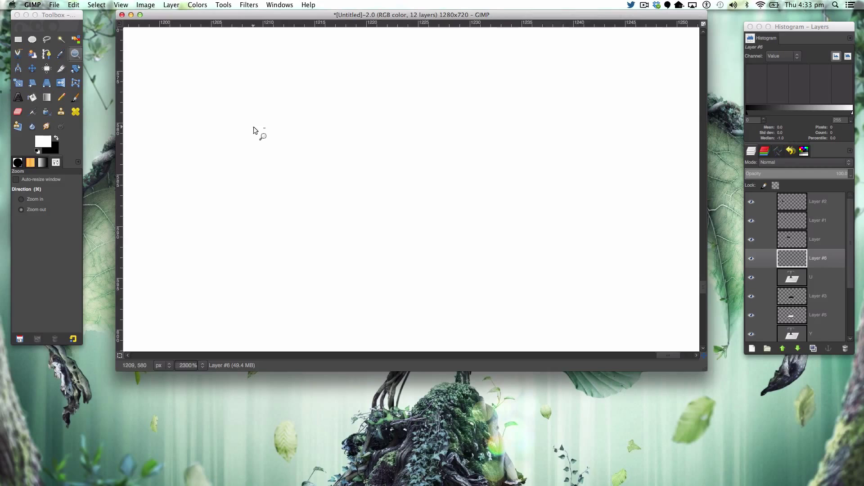
scroll(254, 127, "down", 8)
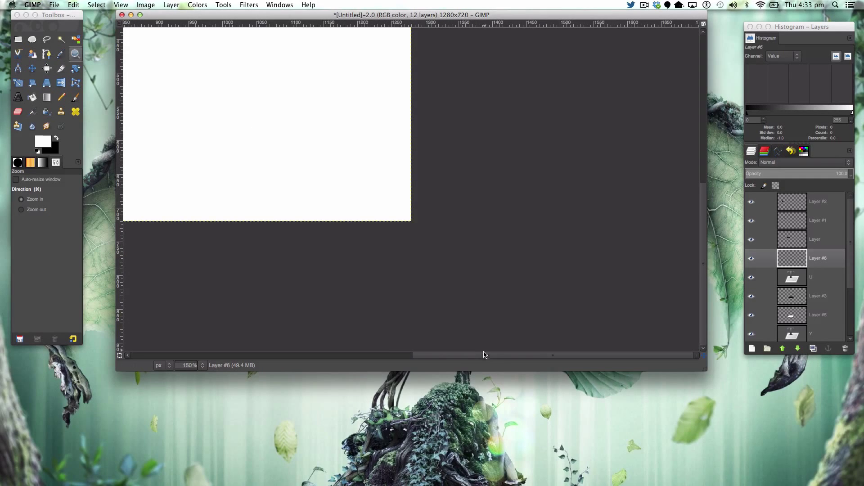
left_click_drag(485, 355, 407, 290)
scroll(401, 270, "up", 5)
scroll(399, 258, "up", 5)
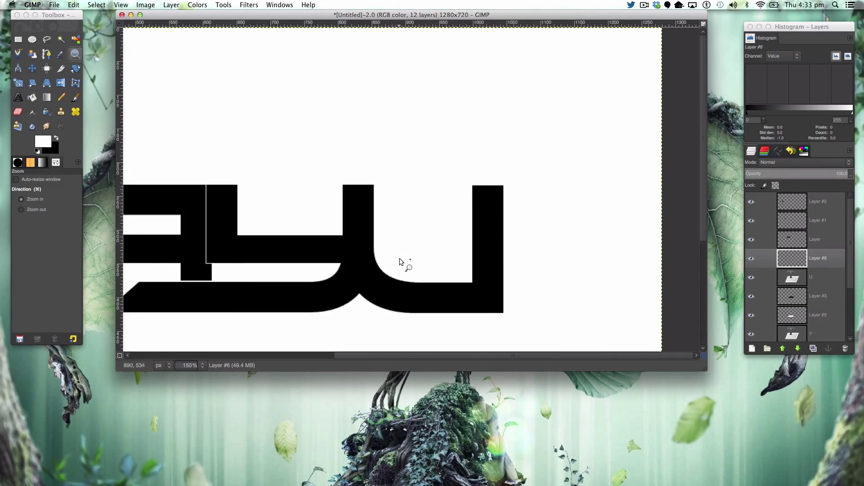
Draw a triangular path from the U arm's top corners to a tip above its right edge
left_click(485, 190)
left_click(486, 189)
left_click(486, 189)
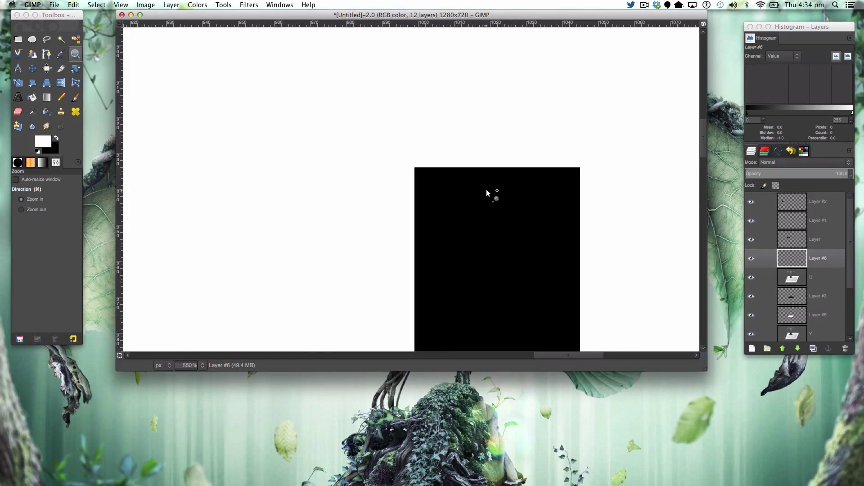
left_click(46, 54)
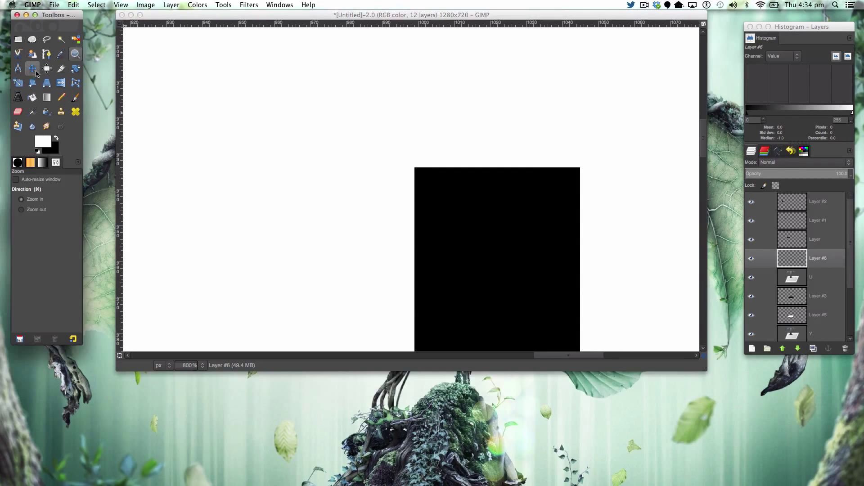
left_click(414, 168)
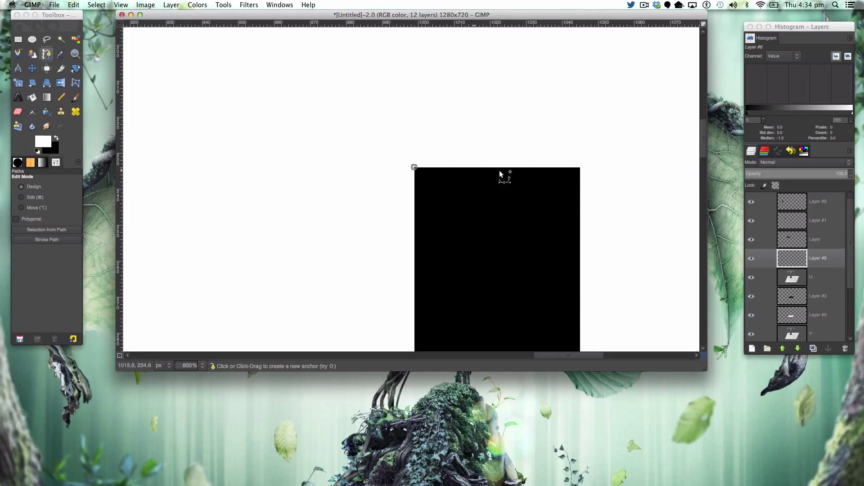
left_click(580, 168)
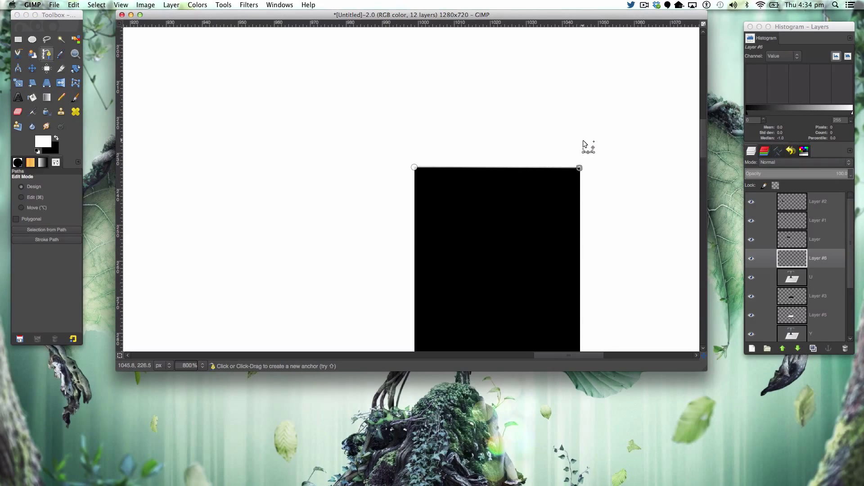
scroll(585, 143, "up", 3)
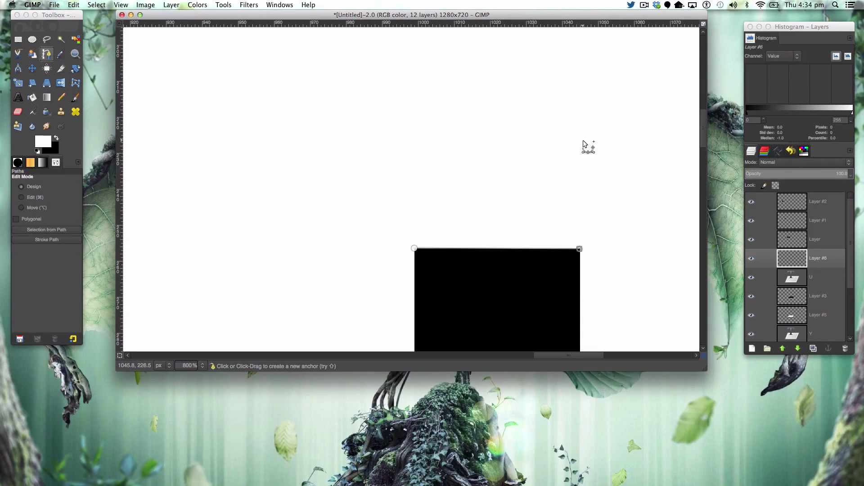
left_click(573, 97)
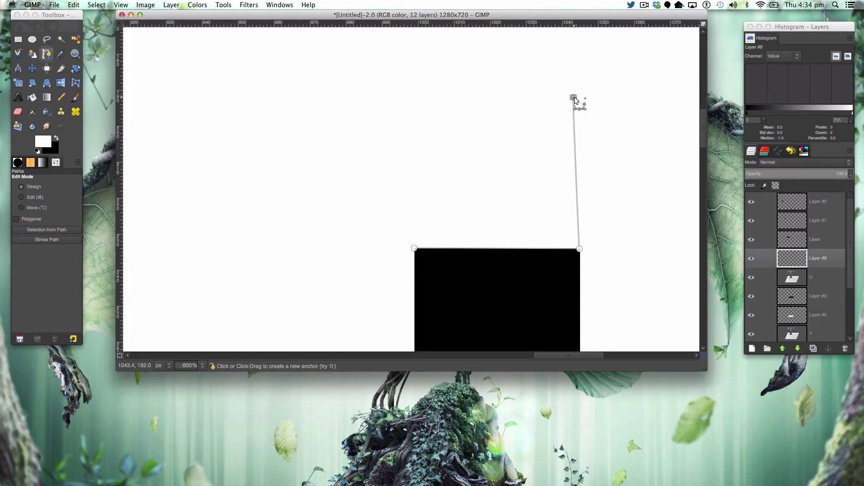
left_click(414, 248)
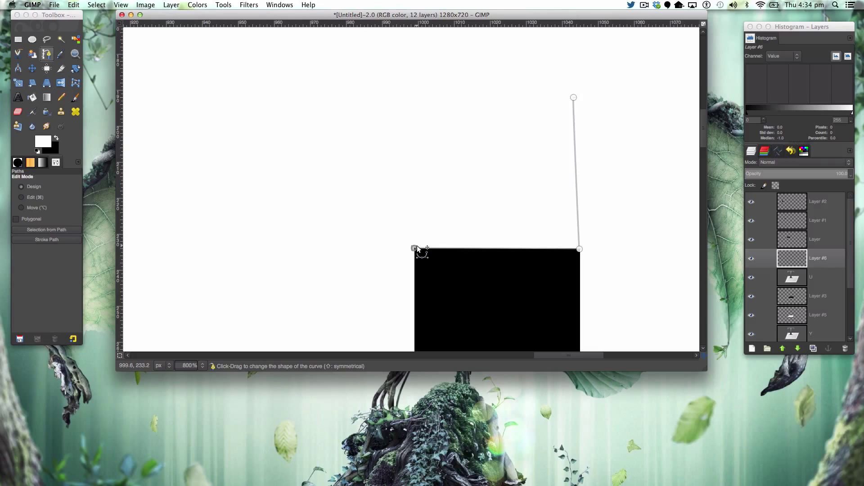
left_click(574, 97)
left_click_drag(573, 97, 580, 97)
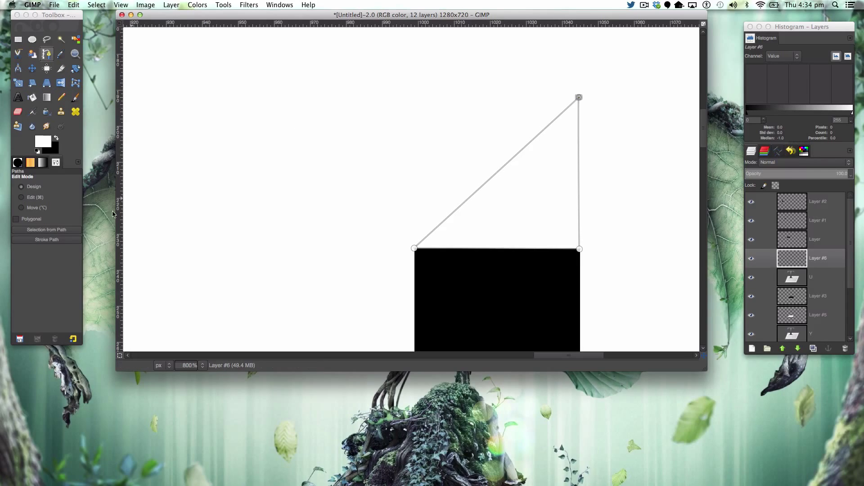
Turn the triangle path into a selection, fill it black on Layer #6, and deselect
left_click(60, 231)
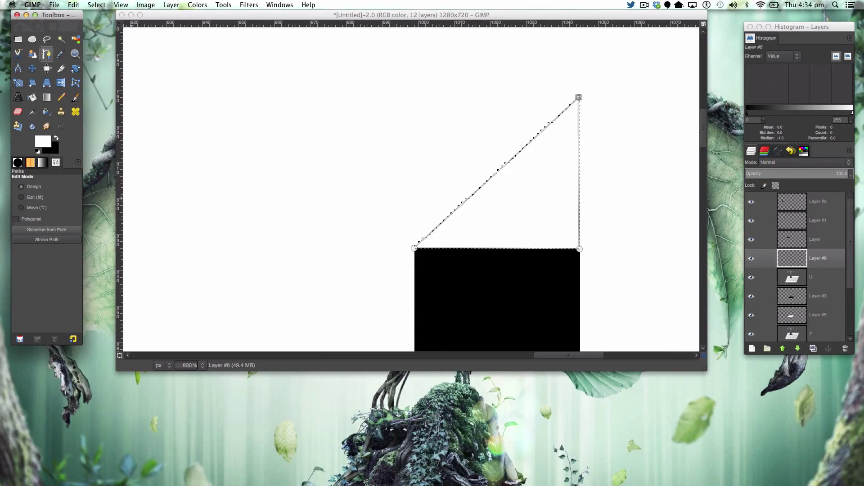
left_click(32, 97)
left_click(56, 137)
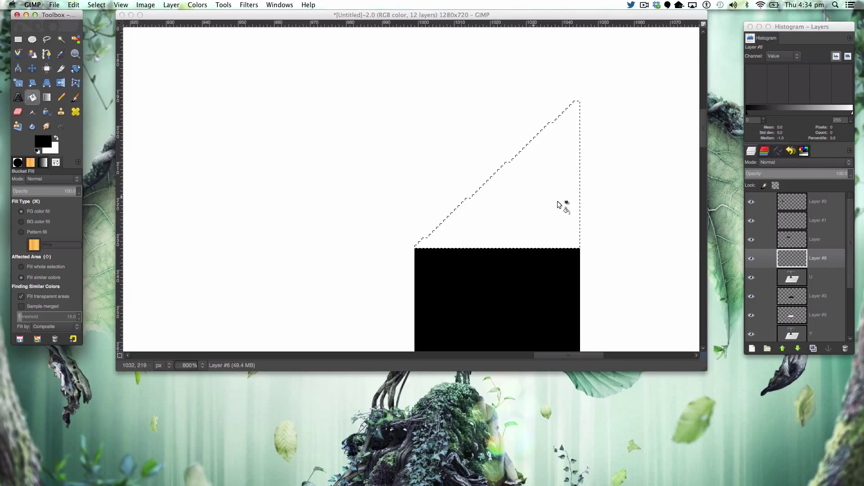
left_click(529, 221)
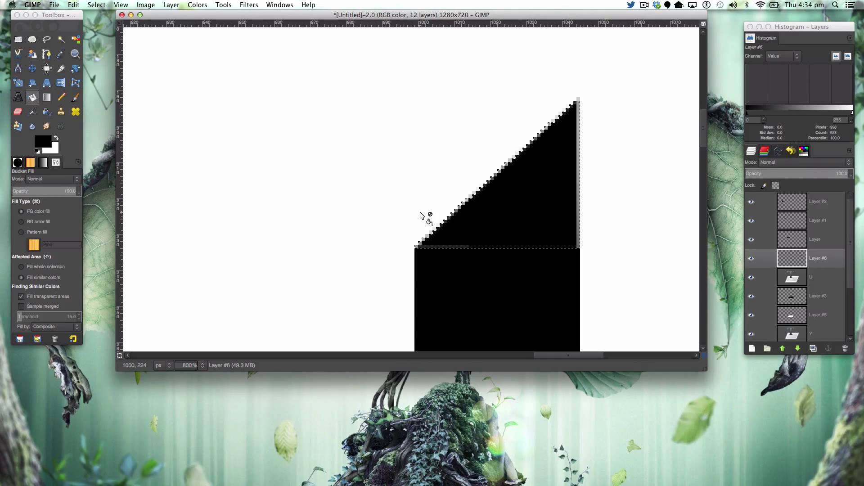
key("super+shift+a")
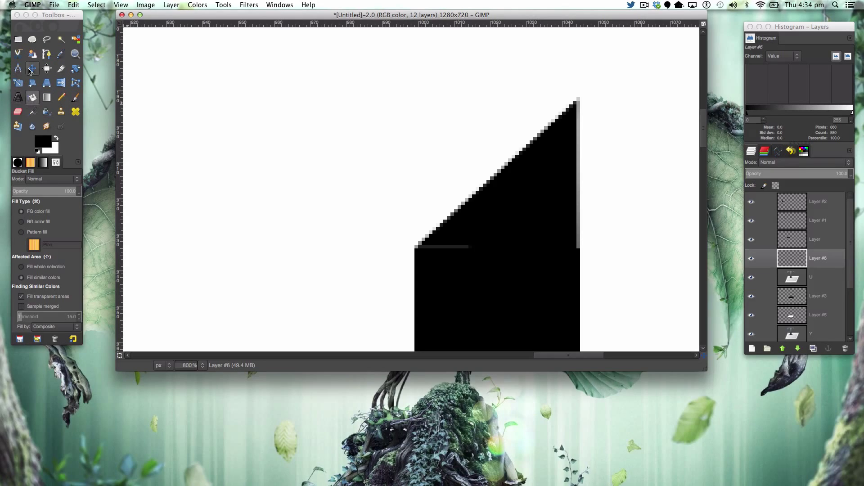
left_click(26, 40)
Fill the thin grey strip along the spike's right edge with black
left_click(24, 40)
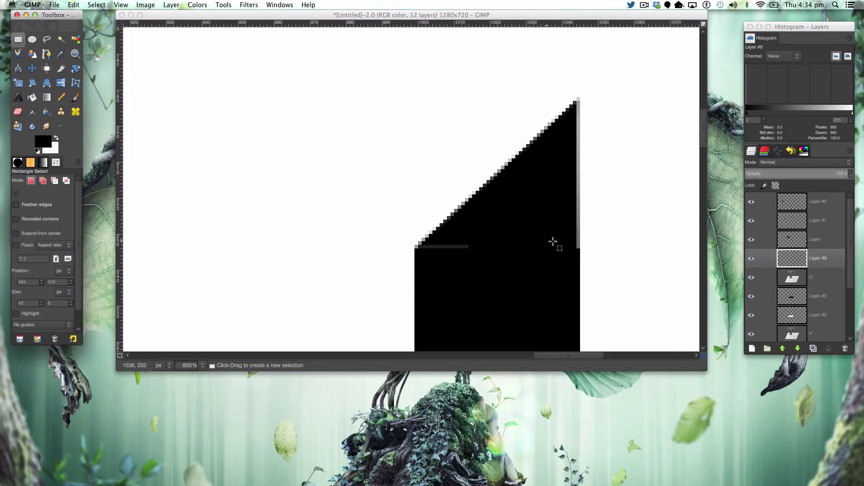
left_click_drag(568, 122, 581, 309)
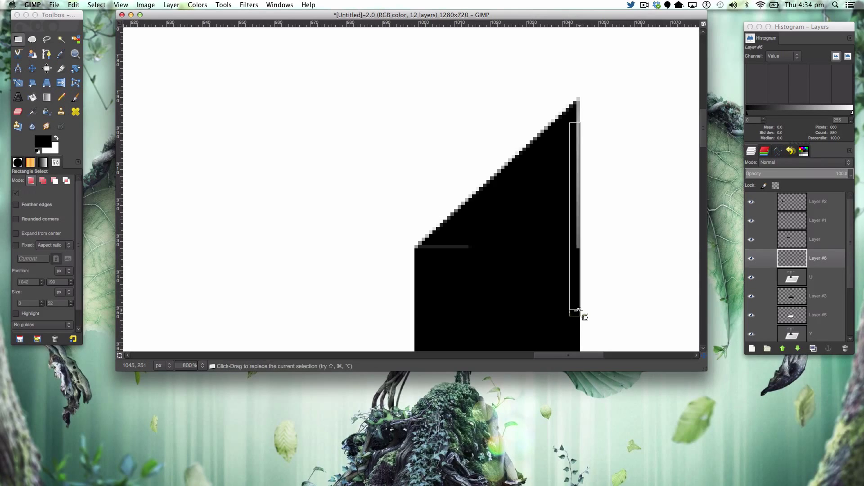
left_click(32, 98)
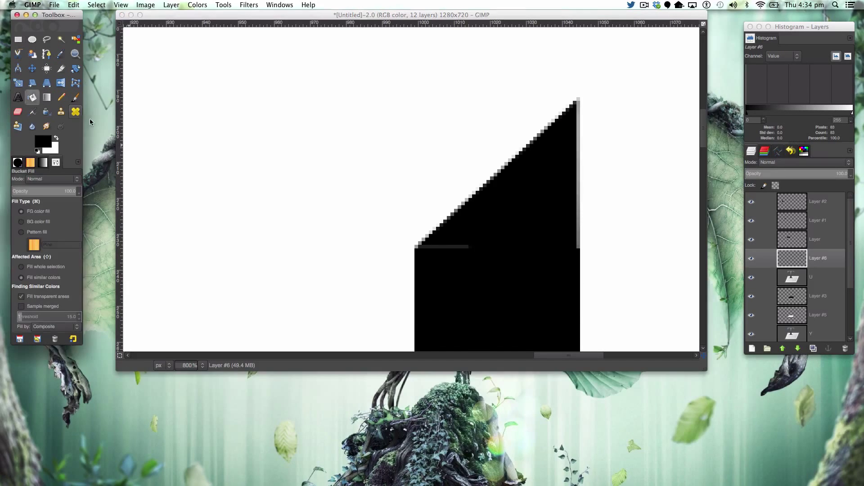
left_click(572, 257)
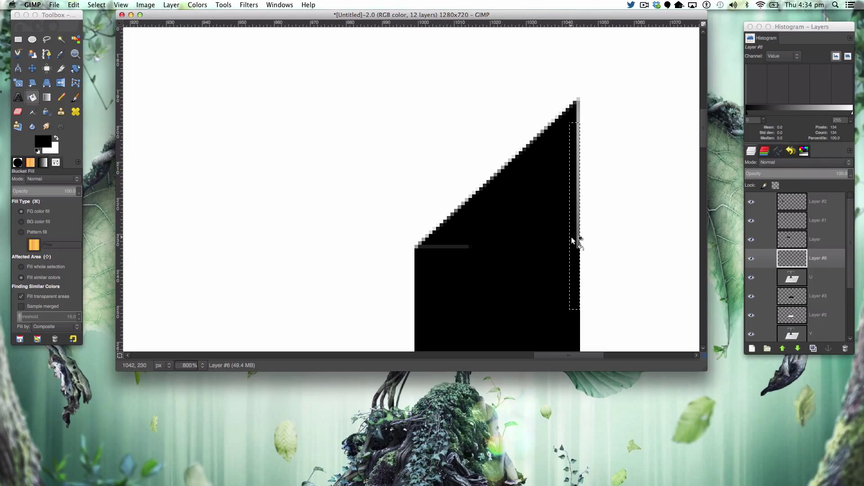
left_click(570, 238)
key("super+shift+a")
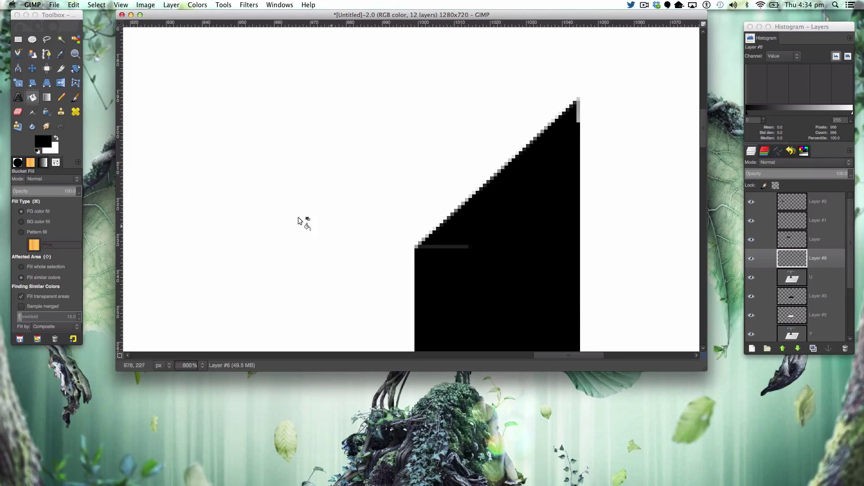
Fill the grey line across the top of the U's arm with black
left_click(18, 39)
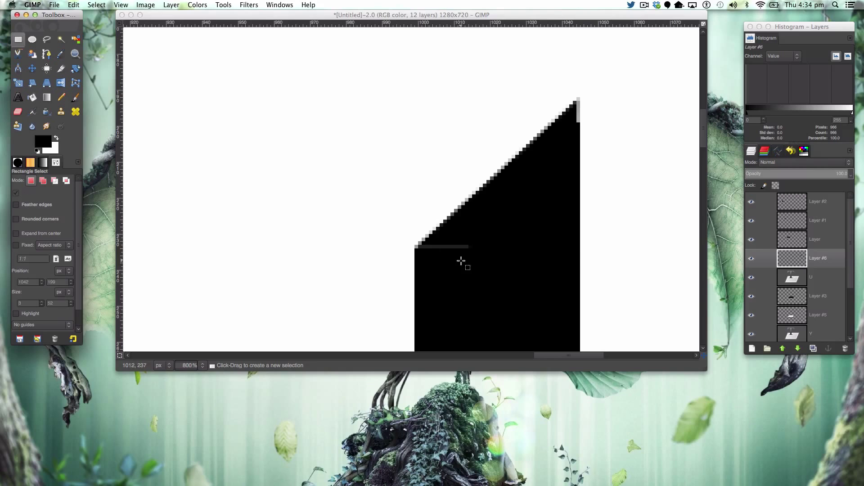
left_click_drag(481, 238, 426, 260)
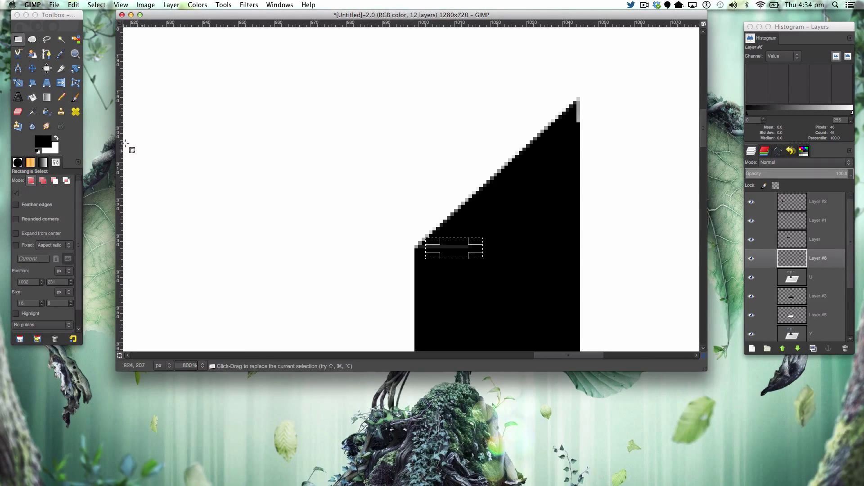
left_click(32, 97)
left_click(456, 254)
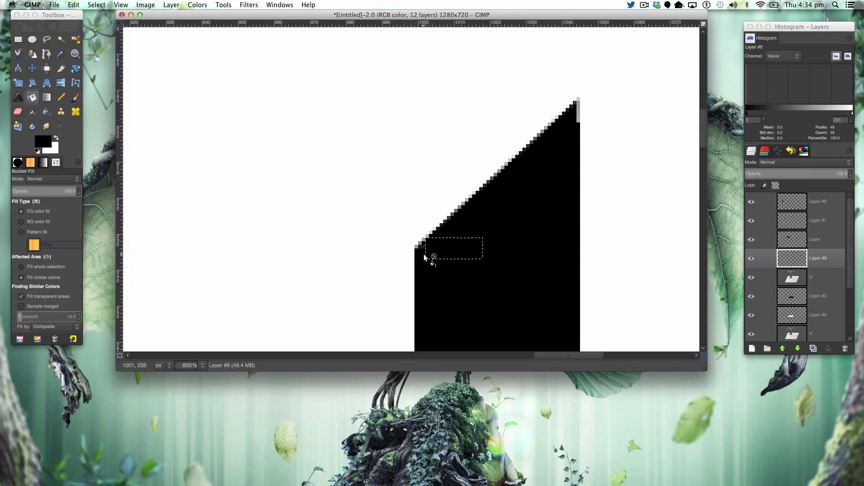
key("shift+super+a")
left_click(75, 54)
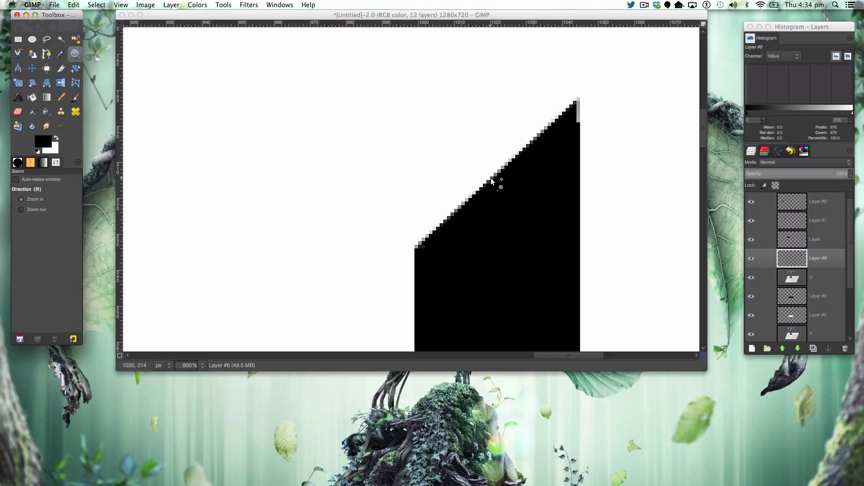
Zoom out to the whole image, then zoom back in to 100% on the JAYU logo
left_click_drag(185, 189, 208, 188)
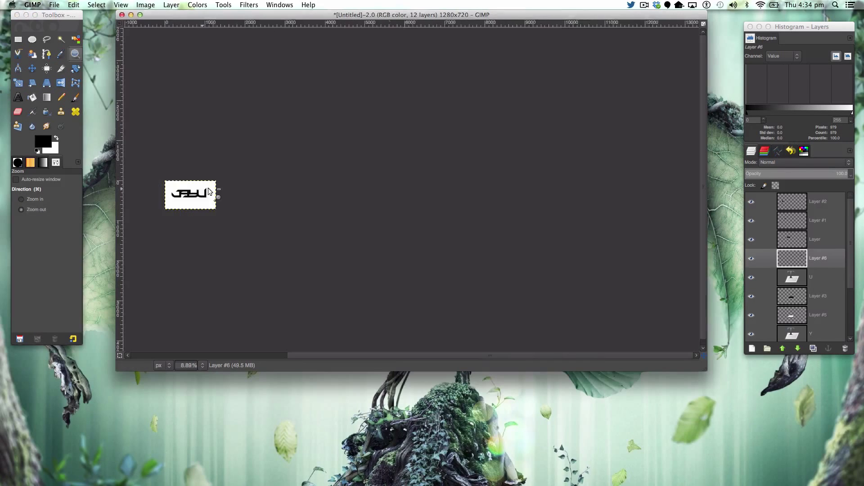
left_click(208, 190)
left_click(208, 190)
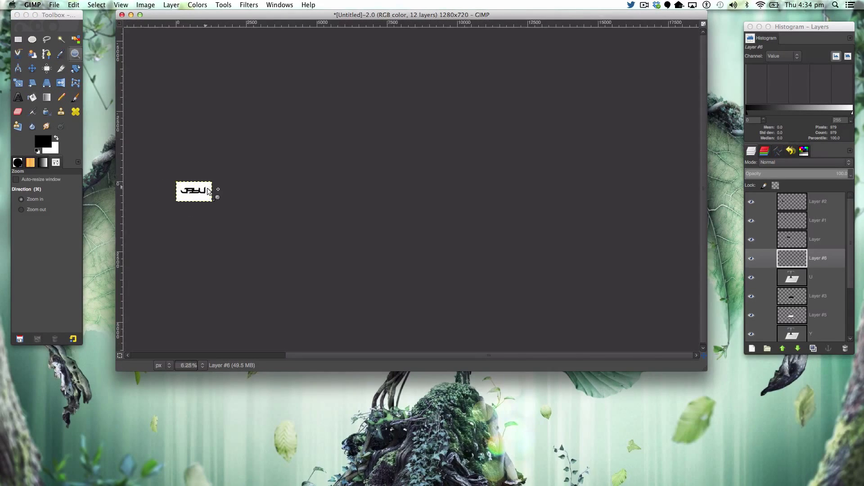
left_click(208, 190)
left_click(208, 189)
left_click(207, 190)
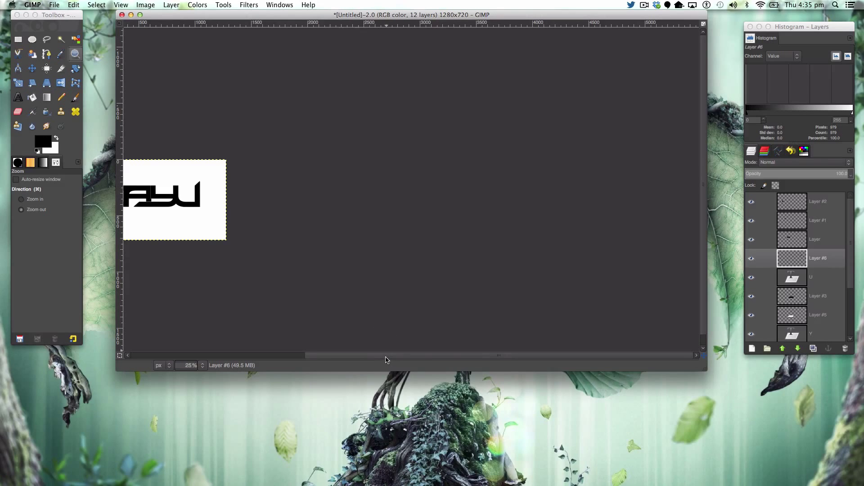
left_click_drag(385, 357, 300, 355)
left_click(301, 207)
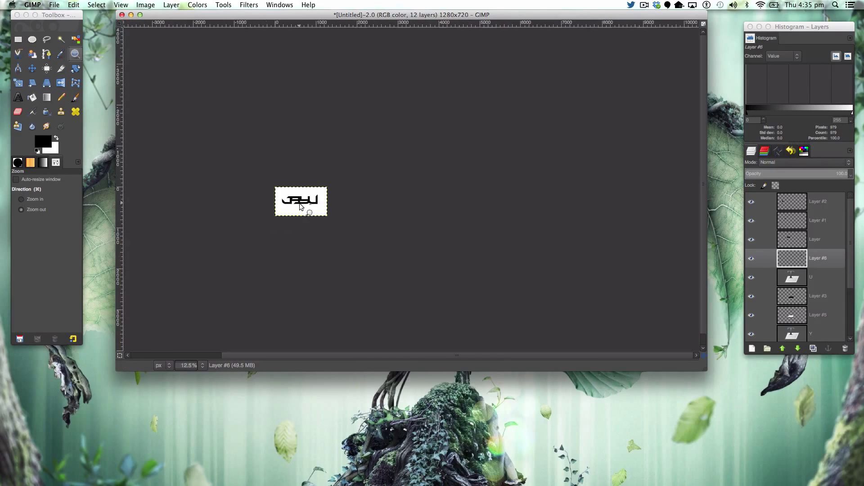
left_click(300, 206)
left_click(300, 207)
left_click(300, 207)
left_click(300, 206)
left_click(300, 206)
left_click(300, 207)
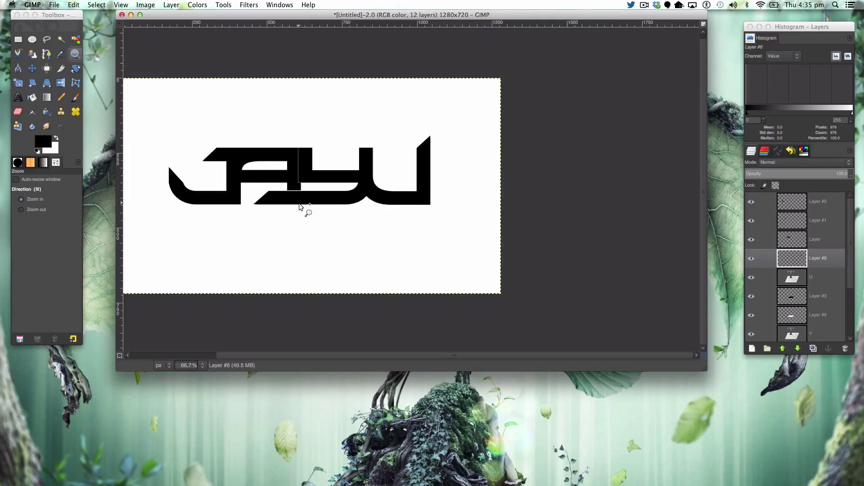
left_click(300, 207)
left_click_drag(336, 352, 279, 349)
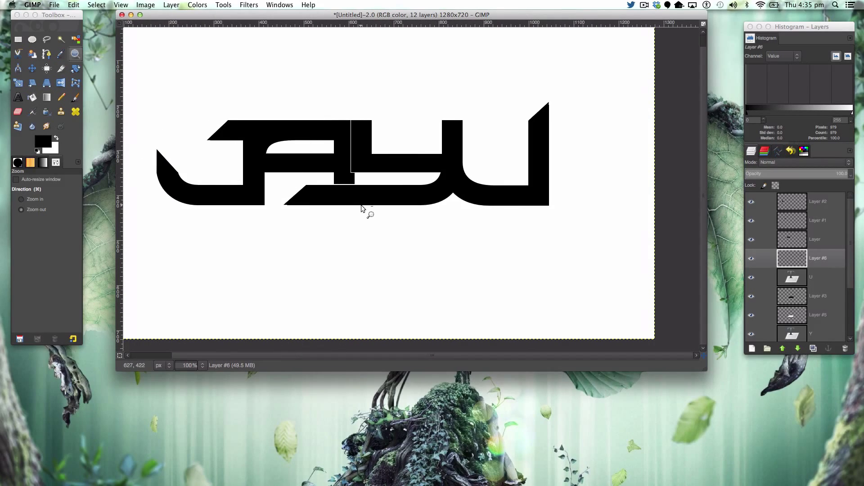